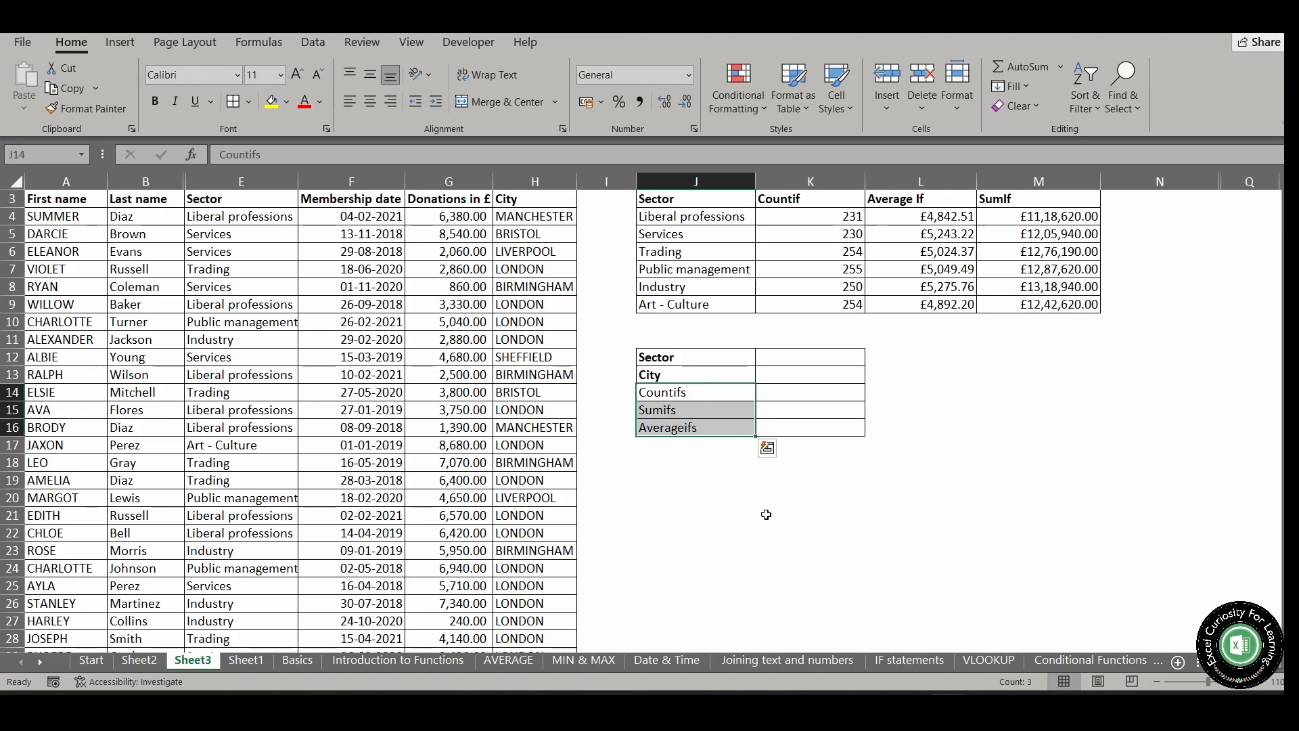
pyautogui.click(811, 200)
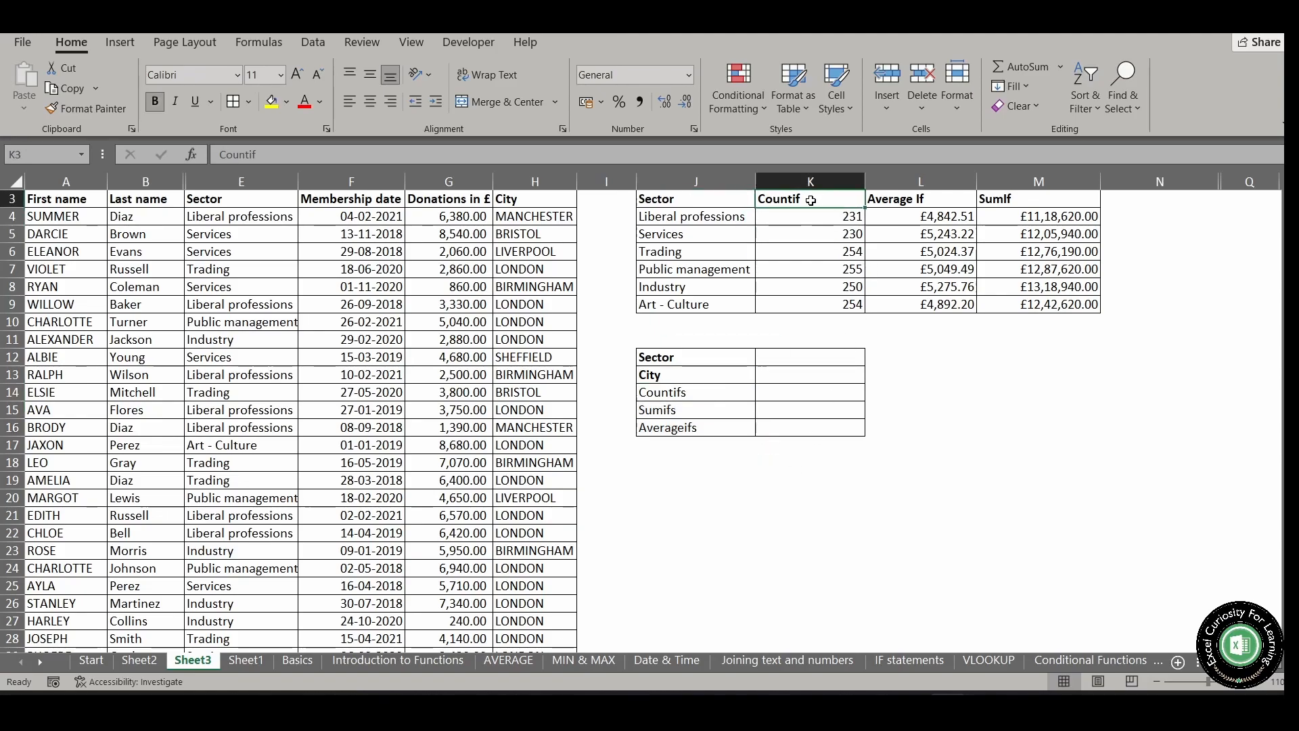
pyautogui.click(931, 204)
pyautogui.click(1031, 203)
pyautogui.moveTo(680, 394); pyautogui.dragTo(680, 423)
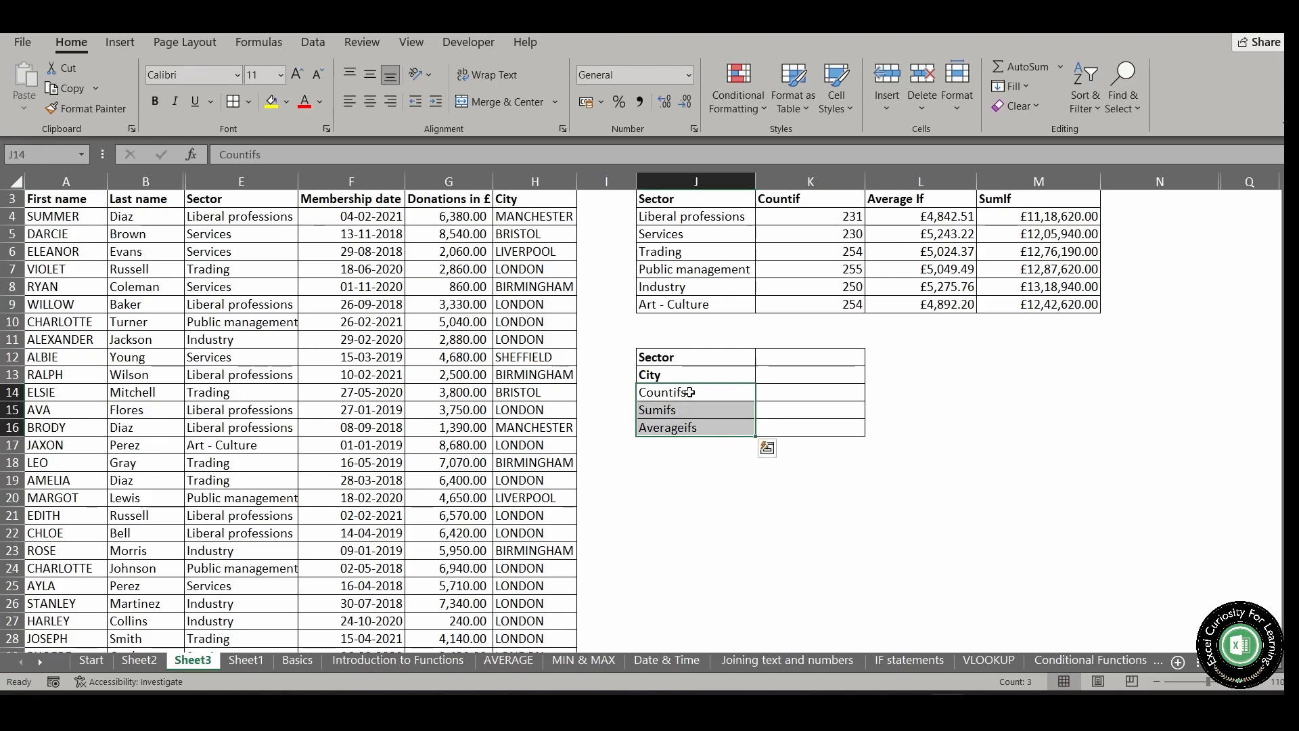
pyautogui.click(292, 160)
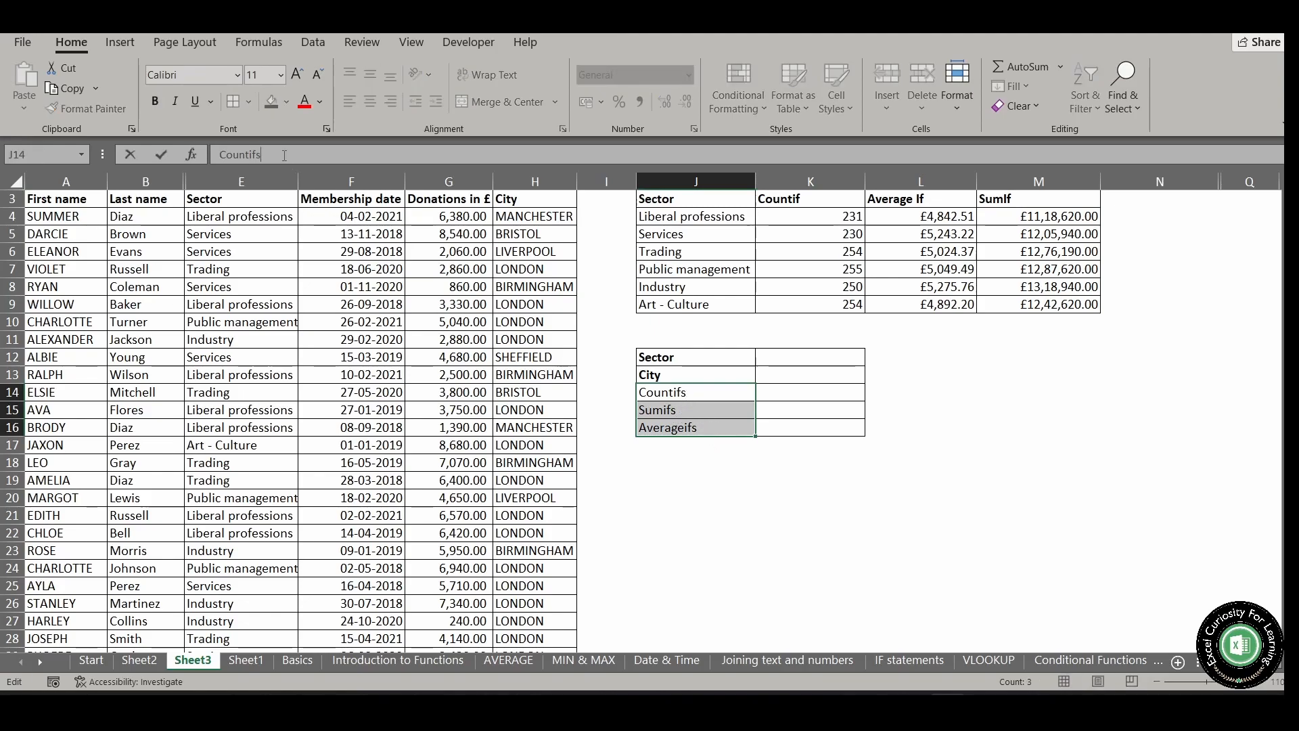
pyautogui.click(797, 391)
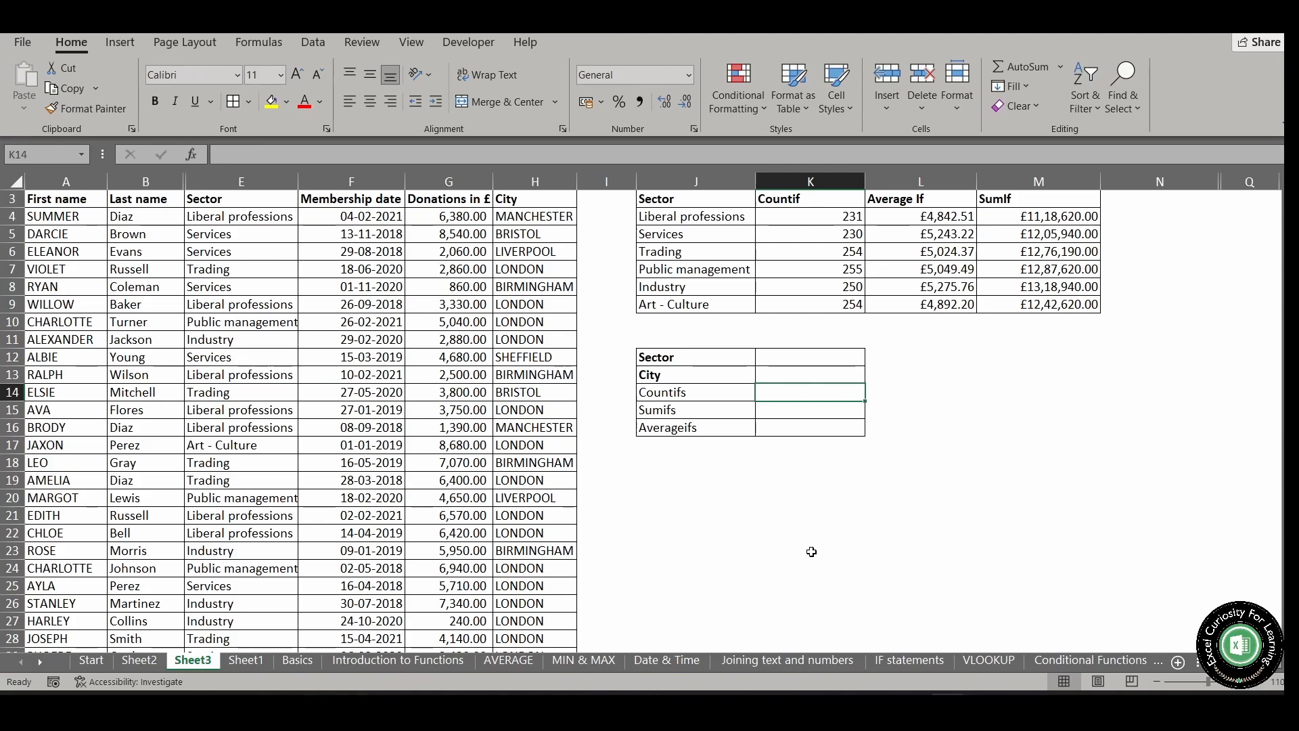
pyautogui.write('=')
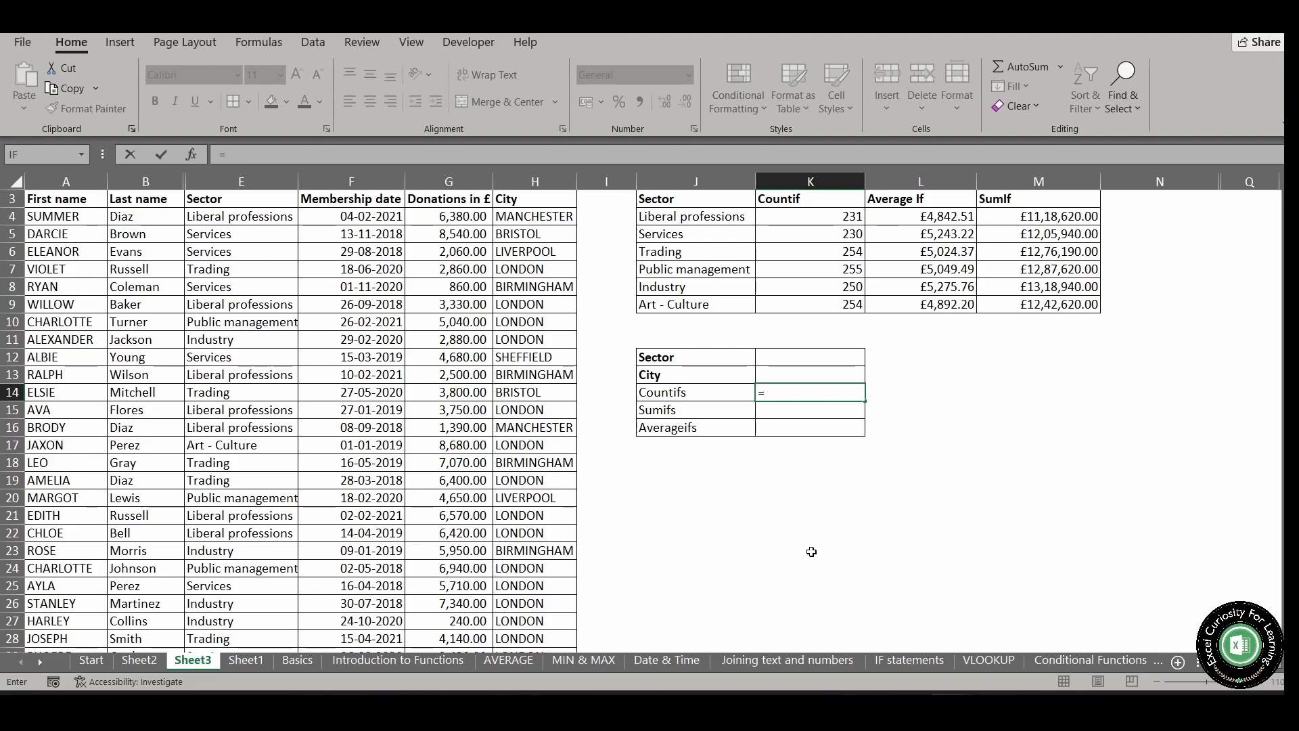
pyautogui.press('Escape')
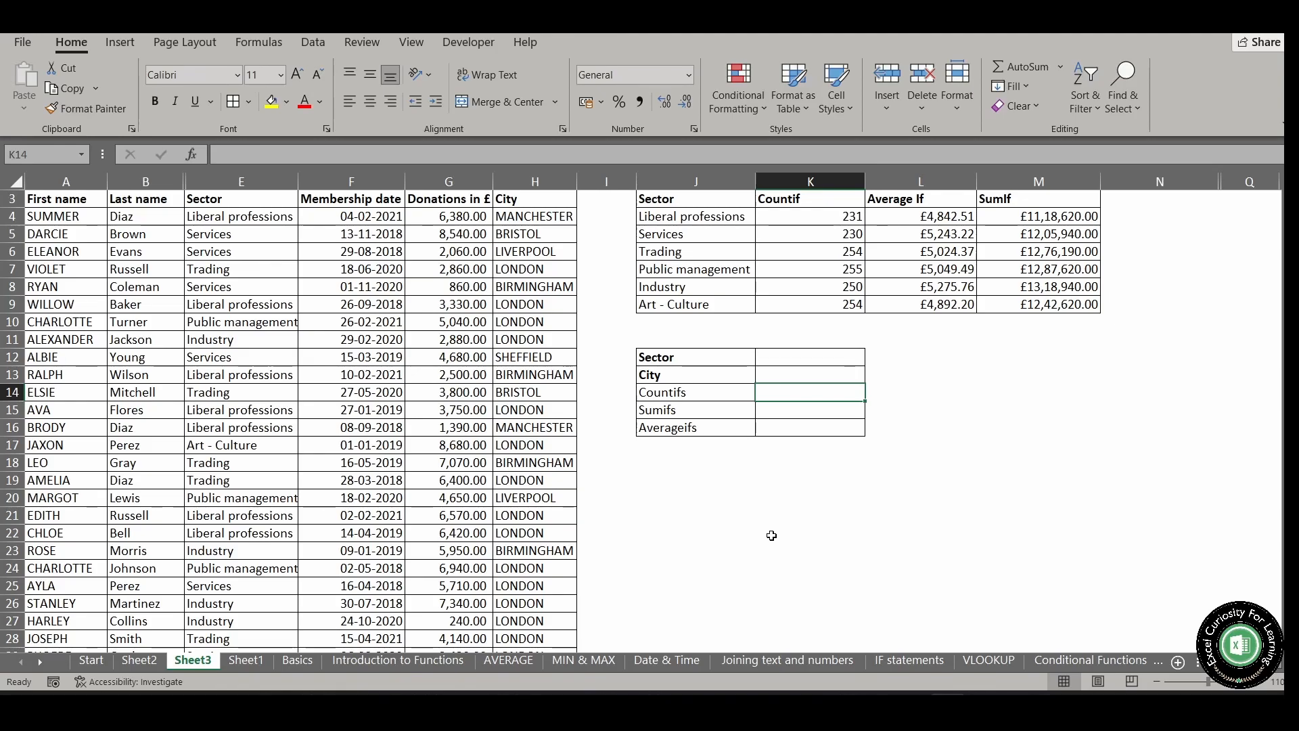
# Set the Sector criterion in cell K12 to Services from its validation list
pyautogui.press('Up')
pyautogui.press('Up')
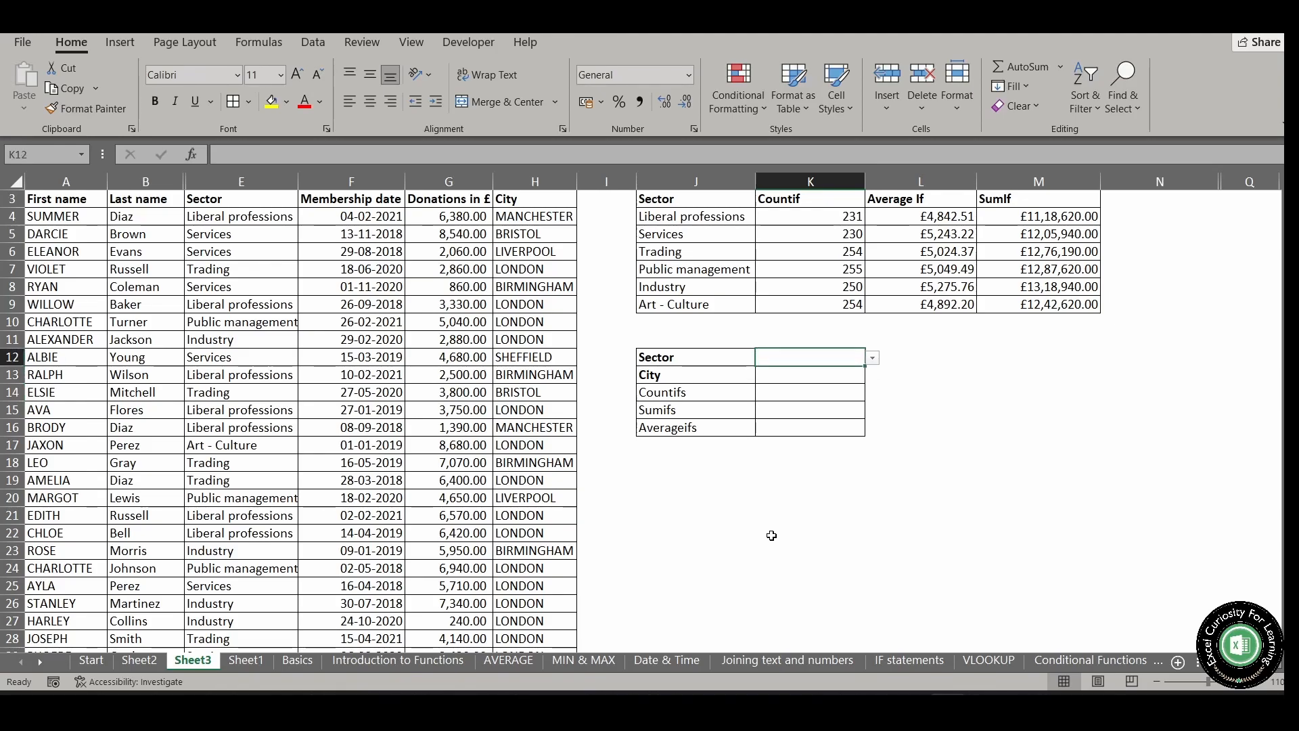
pyautogui.hotkey('alt', 'Down')
pyautogui.press('Down')
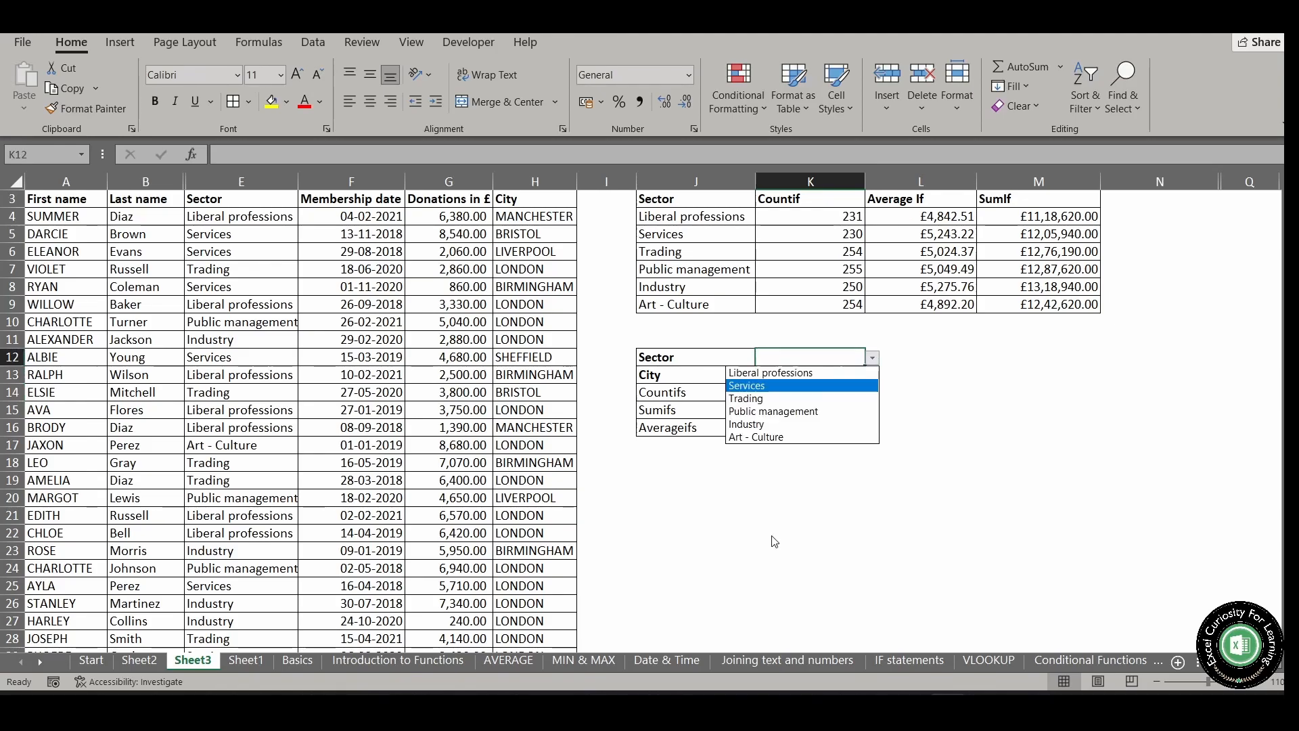
pyautogui.press('Return')
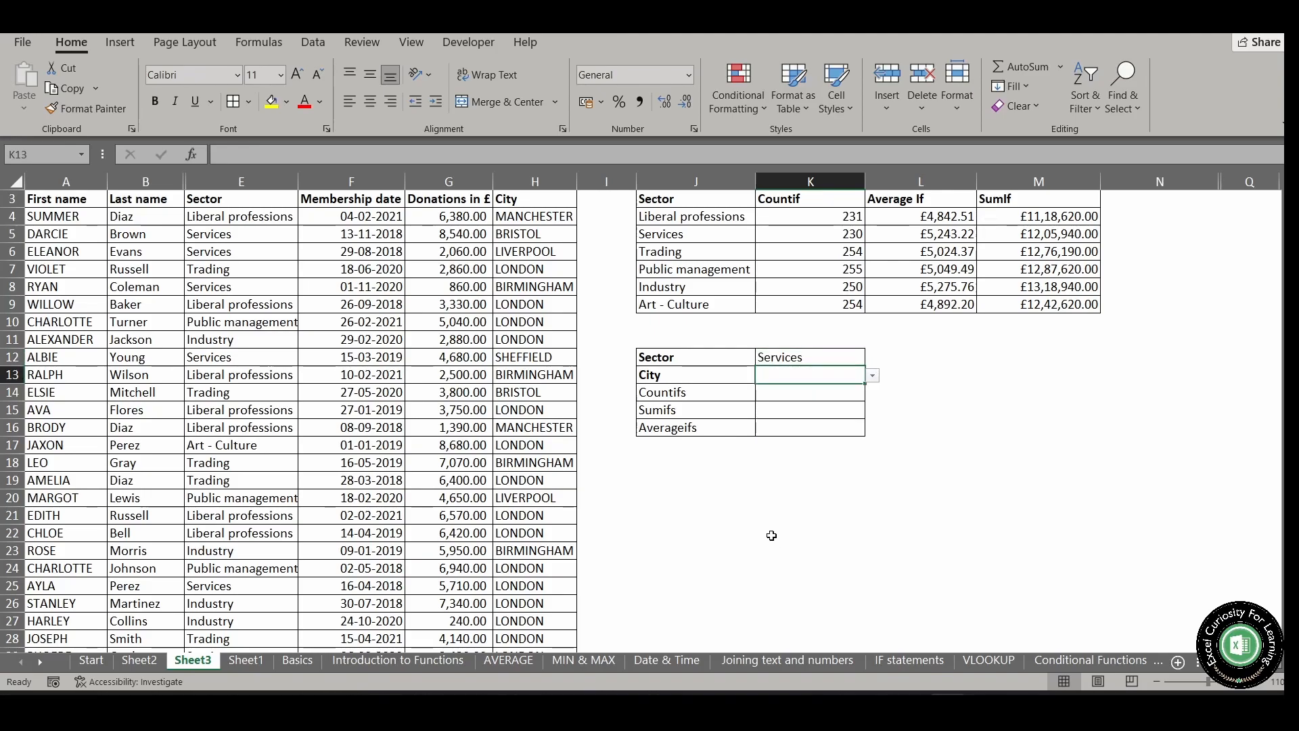
# Choose LONDON from the validation list as the City criterion in cell K13
pyautogui.hotkey('alt', 'Down')
pyautogui.press('Down')
pyautogui.press('Down')
pyautogui.press('Down')
pyautogui.press('Down')
pyautogui.press('Down')
pyautogui.press('Down')
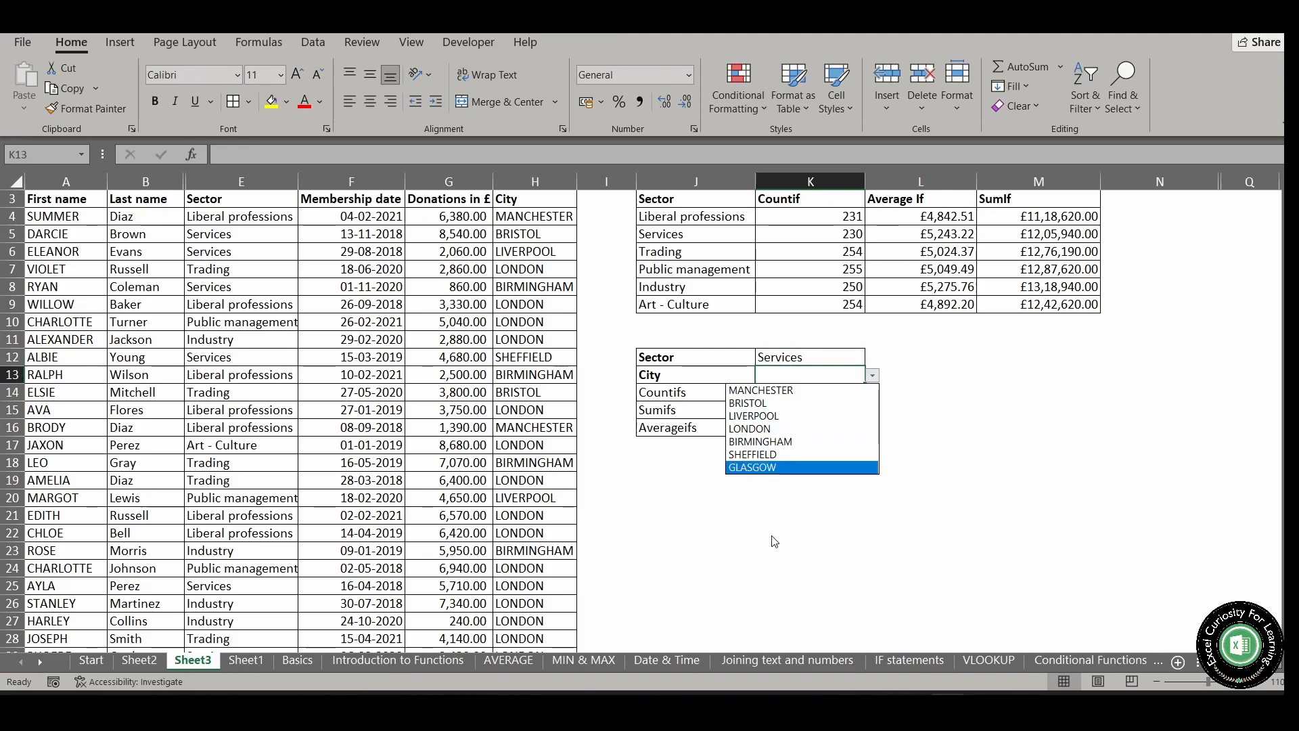
pyautogui.press('Up')
pyautogui.press('Up')
pyautogui.press('Up')
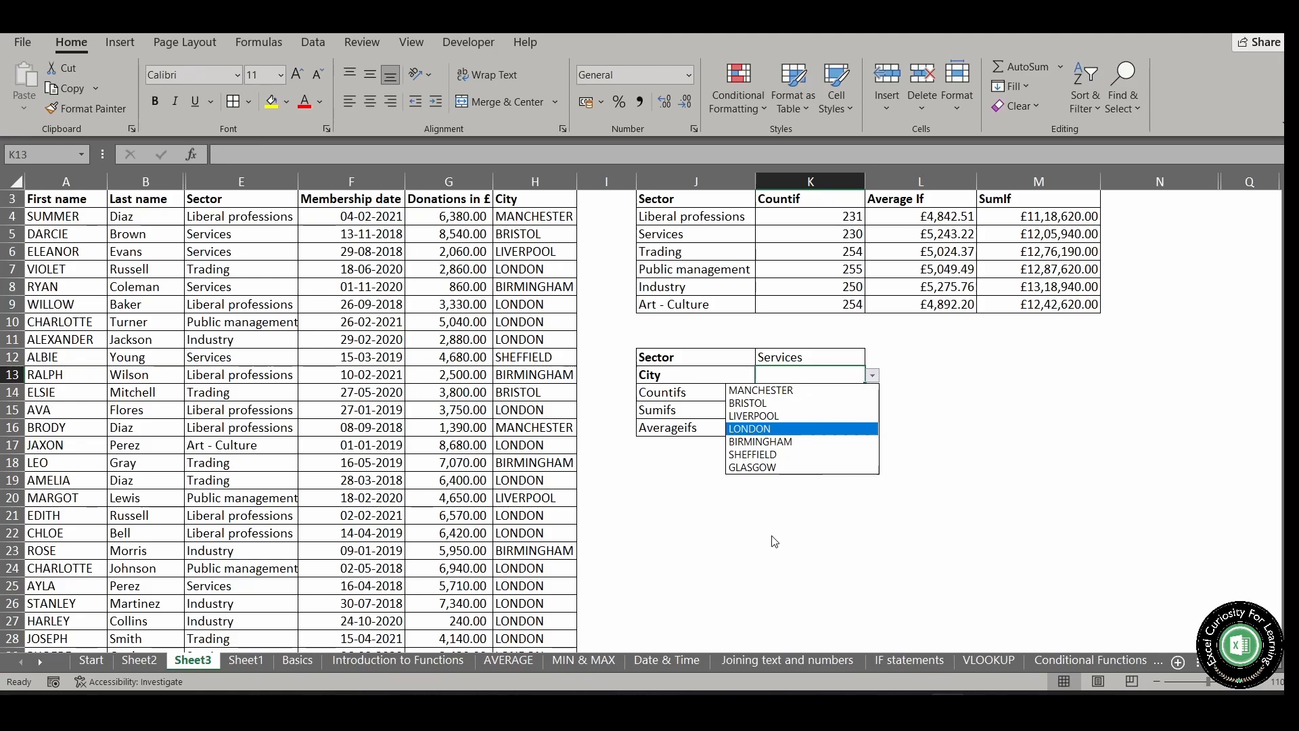
pyautogui.press('Return')
# Start a COUNTIFS formula in K14 with Sector column E:E as the first criteria range and $K$12 as its criterion
pyautogui.write('=')
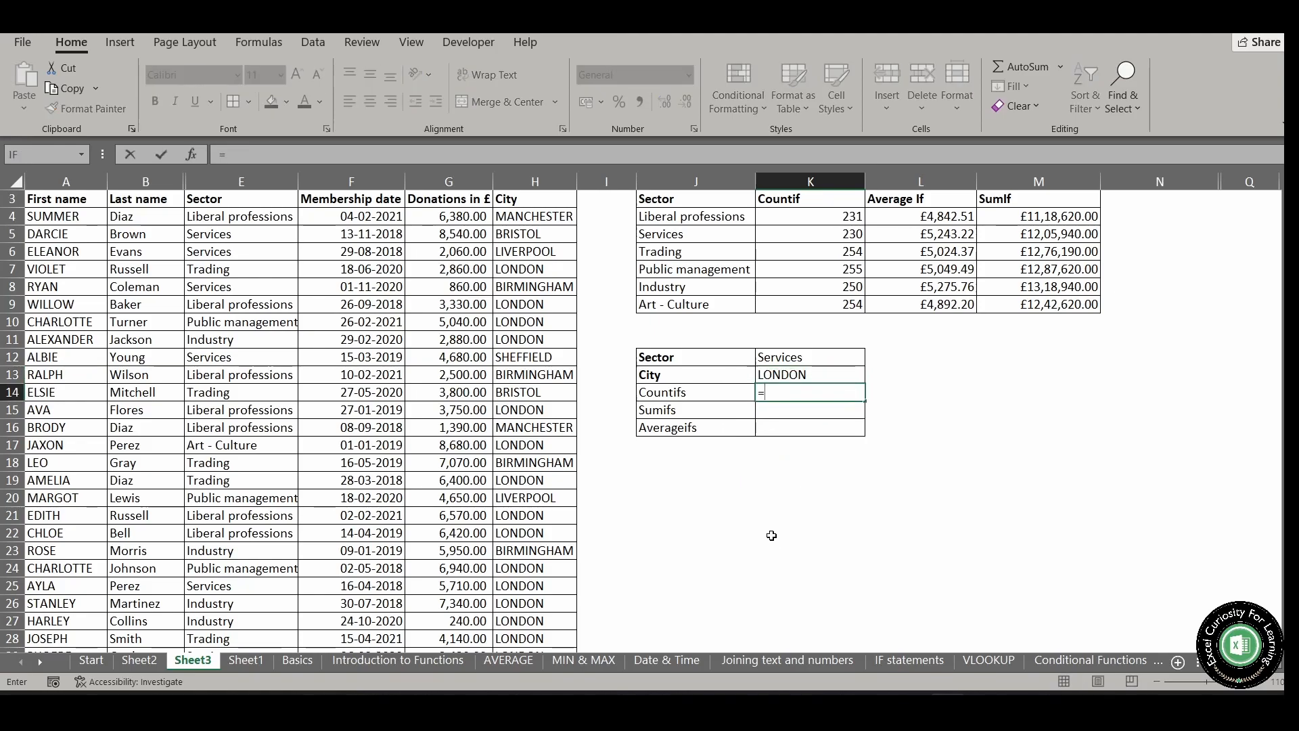
pyautogui.write('co')
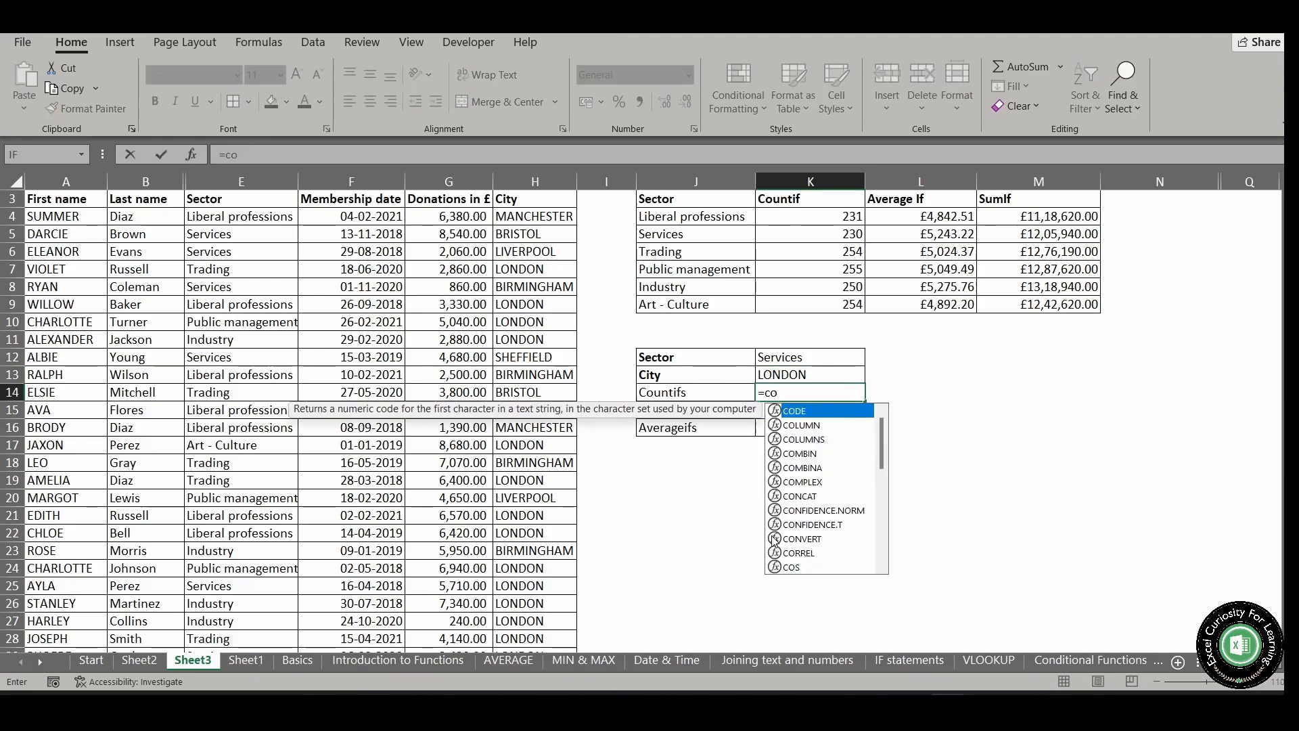
pyautogui.write('untifs')
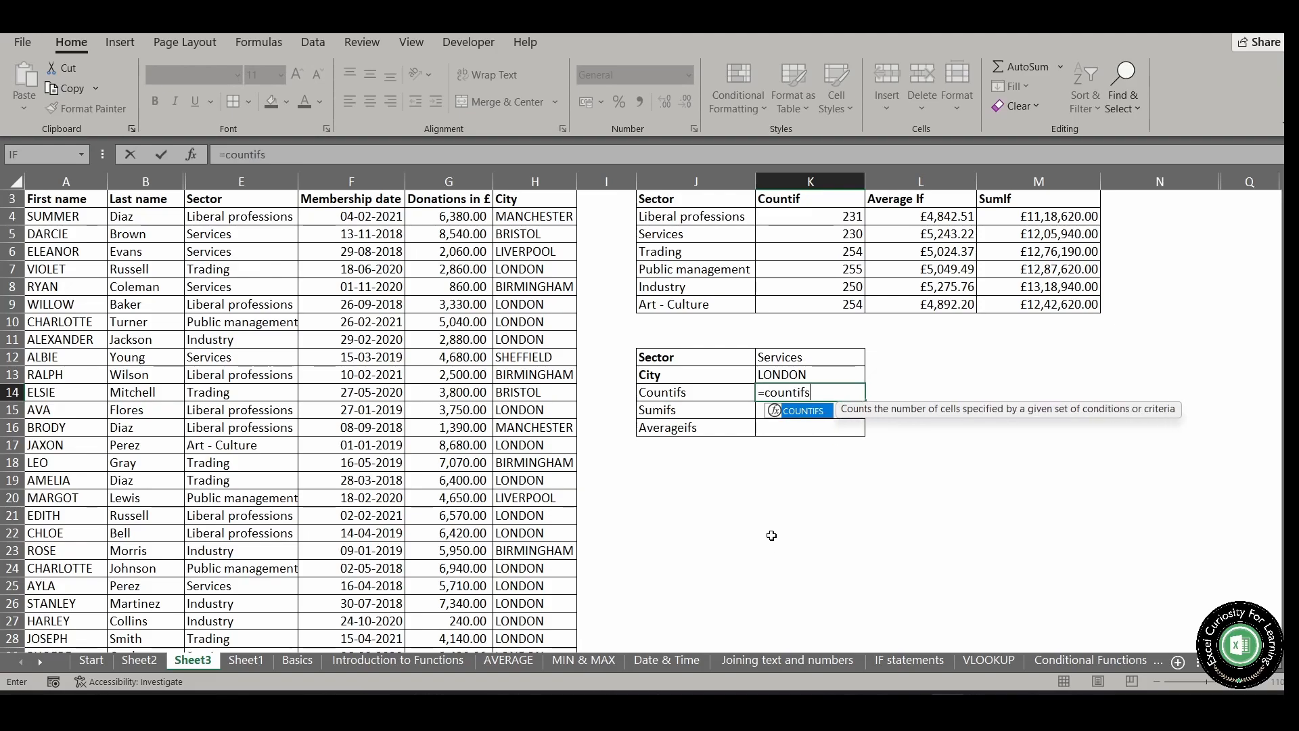
pyautogui.press('Tab')
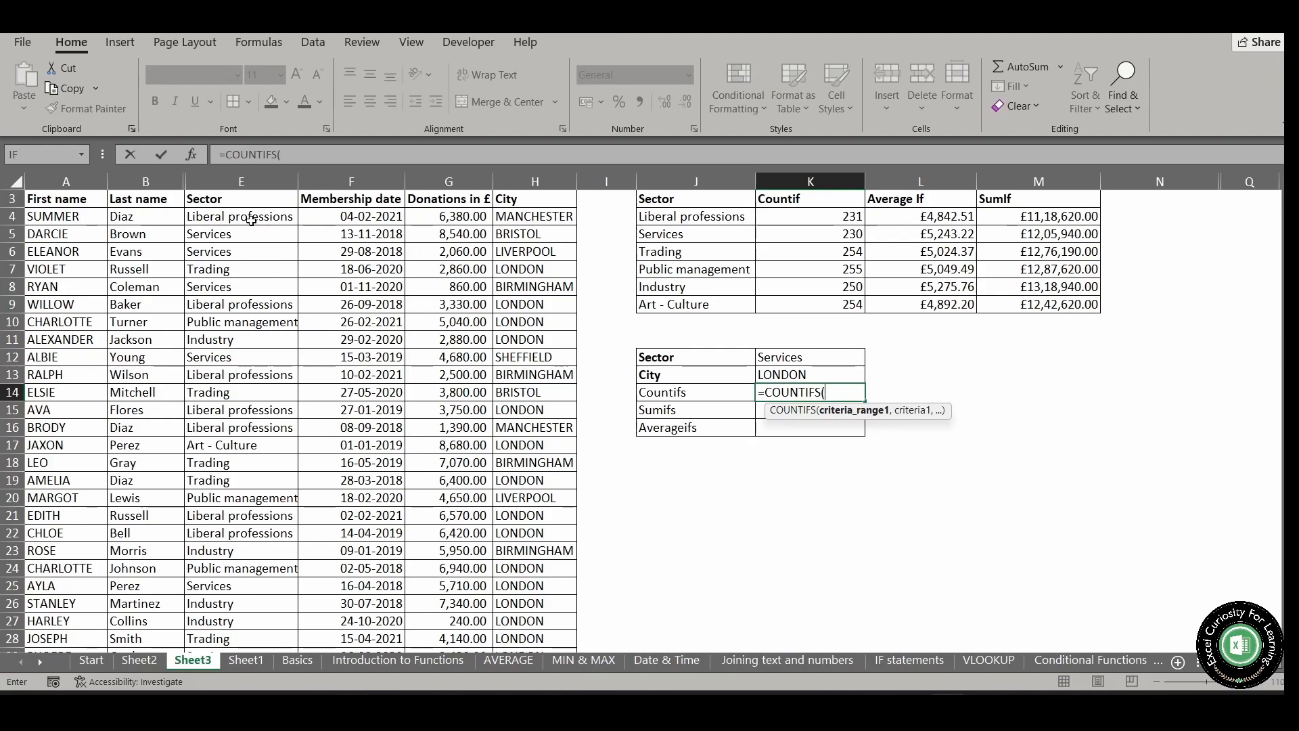
pyautogui.click(253, 182)
pyautogui.click(253, 182)
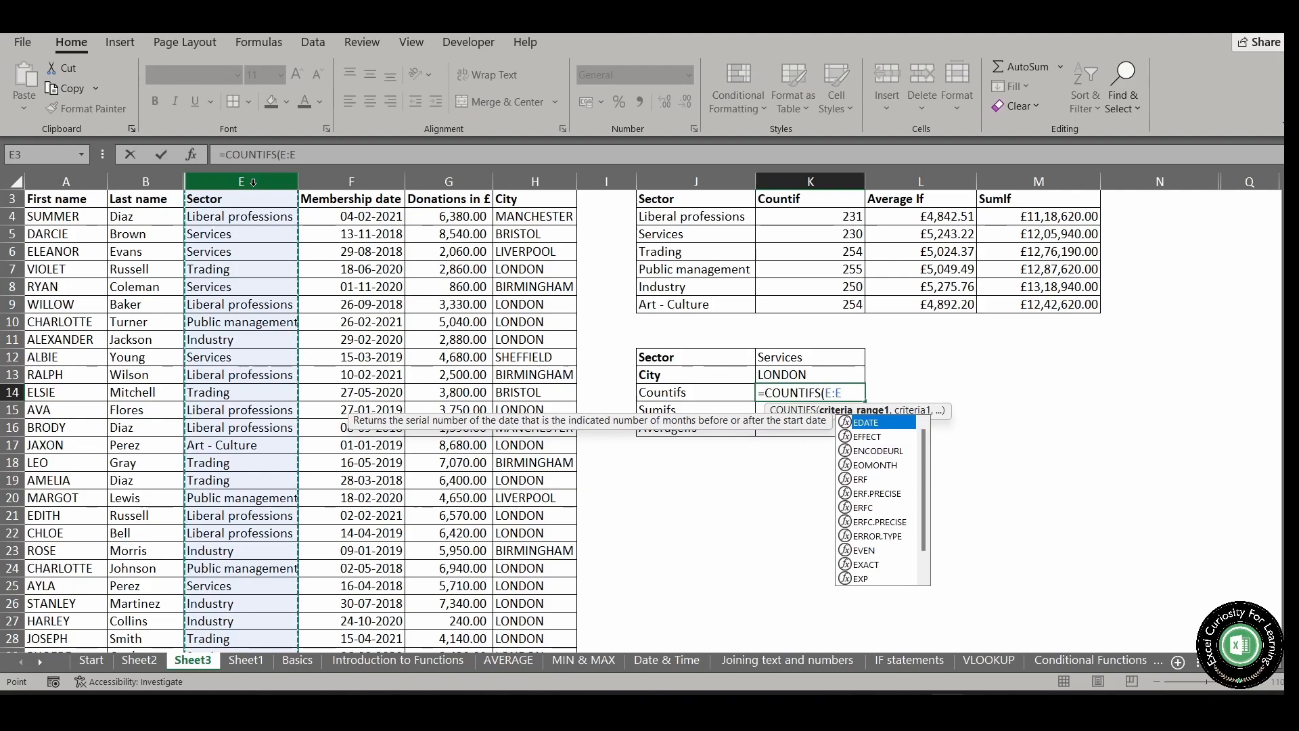
pyautogui.write(',')
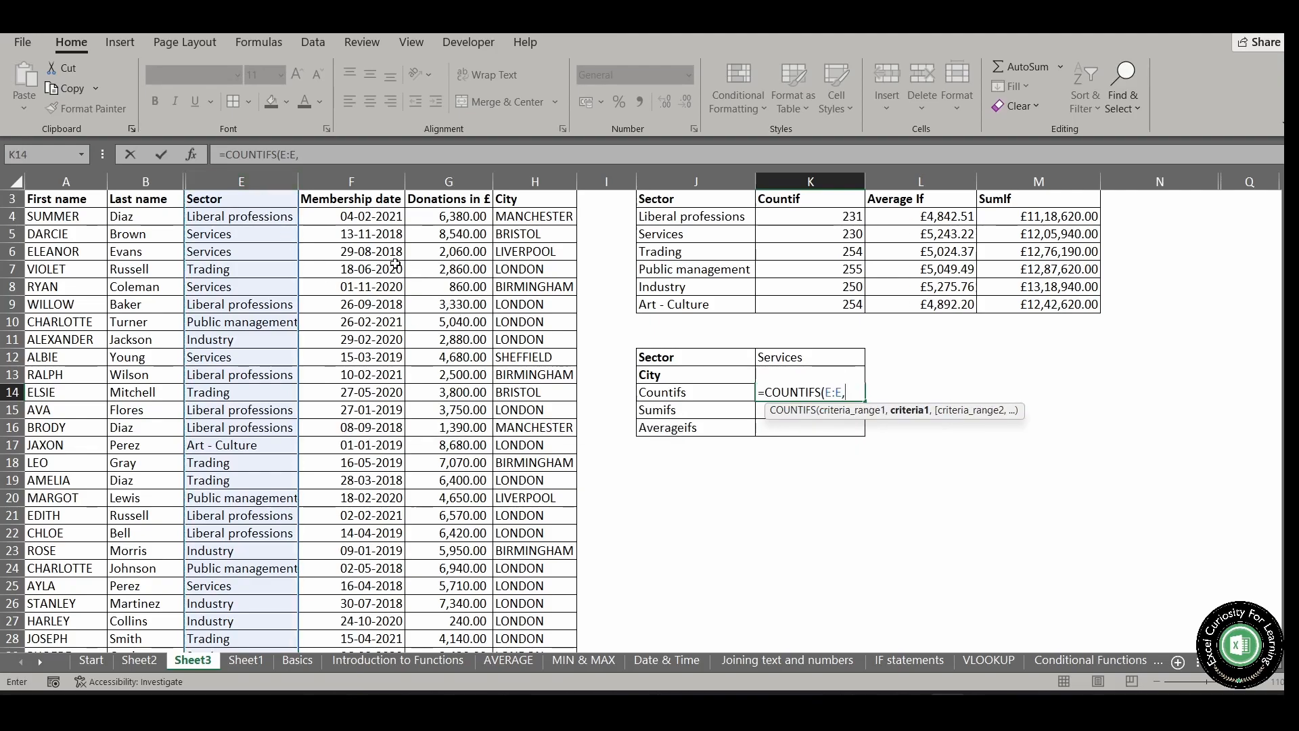
pyautogui.click(785, 356)
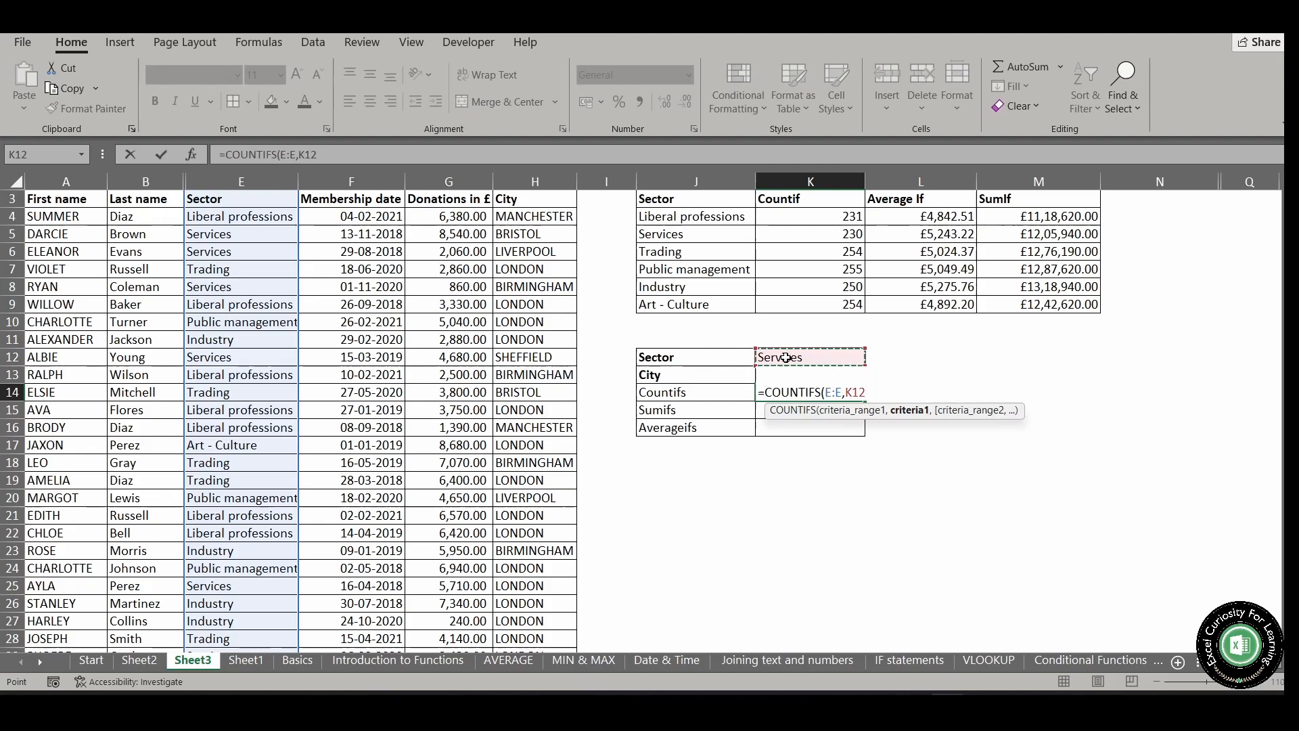
pyautogui.press('F4')
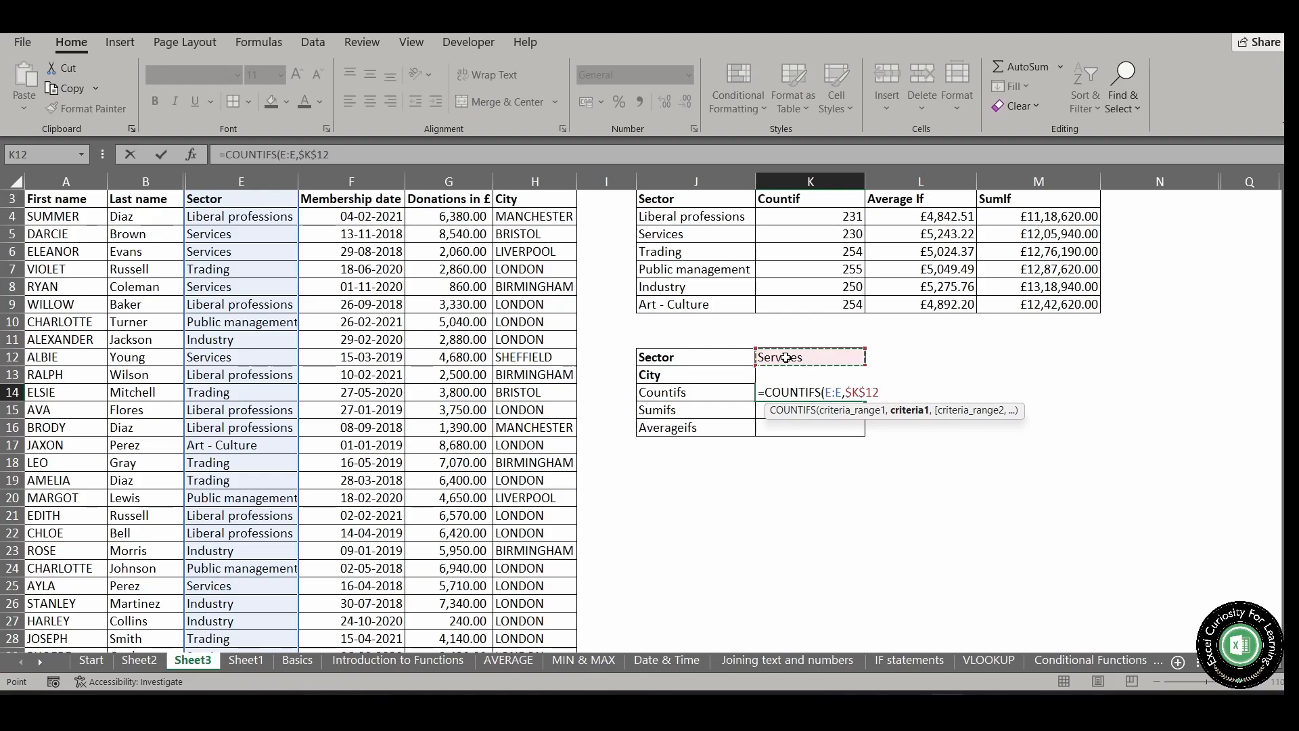
pyautogui.write(',')
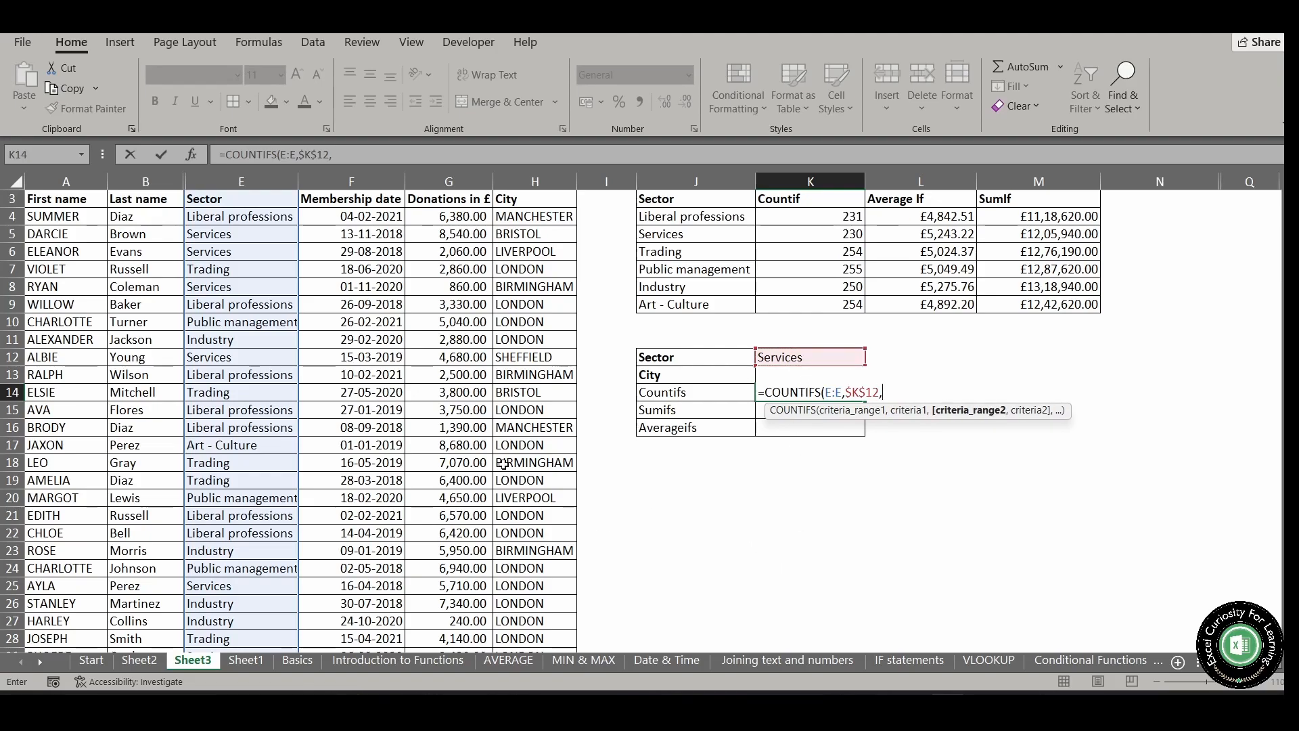
# Complete the COUNTIFS formula with City column H:H as the second range and $K$13 as its criterion
pyautogui.click(520, 174)
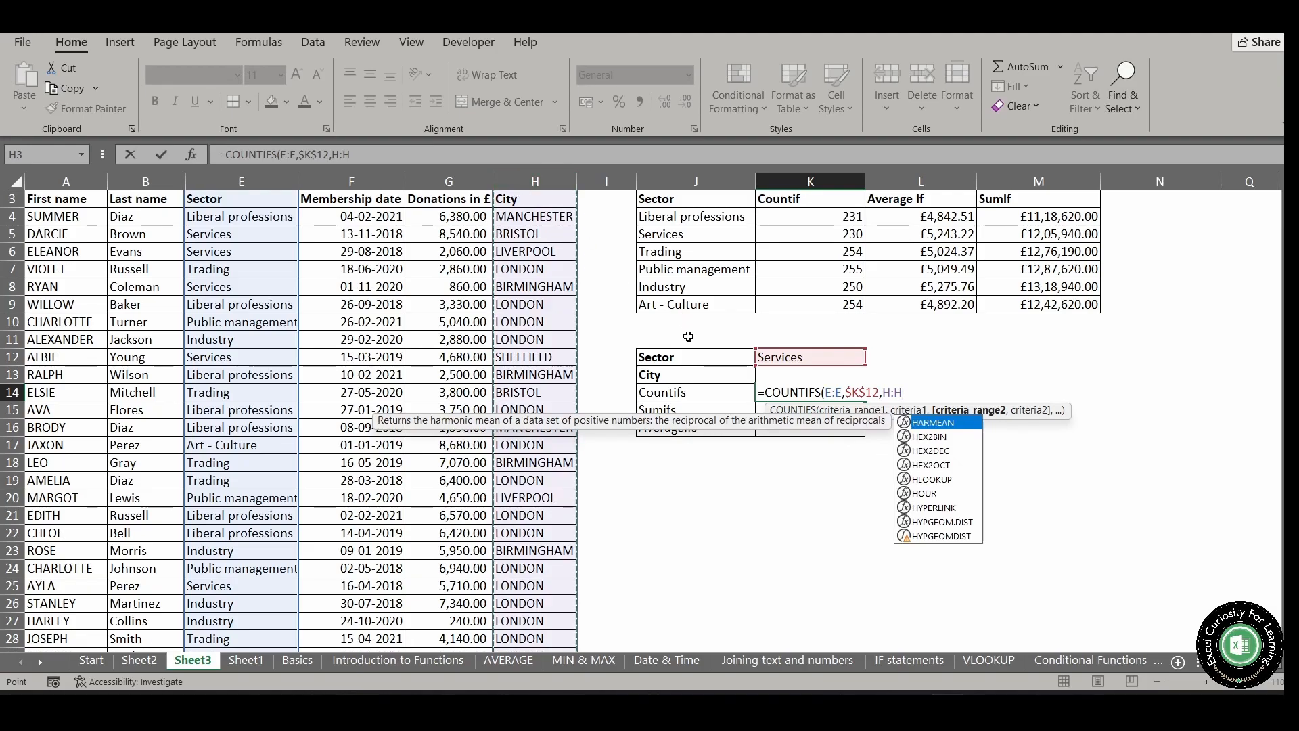
pyautogui.write(',')
pyautogui.click(711, 374)
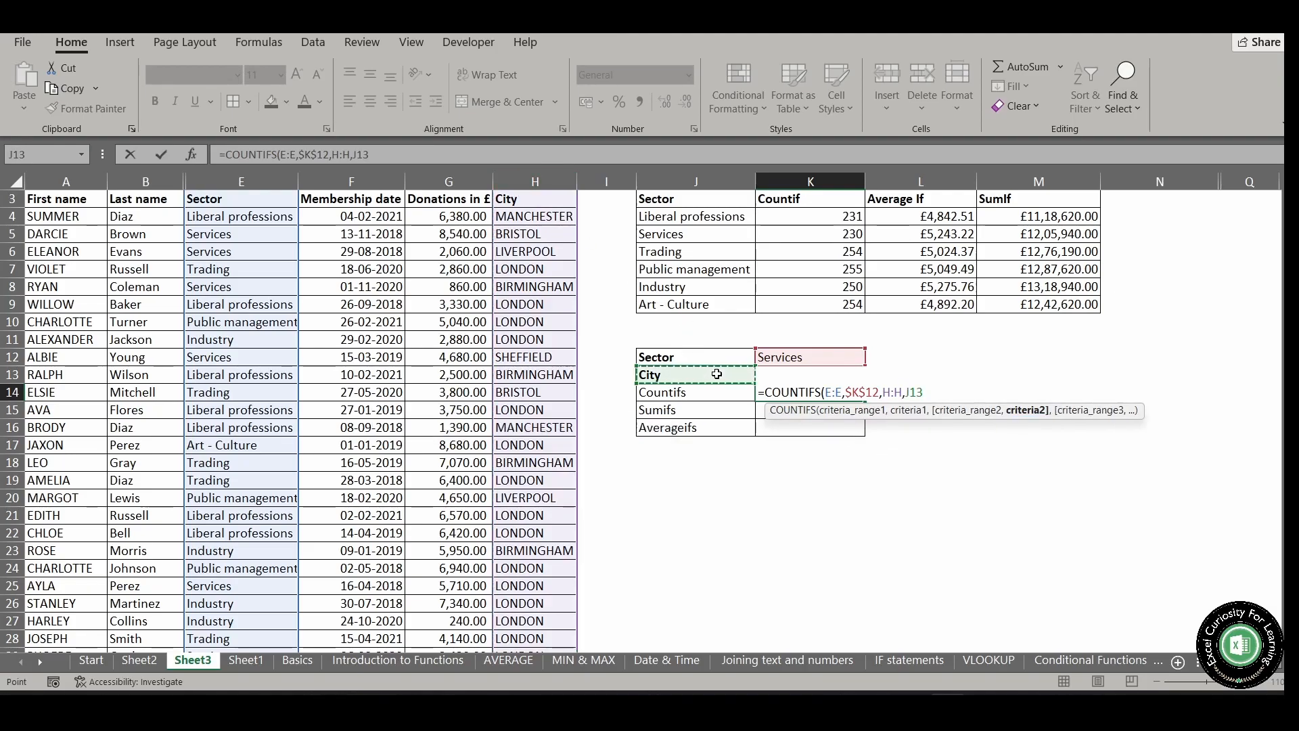
pyautogui.press('Right')
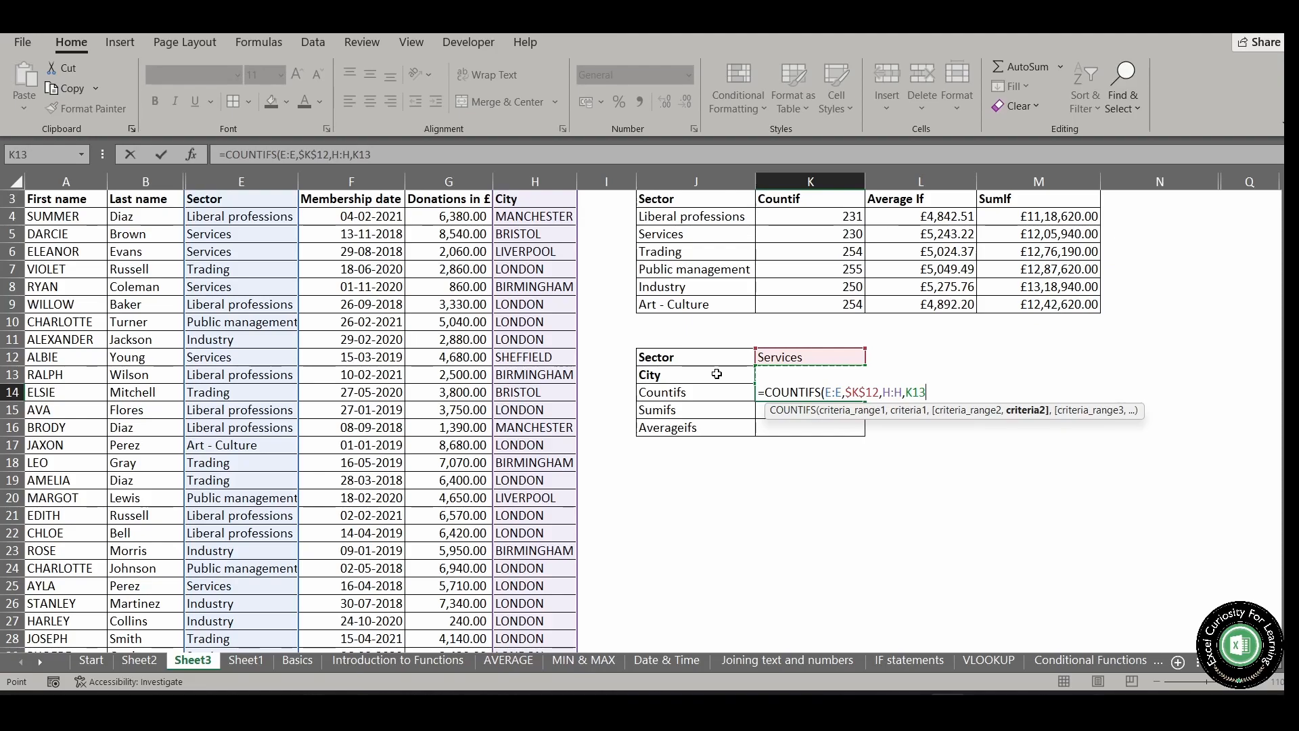
pyautogui.press('F4')
pyautogui.write(')')
pyautogui.press('Return')
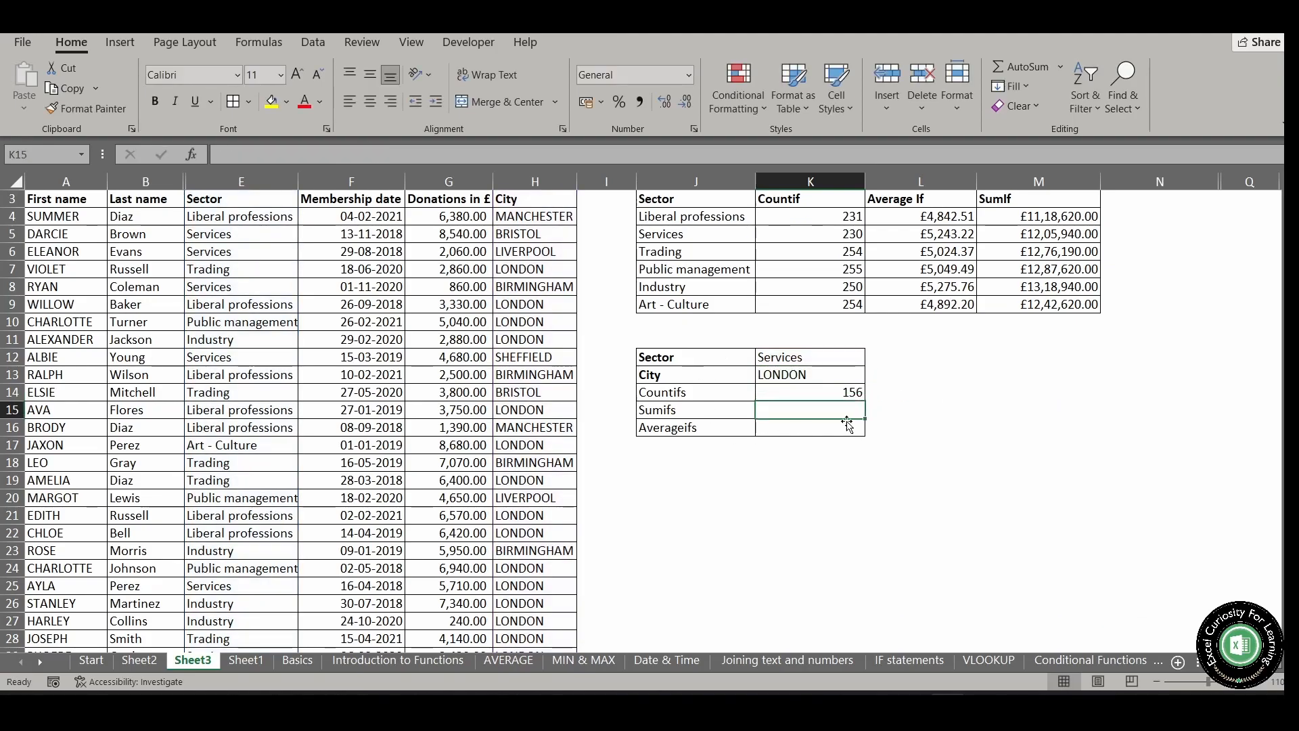
pyautogui.click(849, 400)
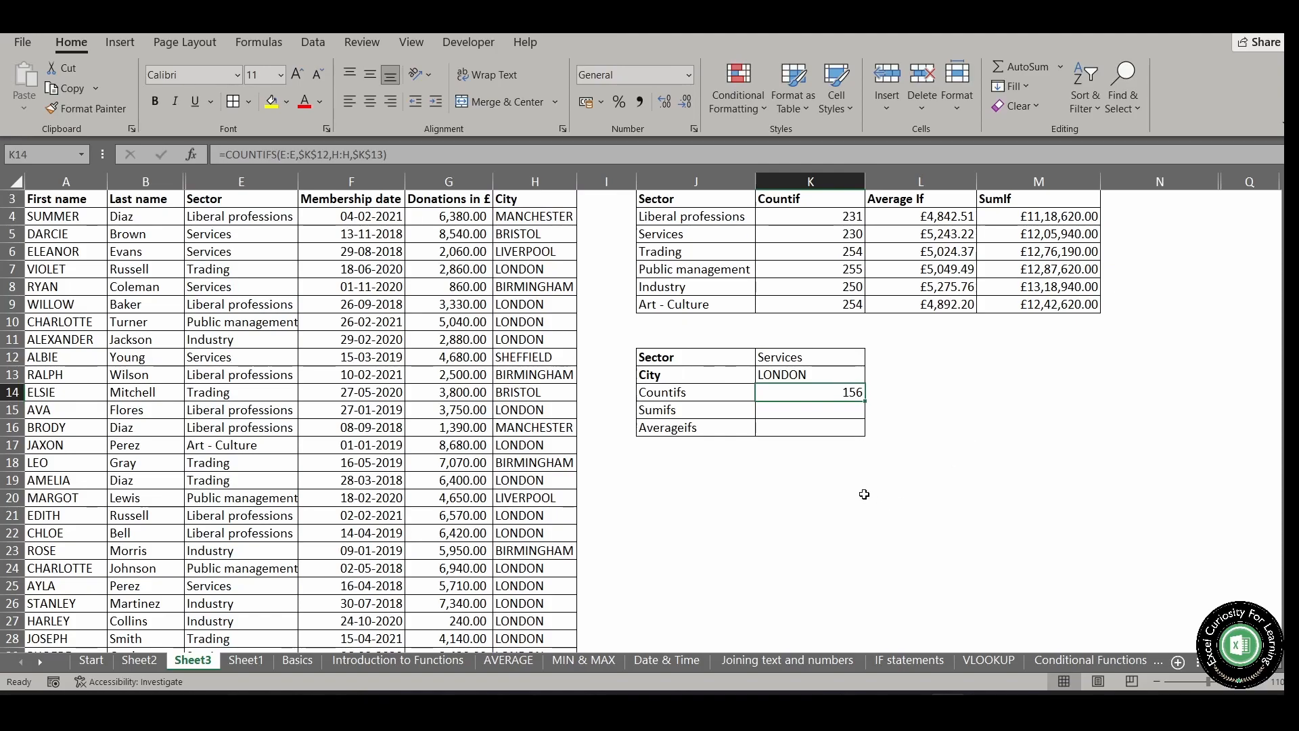
# Change the Sector criterion in K12 to Liberal professions and check the COUNTIFS result in K14
pyautogui.click(841, 357)
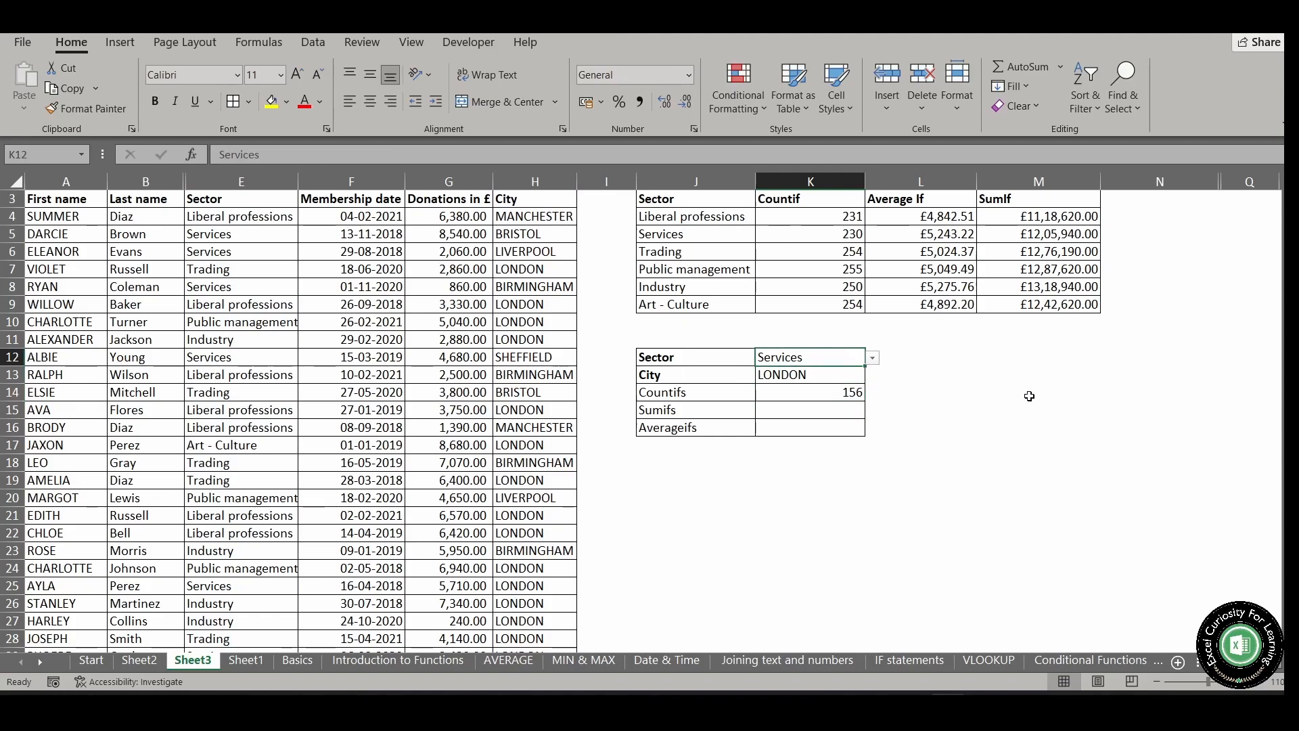
pyautogui.hotkey('alt', 'Down')
pyautogui.press('Down')
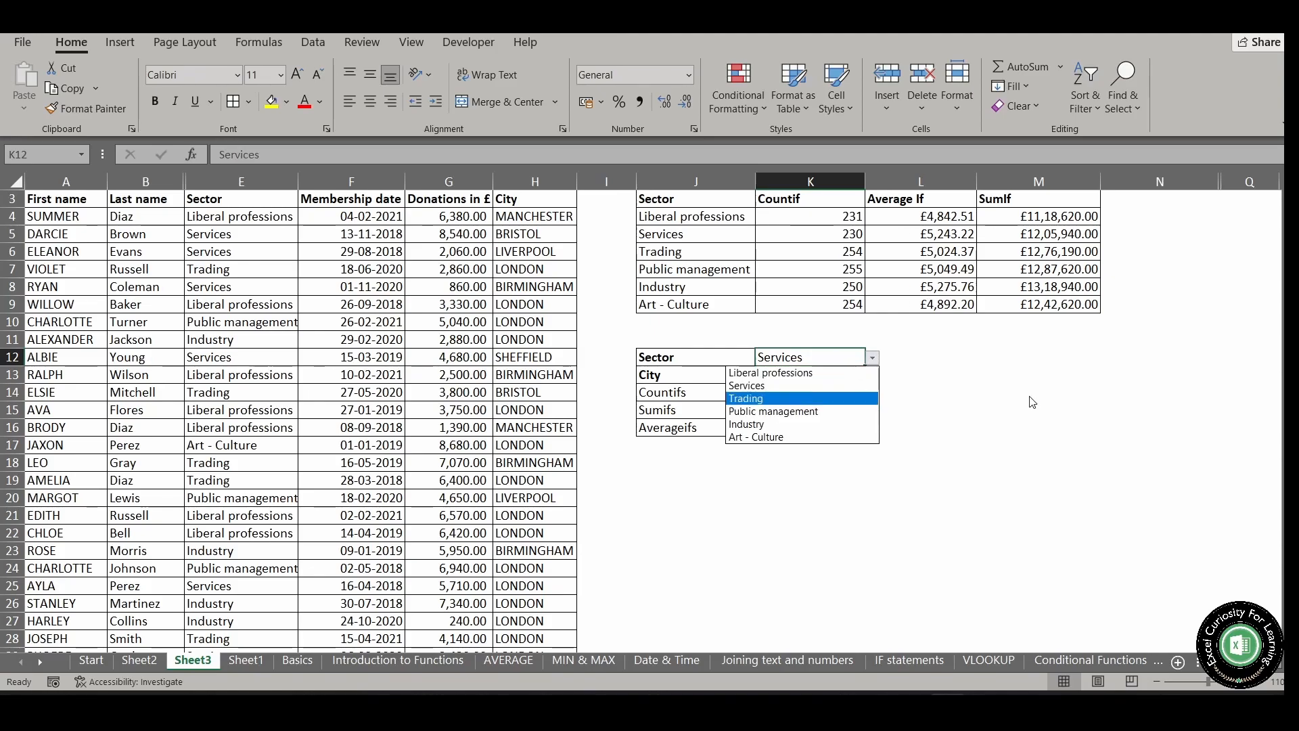
pyautogui.press('Up')
pyautogui.press('Up')
pyautogui.press('Return')
pyautogui.press('Down')
pyautogui.press('Down')
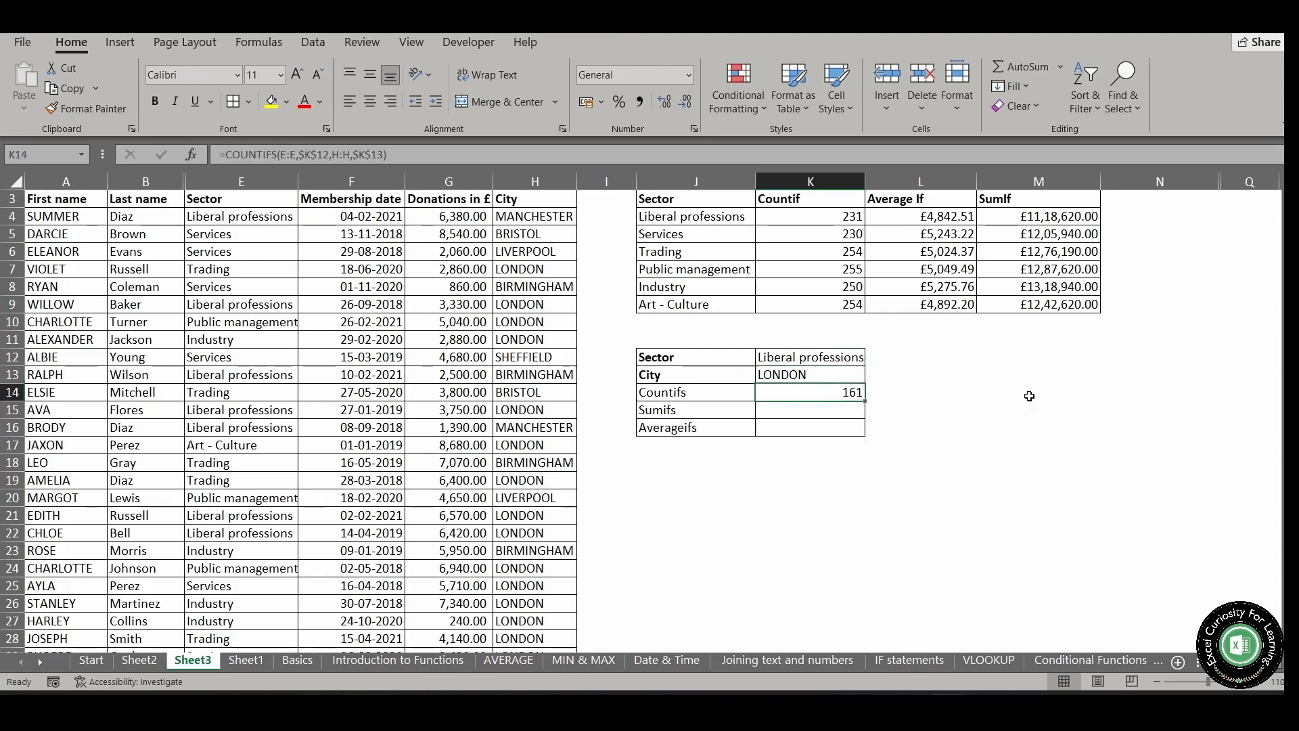
# Change the City criterion in K13 to BRISTOL to test the COUNTIFS formula
pyautogui.press('Up')
pyautogui.press('Up')
pyautogui.press('Down')
pyautogui.hotkey('alt', 'Down')
pyautogui.press('Up')
pyautogui.press('Up')
pyautogui.press('Return')
# Set the City criterion in K13 to GLASGOW from its validation list
pyautogui.hotkey('alt', 'Down')
pyautogui.press('Down')
pyautogui.press('Down')
pyautogui.press('Down')
pyautogui.press('Down')
pyautogui.press('Down')
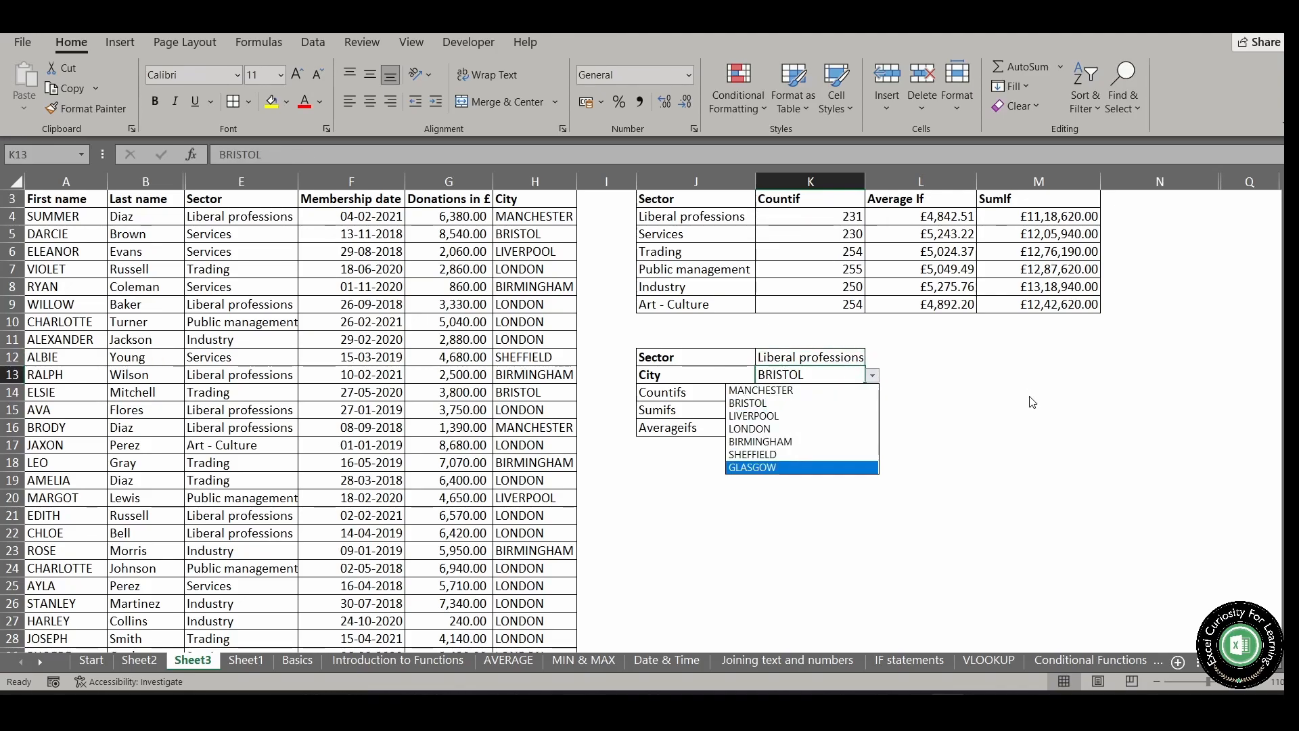
pyautogui.press('Return')
# Set the Sector criterion in K12 to Industry and review the COUNTIFS formula in K14
pyautogui.press('Up')
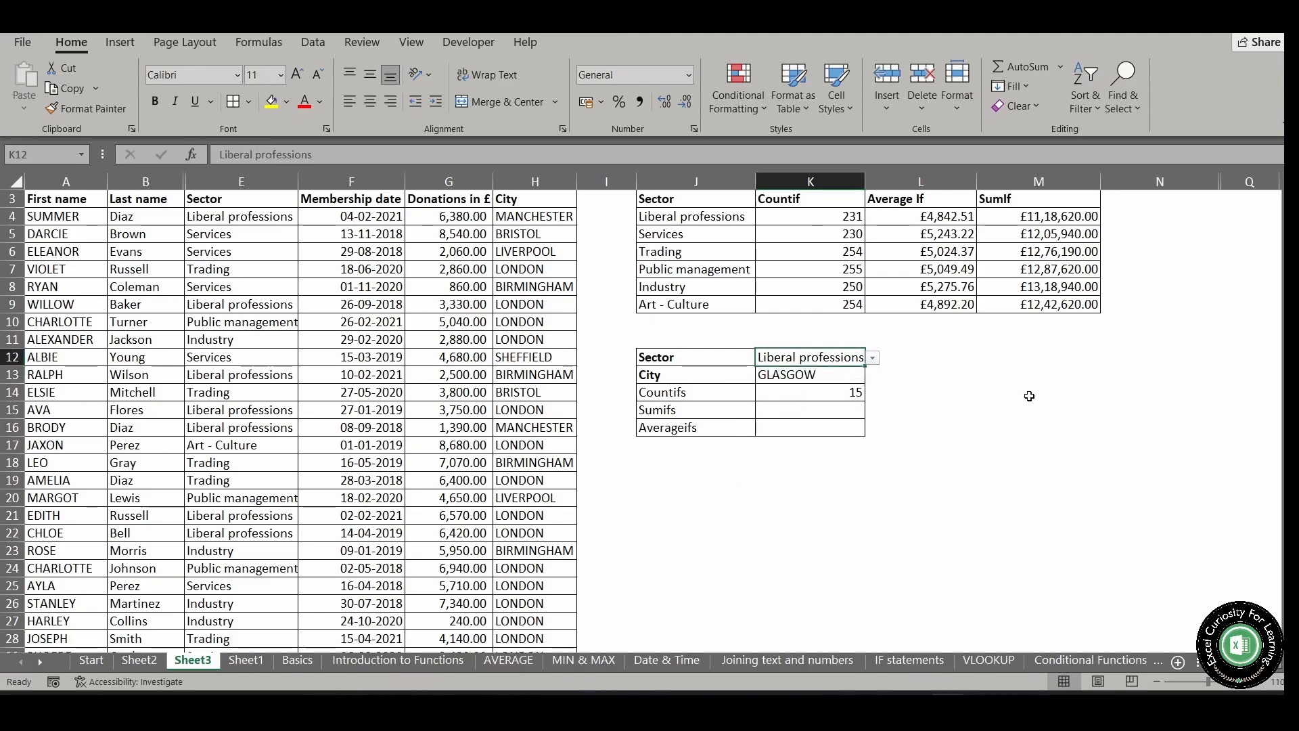
pyautogui.hotkey('alt', 'Down')
pyautogui.press('Down')
pyautogui.press('Down')
pyautogui.press('Down')
pyautogui.press('Down')
pyautogui.press('Return')
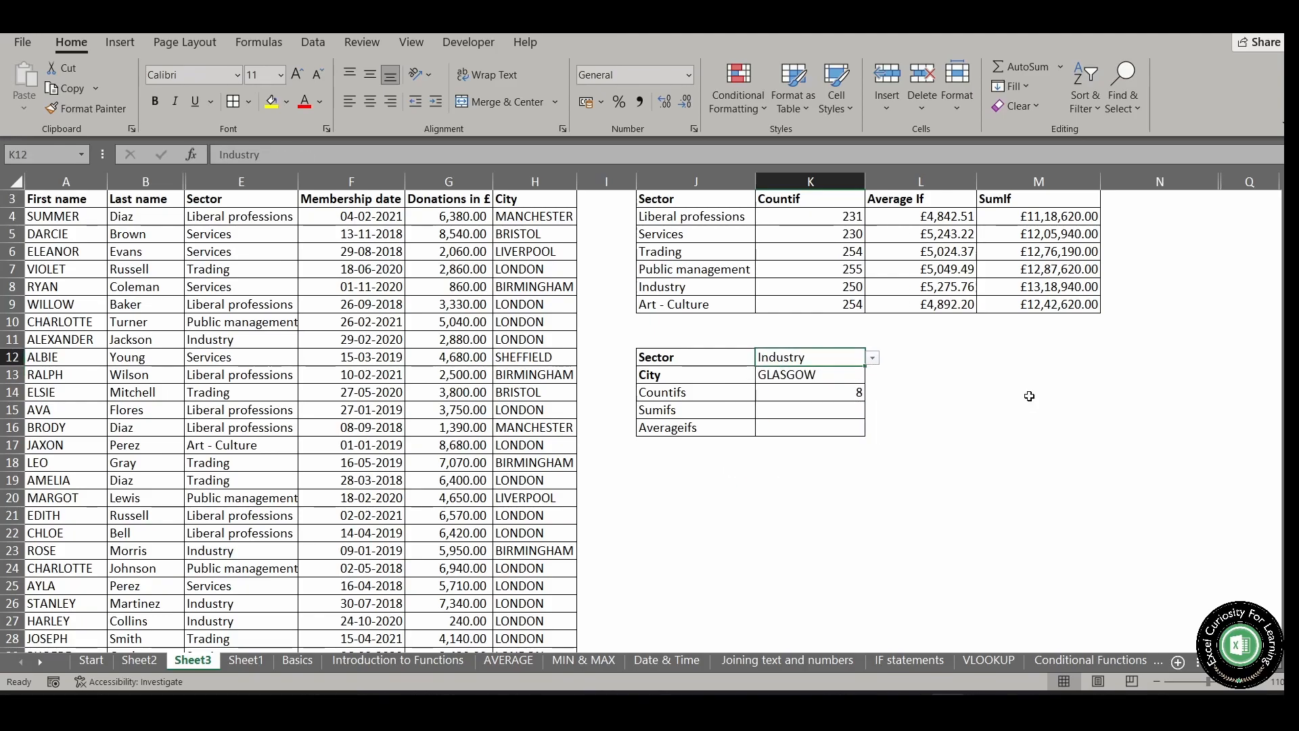
pyautogui.press('Up')
pyautogui.press('Down')
pyautogui.press('Down')
pyautogui.press('Down')
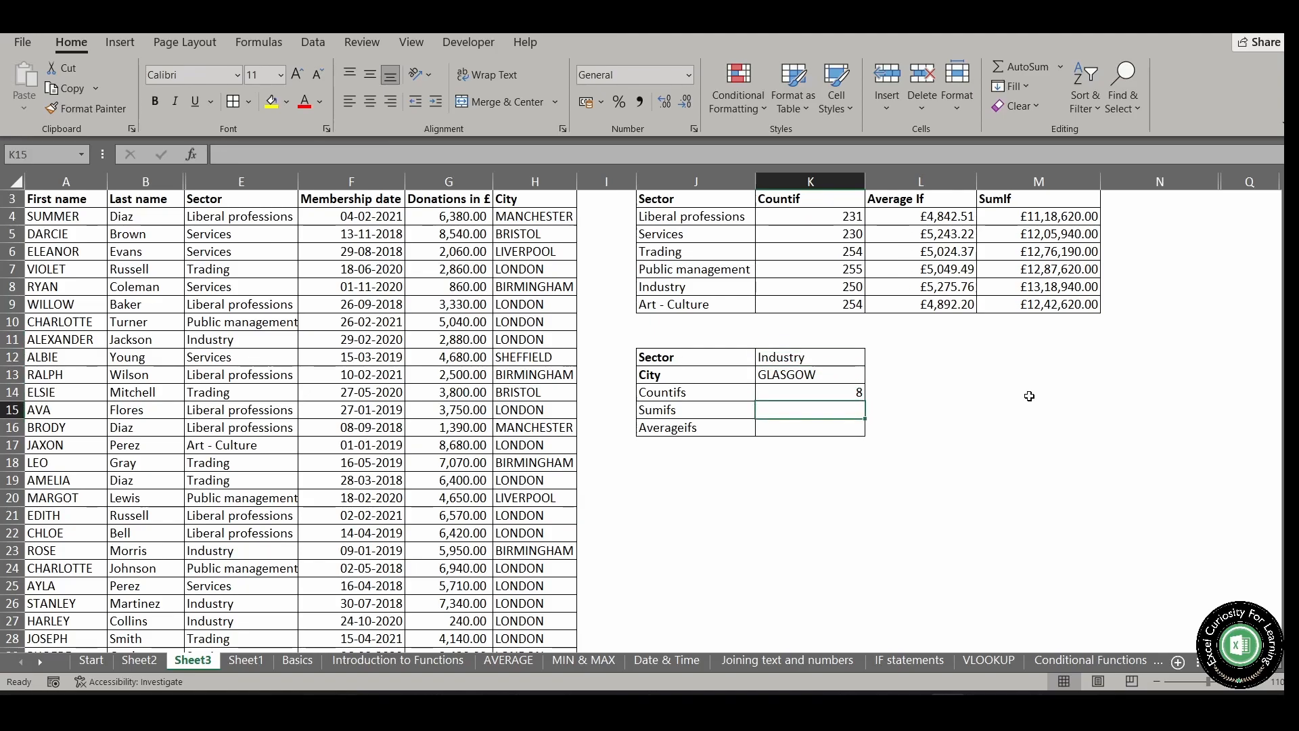
pyautogui.click(843, 394)
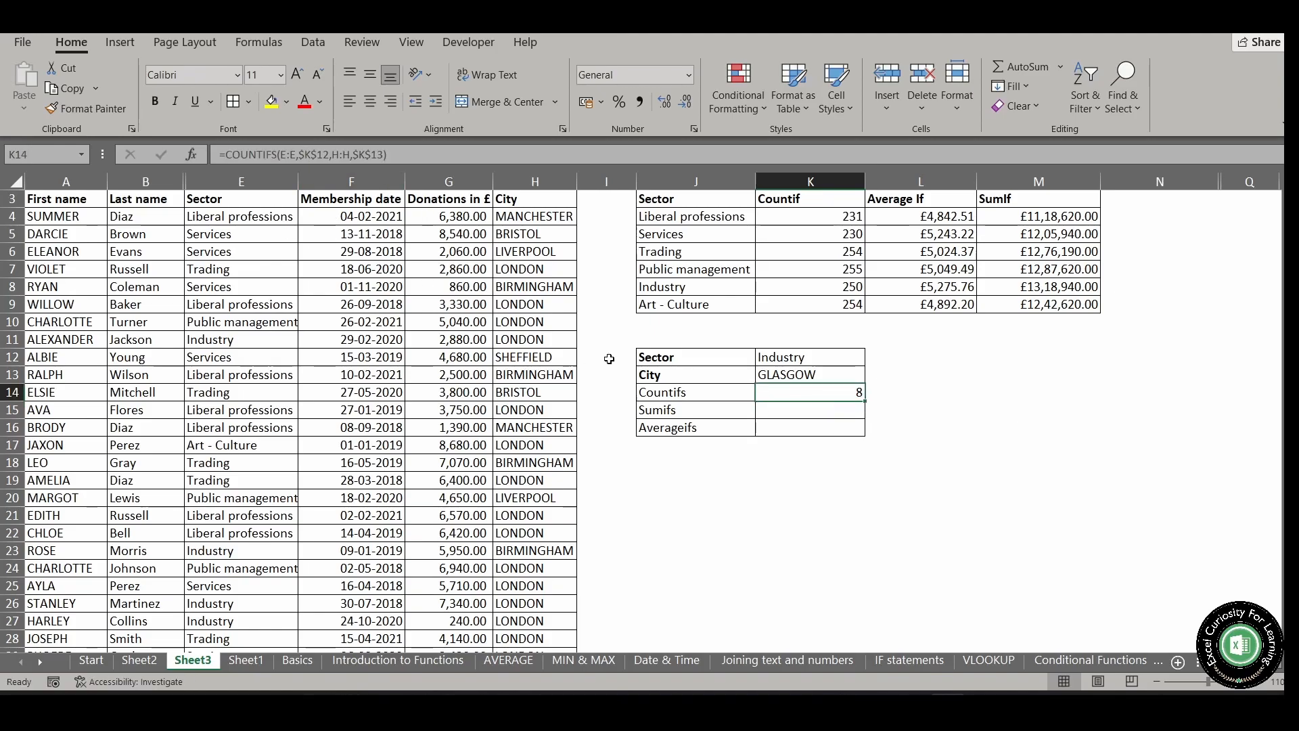
# Begin a SUMIFS formula in K15 with the Donations column G:G as the sum range
pyautogui.click(827, 412)
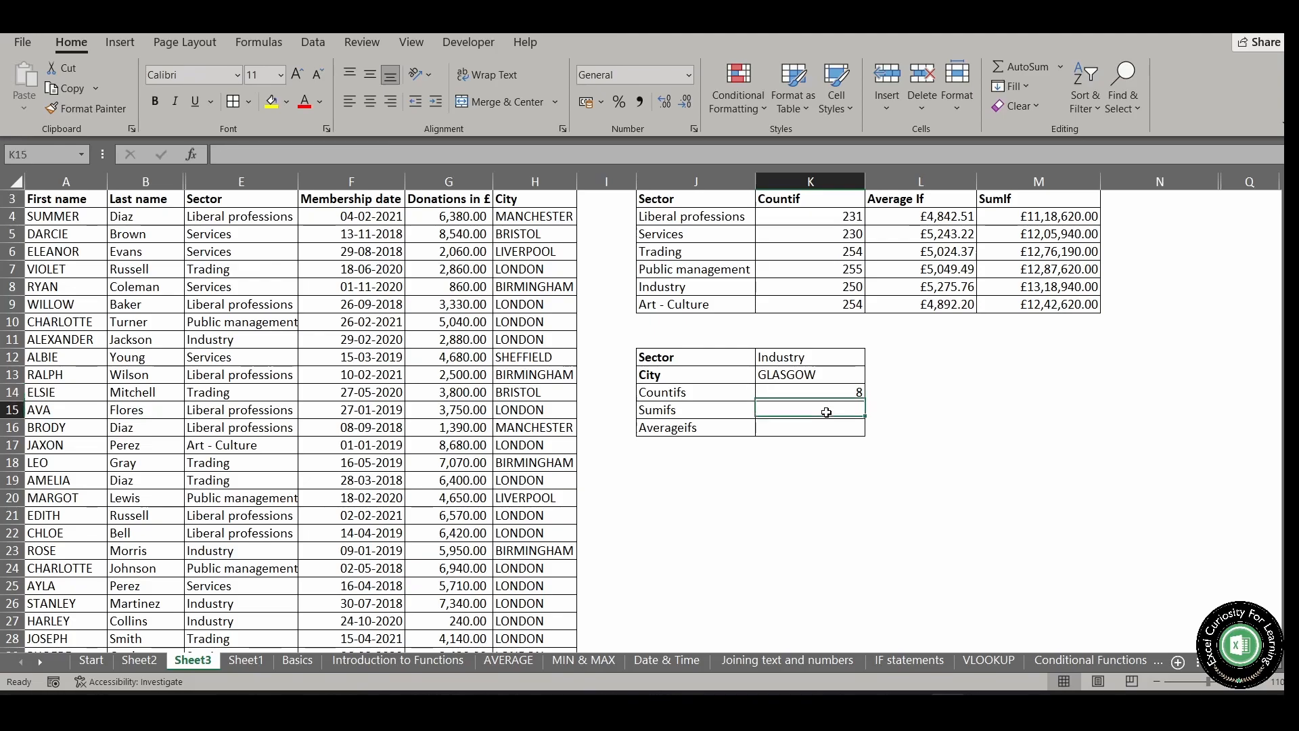
pyautogui.write('=')
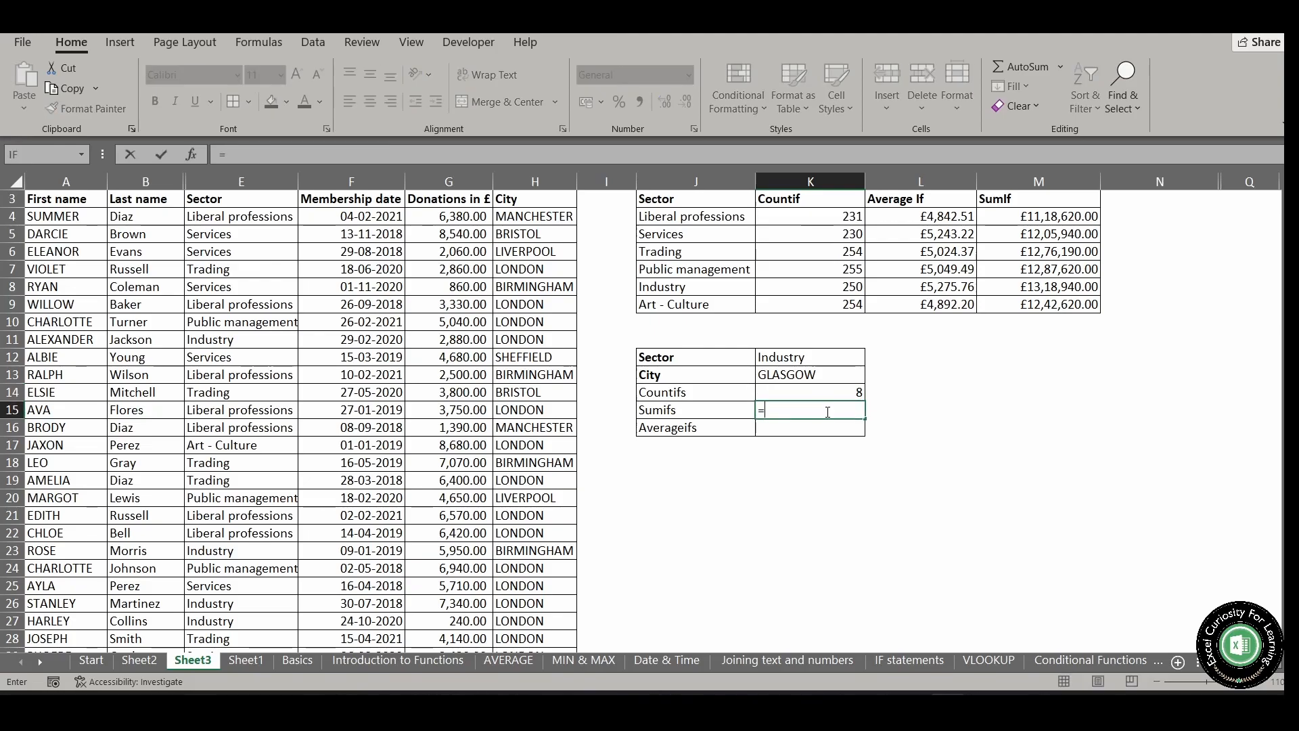
pyautogui.write('sumif')
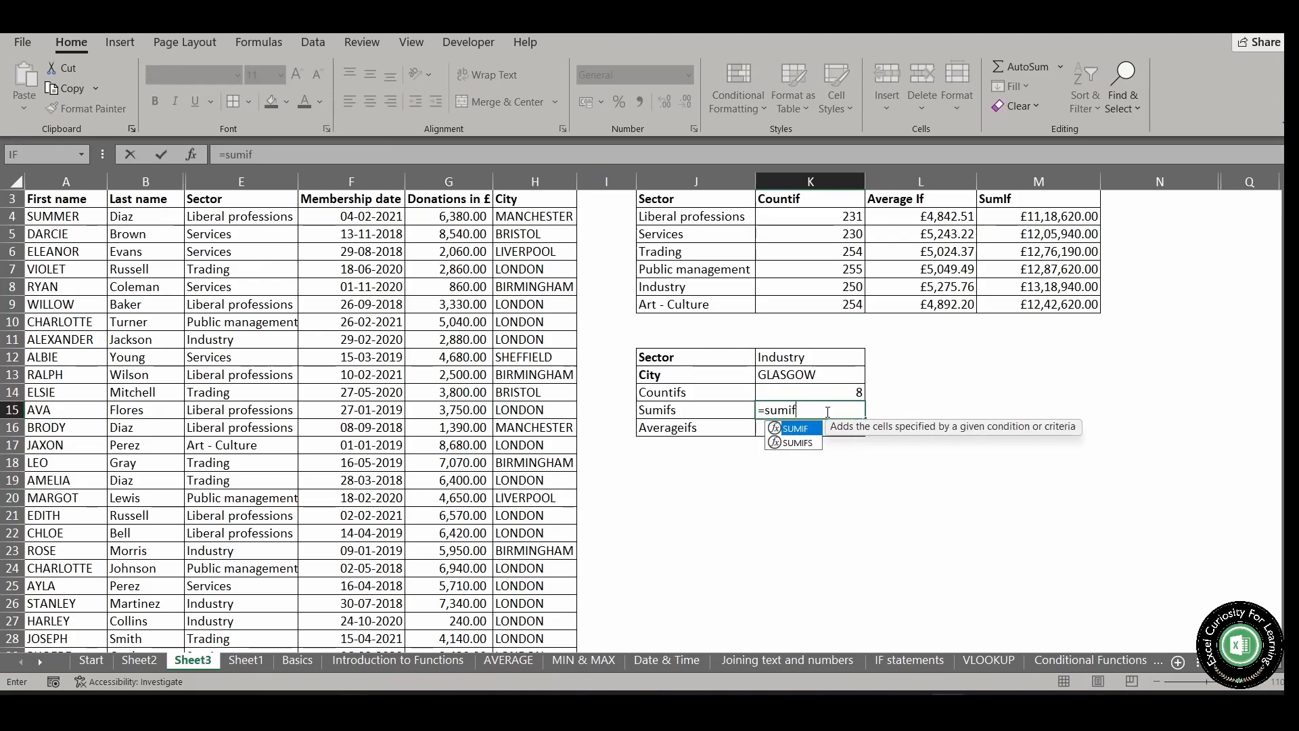
pyautogui.write('s')
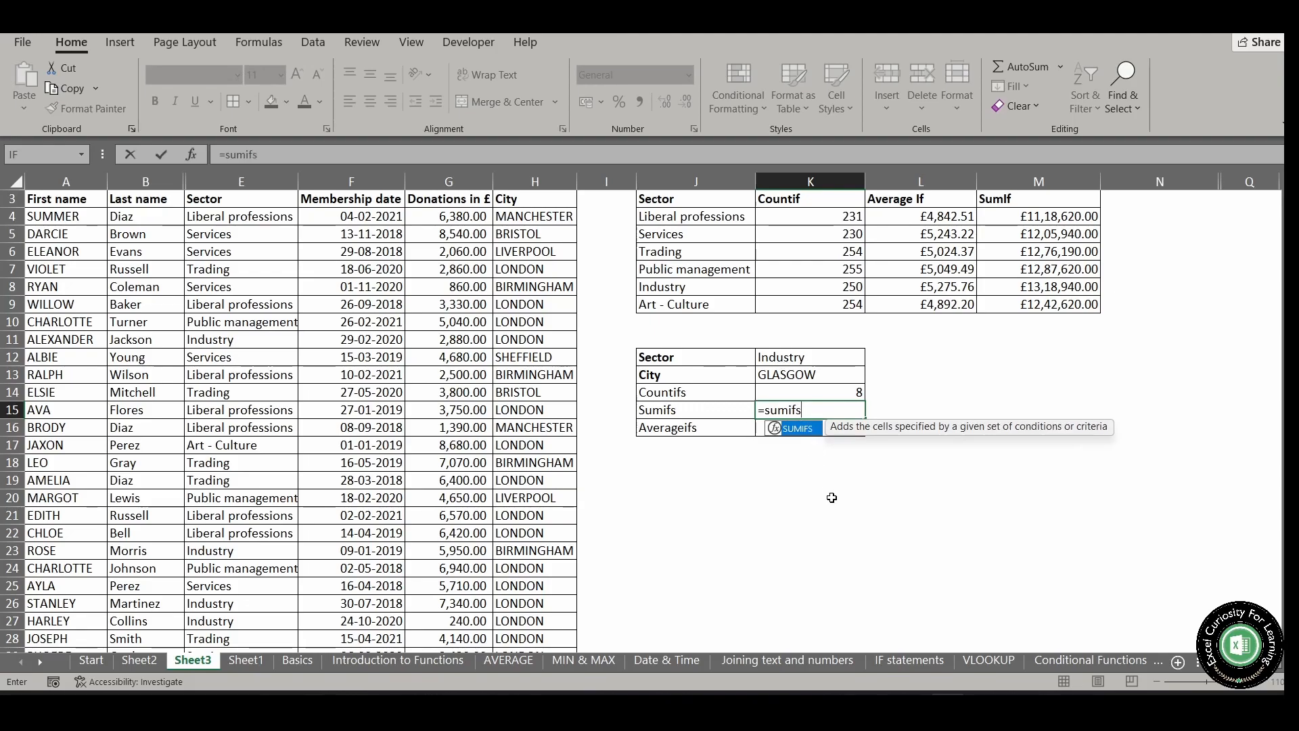
pyautogui.press('Tab')
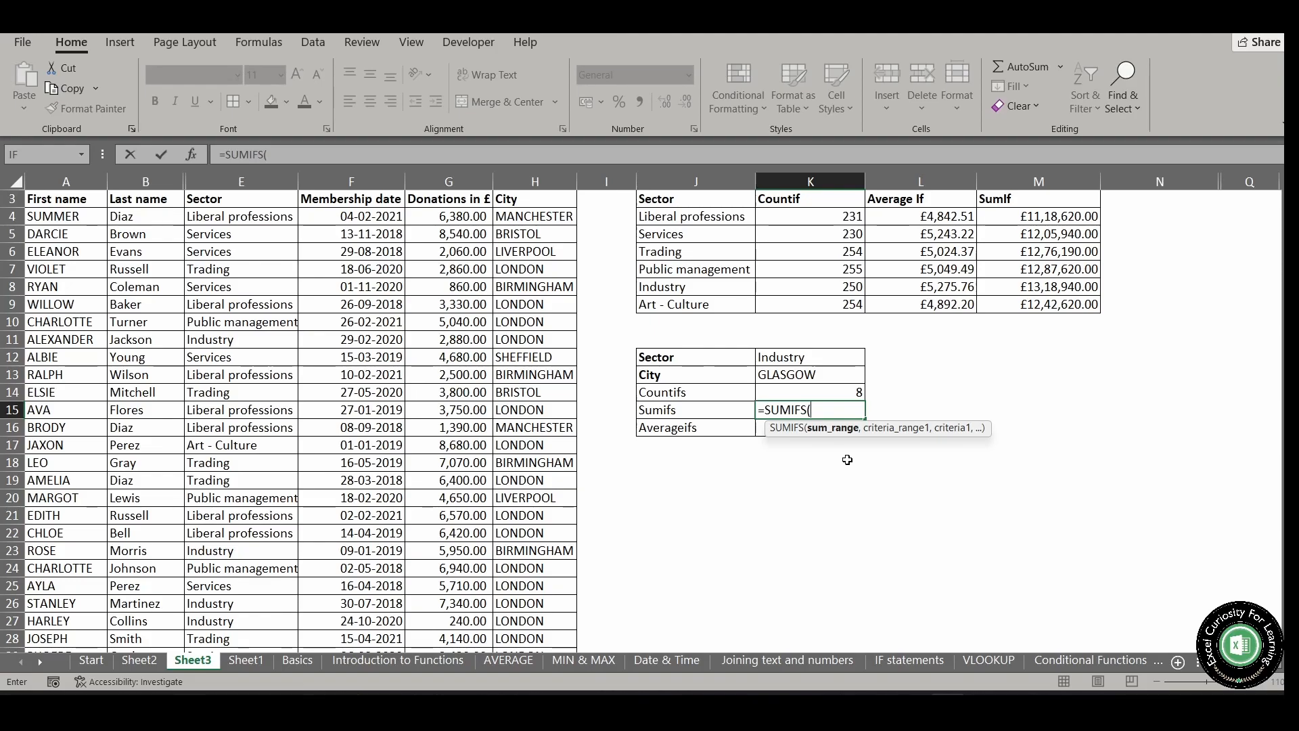
pyautogui.click(471, 180)
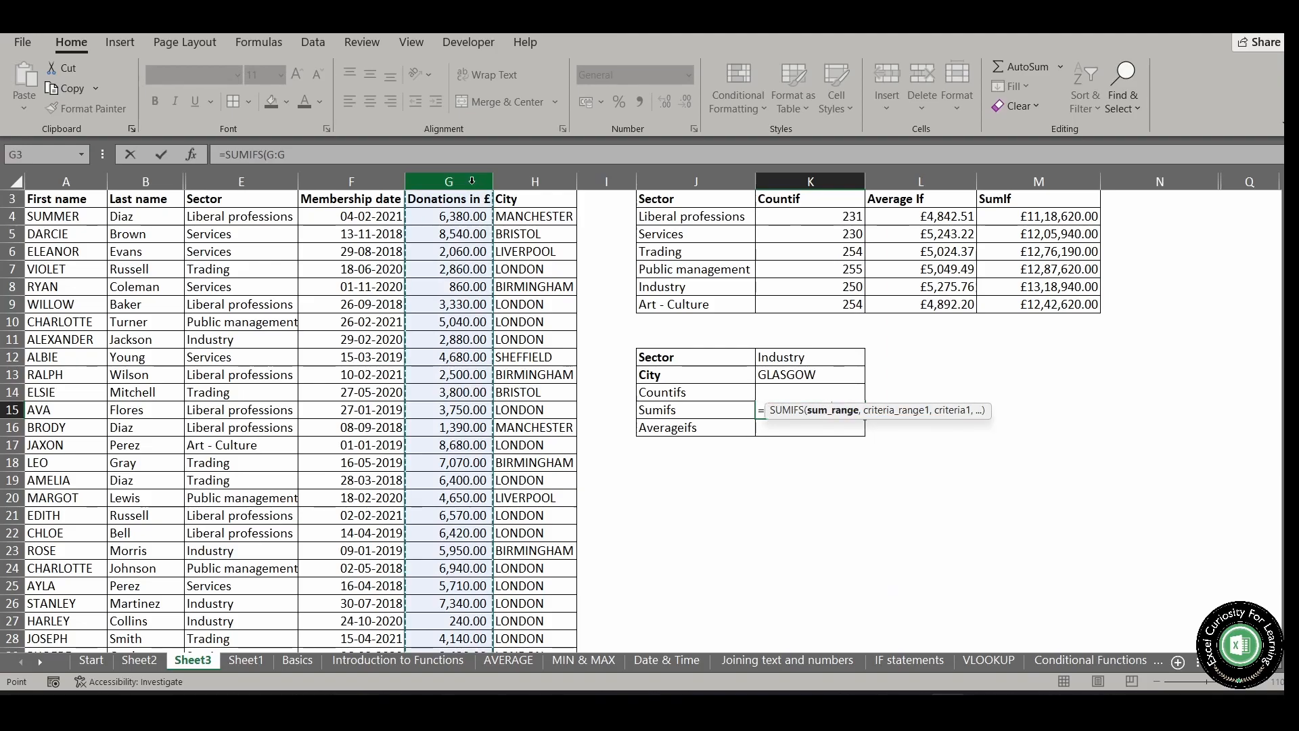
pyautogui.write(',')
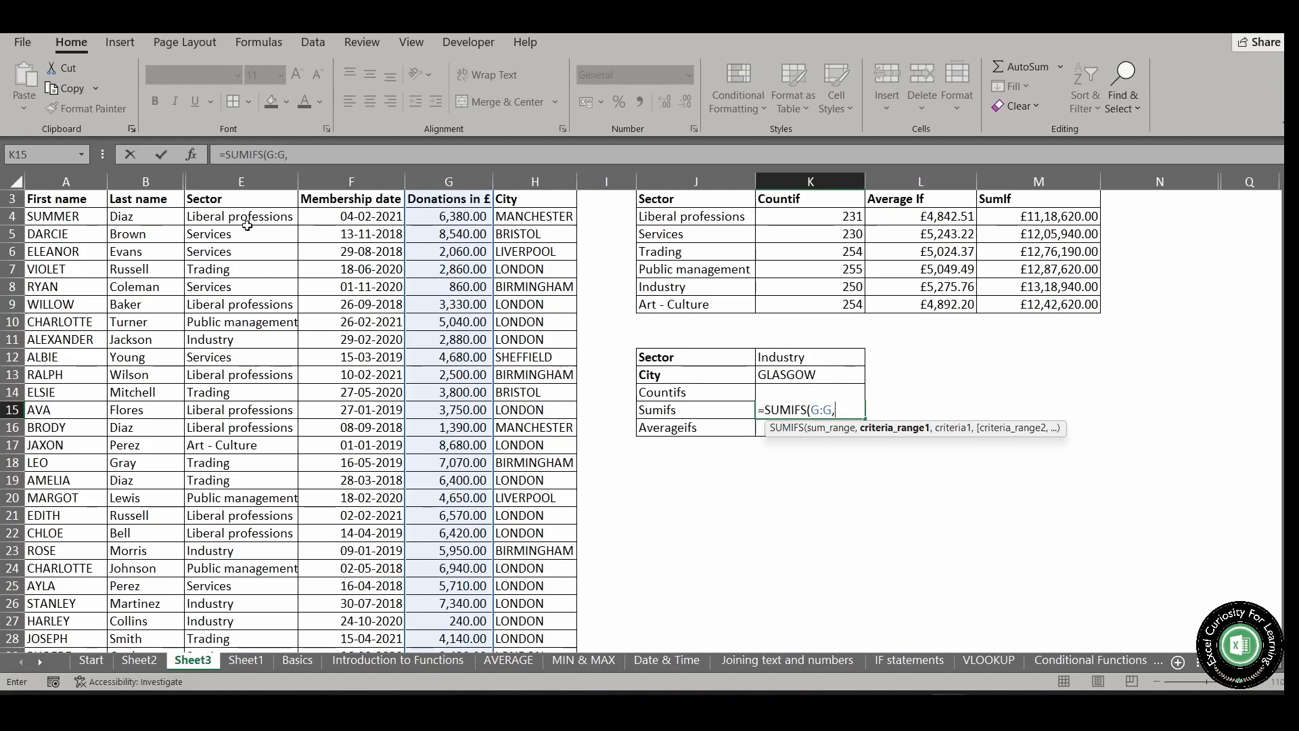
# Add the Sector column E:E as the first SUMIFS criteria range, matched against the absolute reference $K$12
pyautogui.click(244, 182)
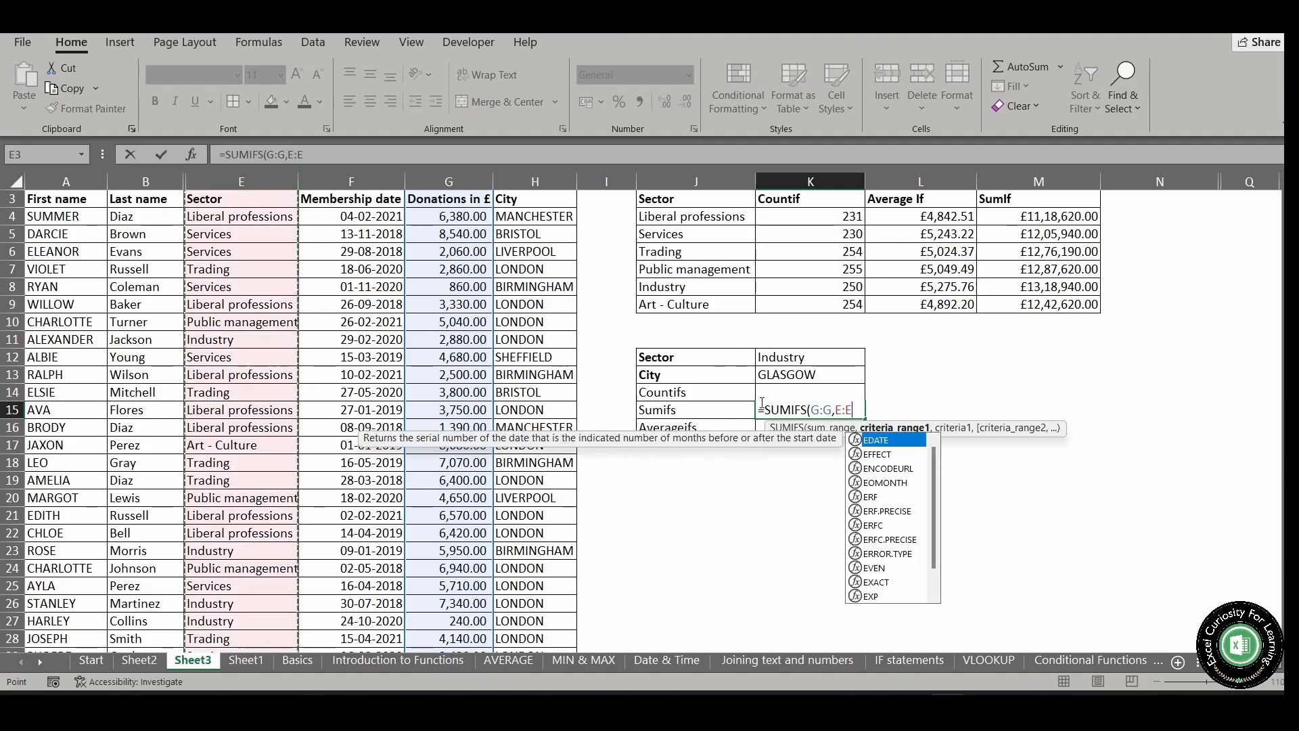
pyautogui.write(',')
pyautogui.click(776, 358)
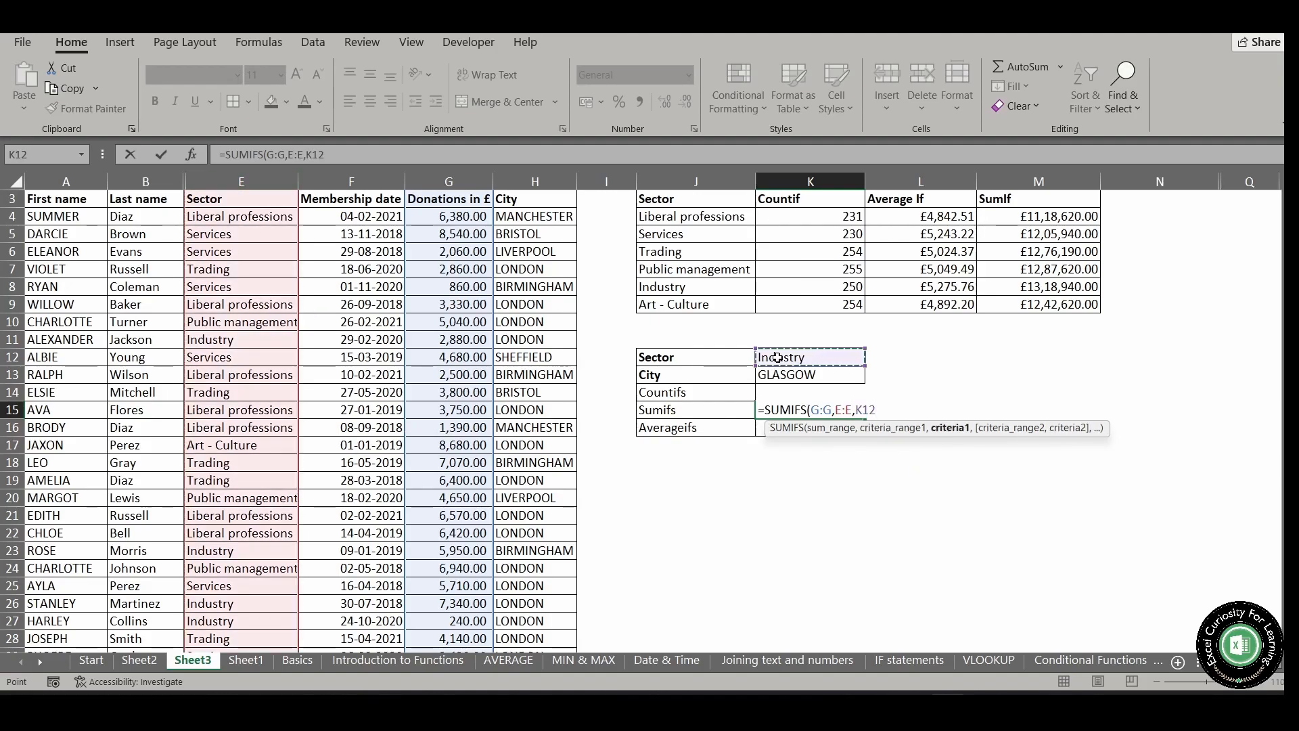
pyautogui.press('F4')
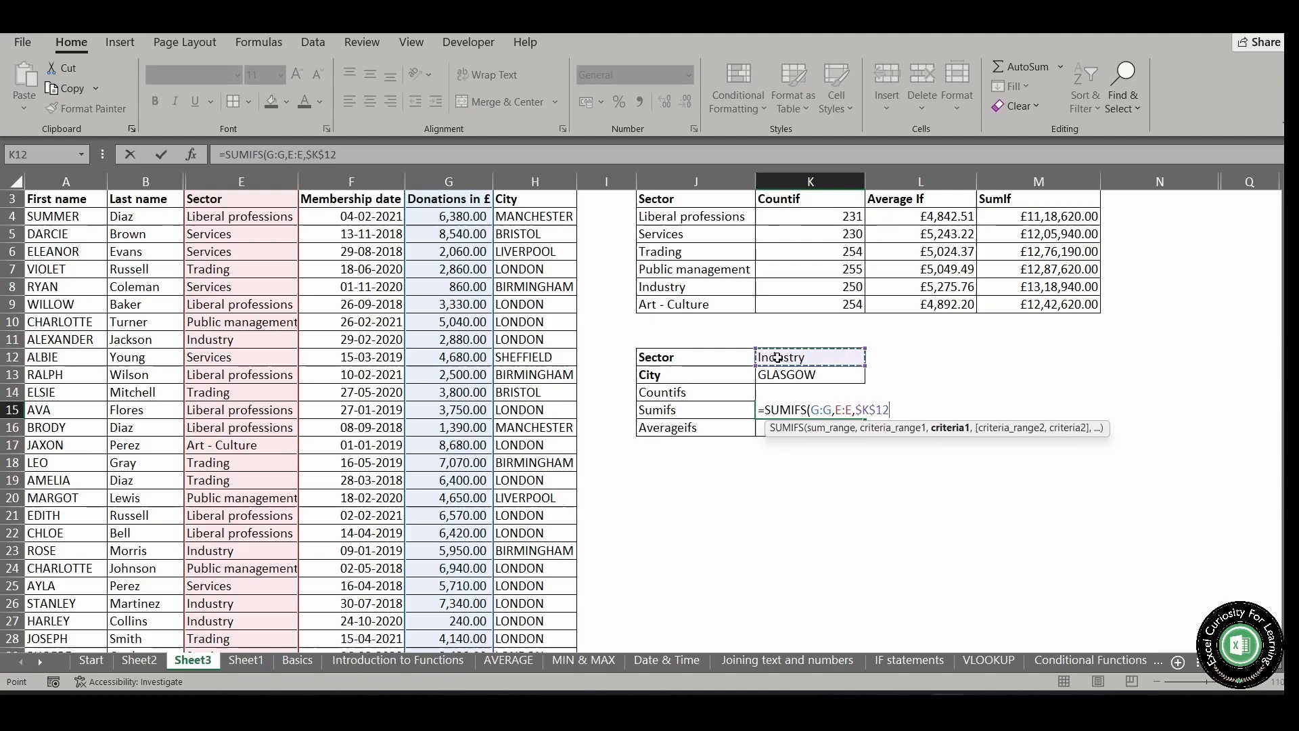
pyautogui.write(',')
# Complete the SUMIFS formula with the City column H:H matched against $K$13, keeping K15 selected after entering it
pyautogui.click(542, 177)
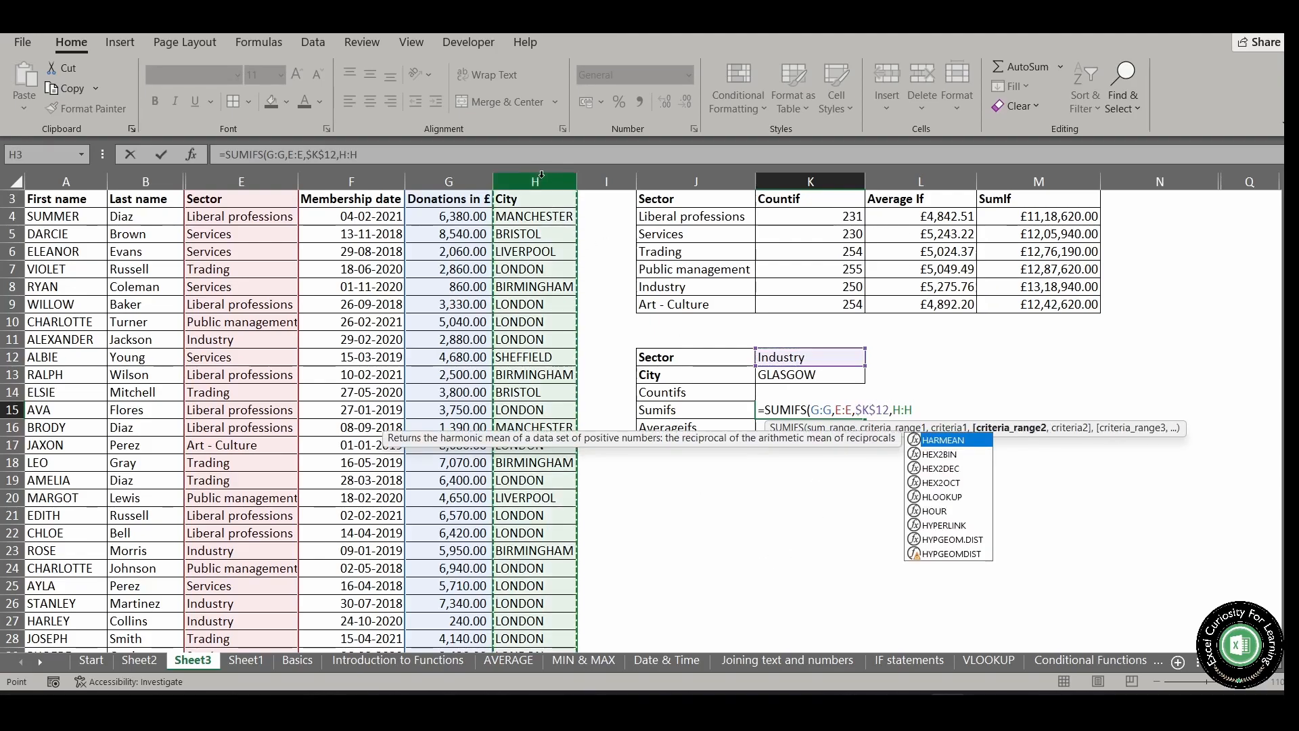
pyautogui.write(',')
pyautogui.click(772, 375)
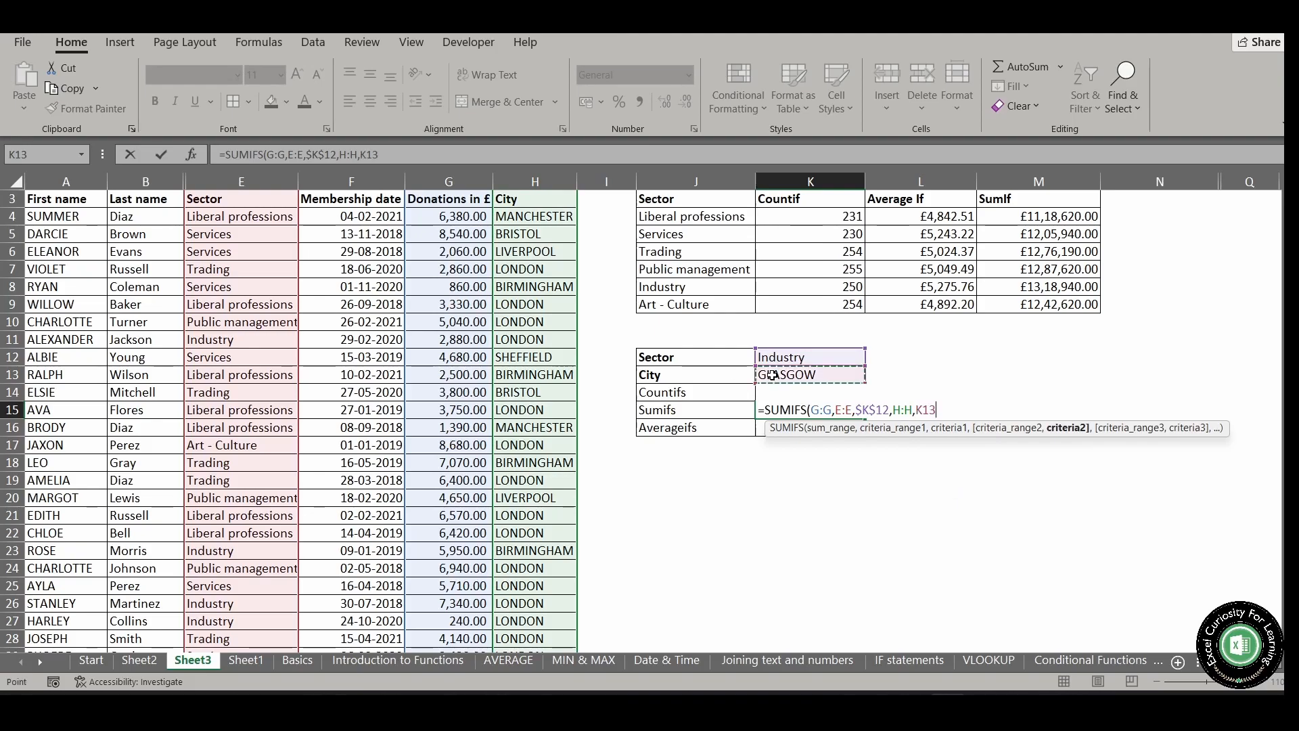
pyautogui.press('F4')
pyautogui.write(')')
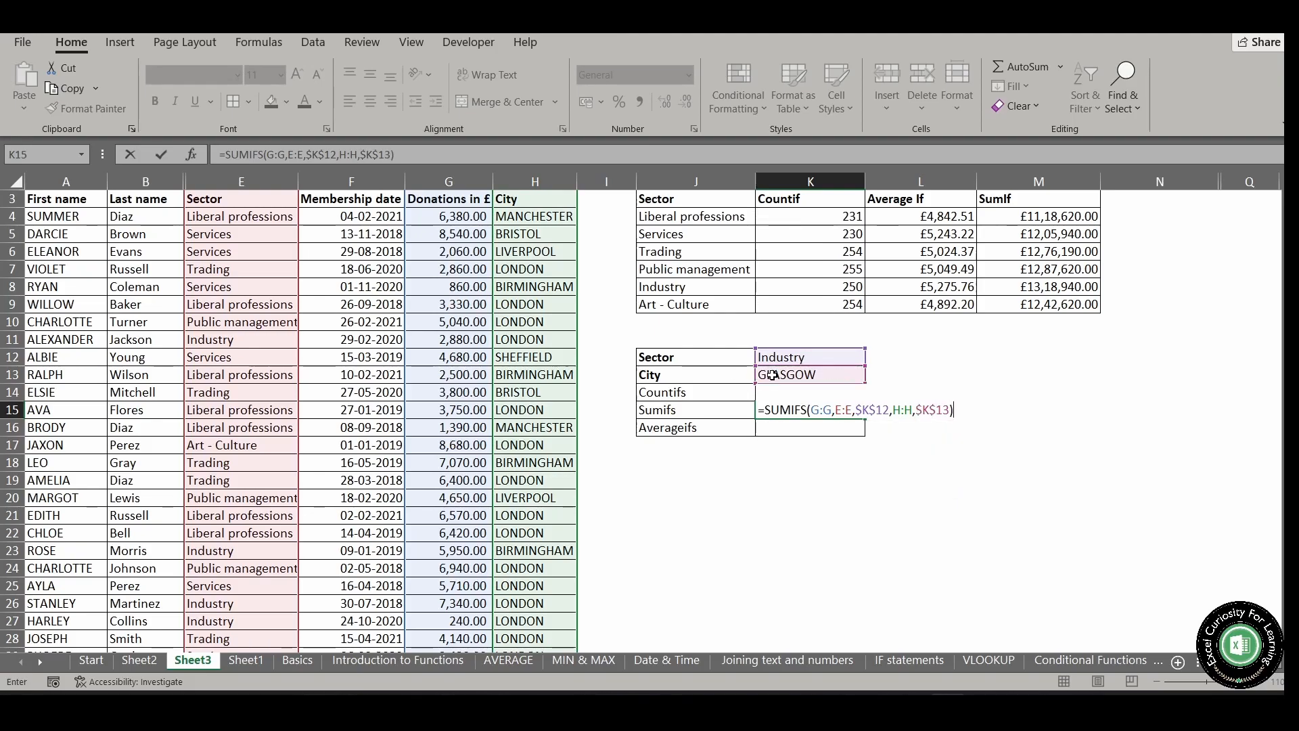
pyautogui.hotkey('ctrl', 'Return')
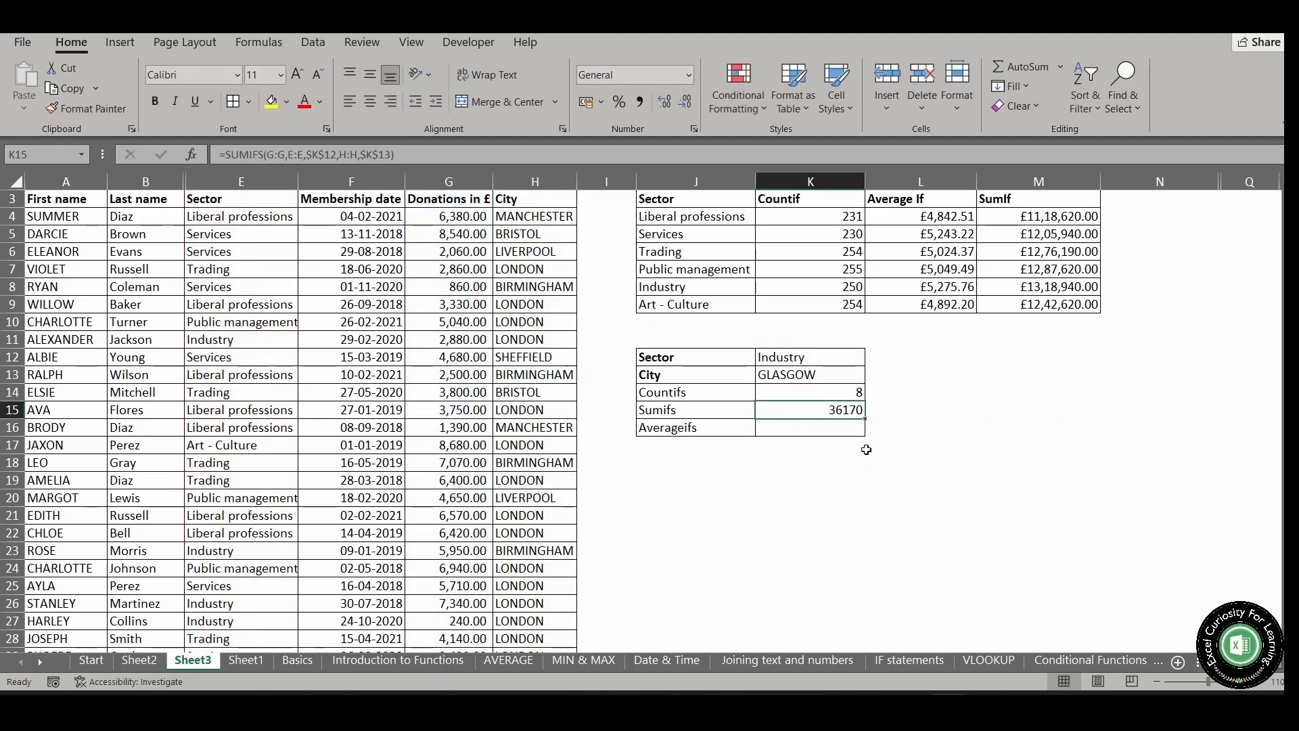
# Format the SUMIFS result in K15 as Currency with the £ English (United Kingdom) symbol
pyautogui.rightClick(839, 410)
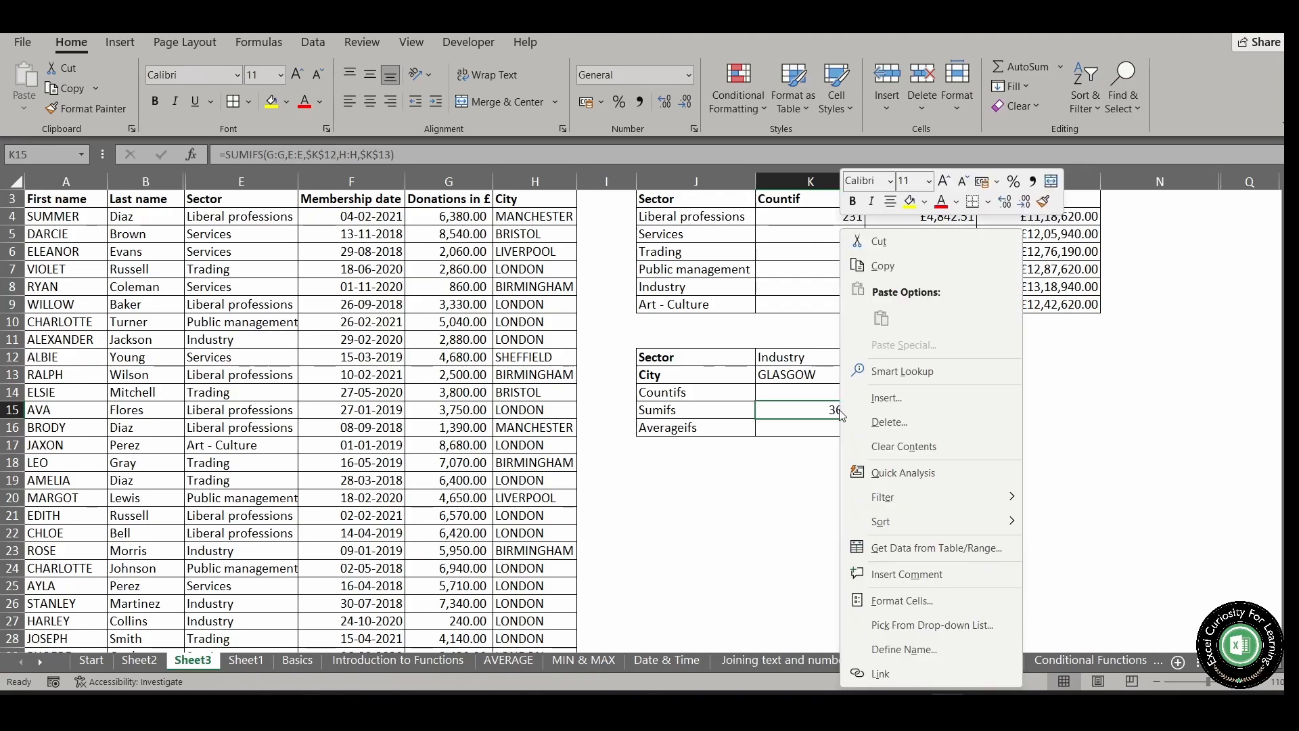
pyautogui.click(927, 605)
pyautogui.click(750, 364)
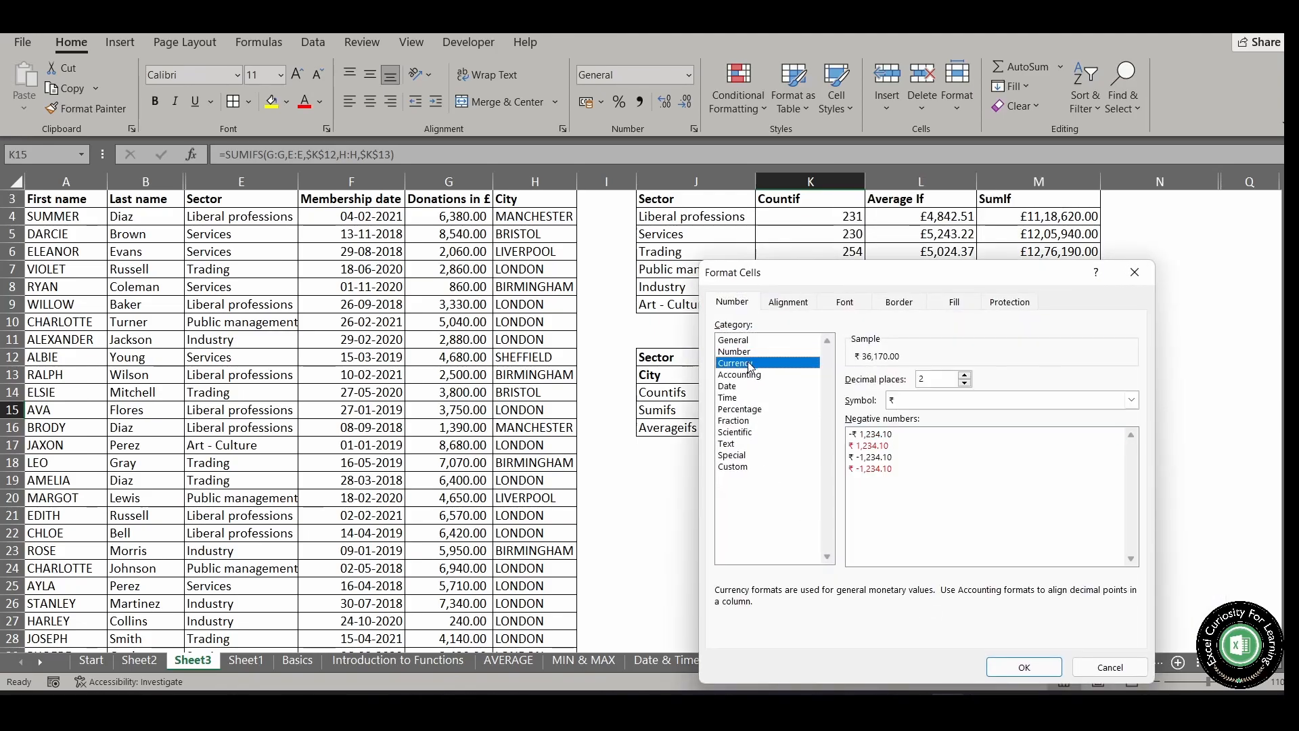
pyautogui.click(960, 400)
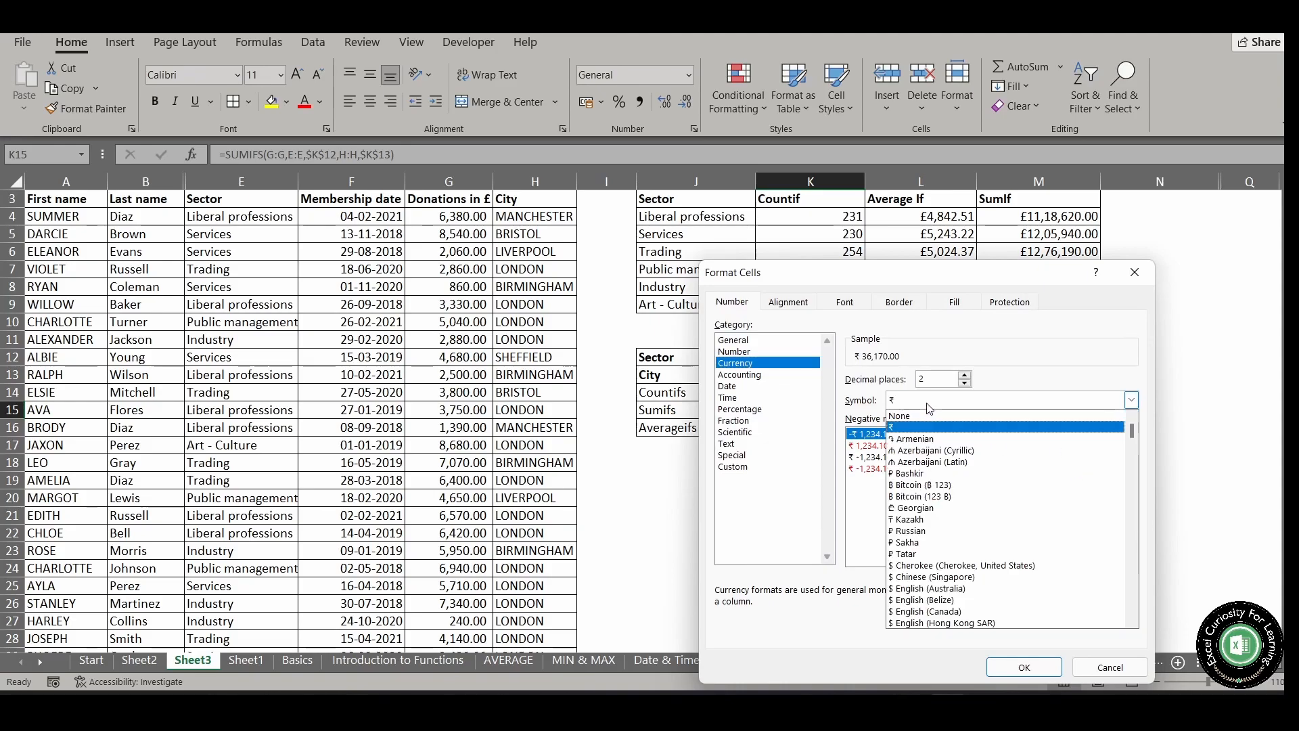
pyautogui.scroll(-3, 969, 535)
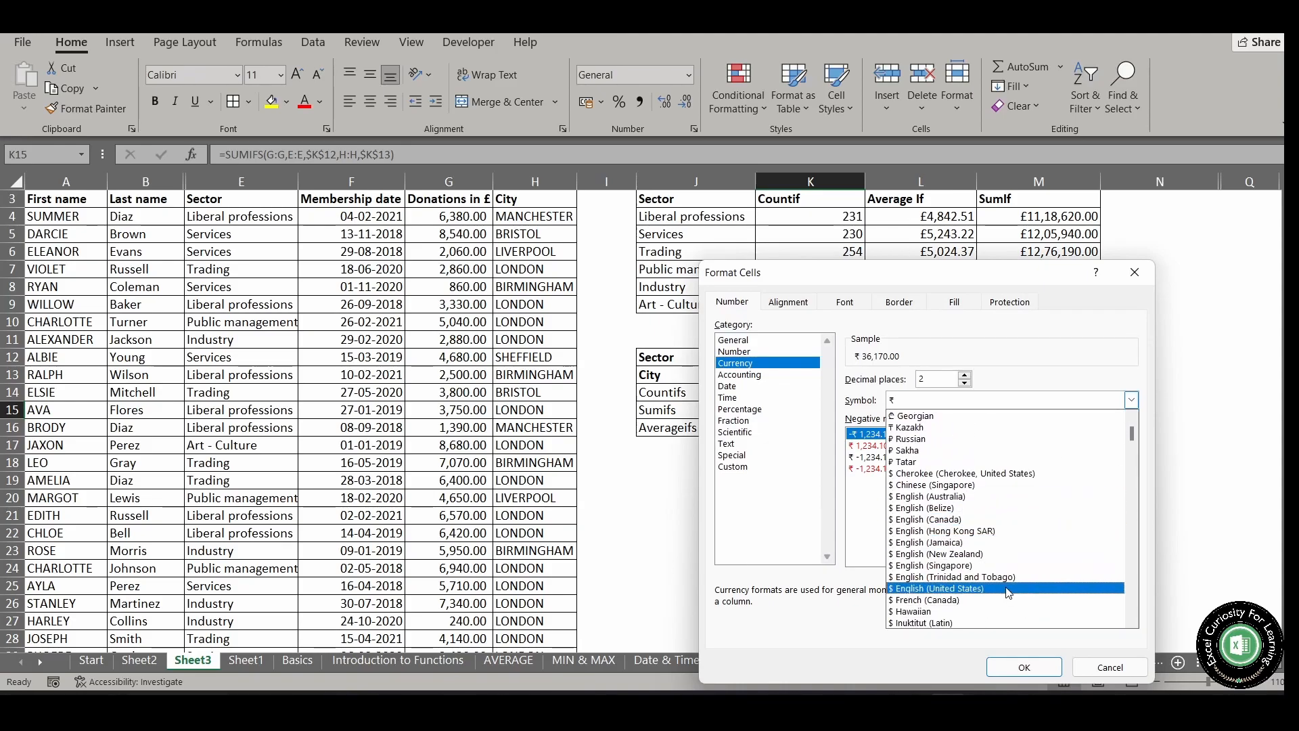
pyautogui.scroll(-2, 969, 590)
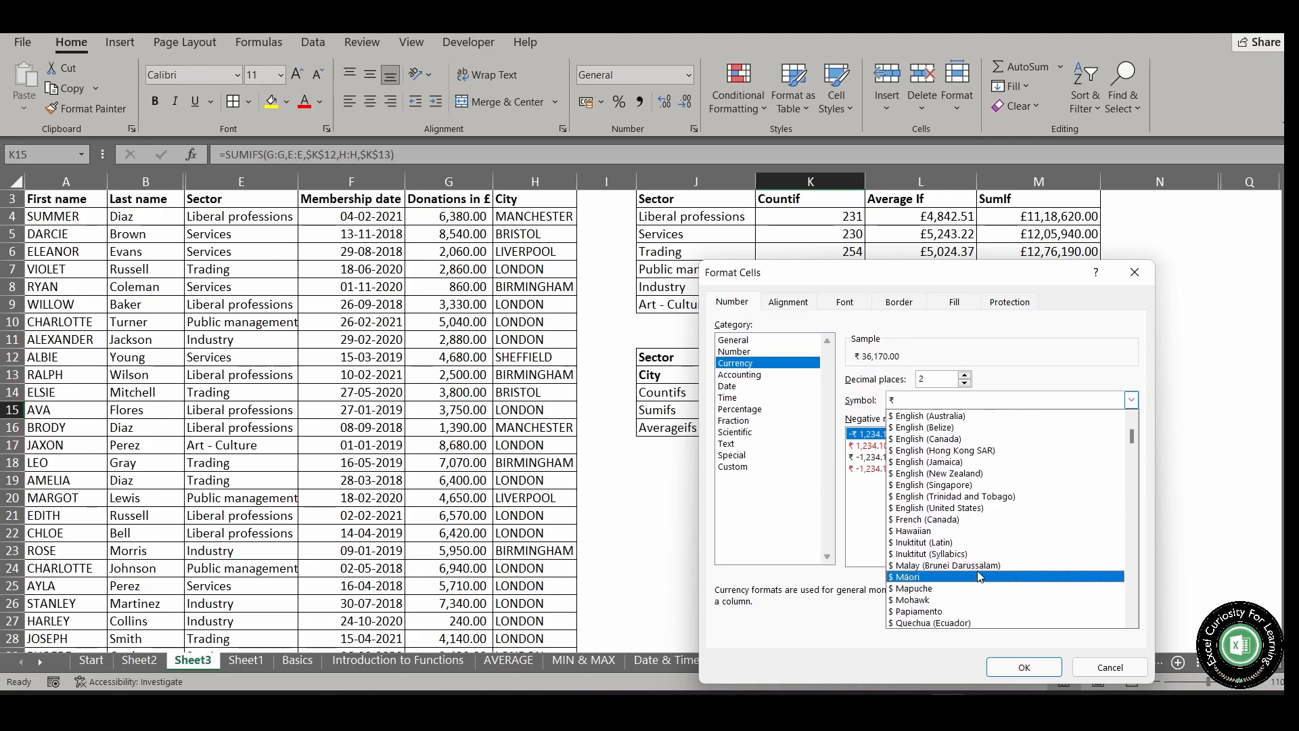
pyautogui.scroll(-5, 988, 535)
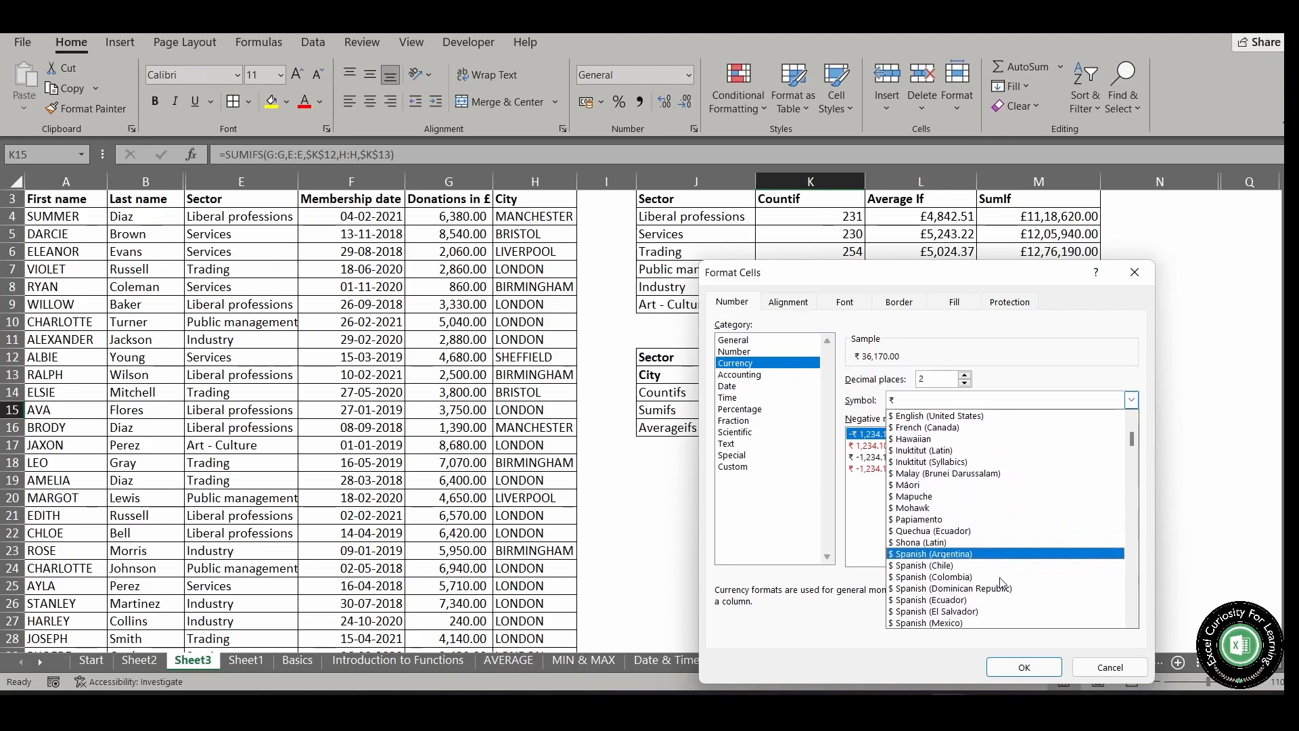
pyautogui.click(1001, 588)
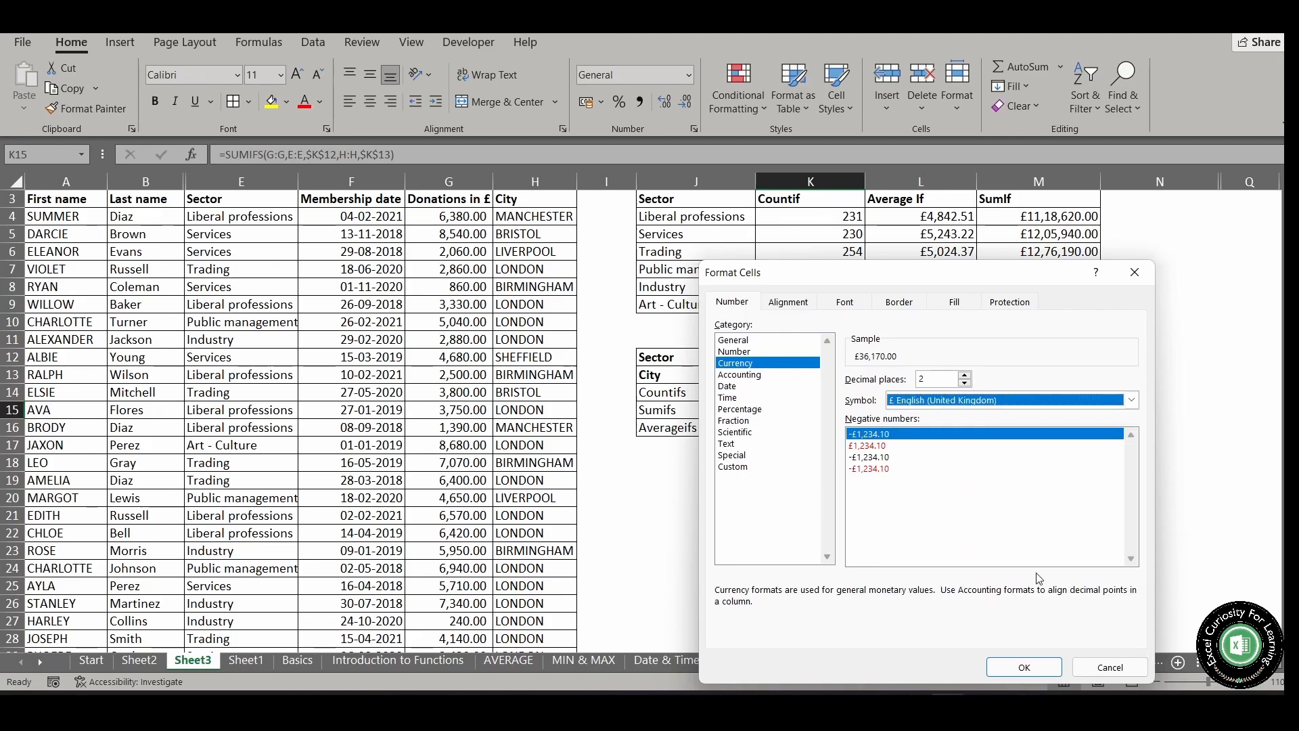
pyautogui.click(1023, 667)
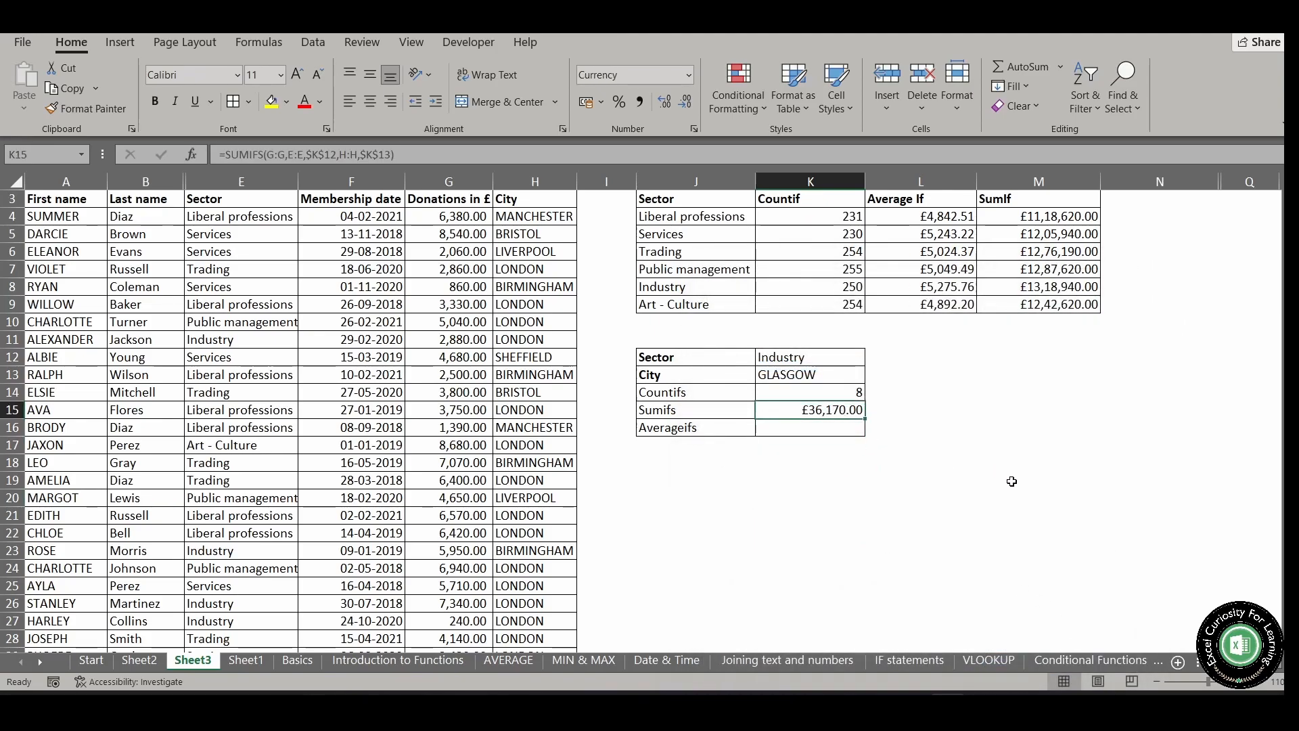
# Begin an AVERAGEIFS formula in K16 with the Donations column G:G as the average range
pyautogui.click(818, 431)
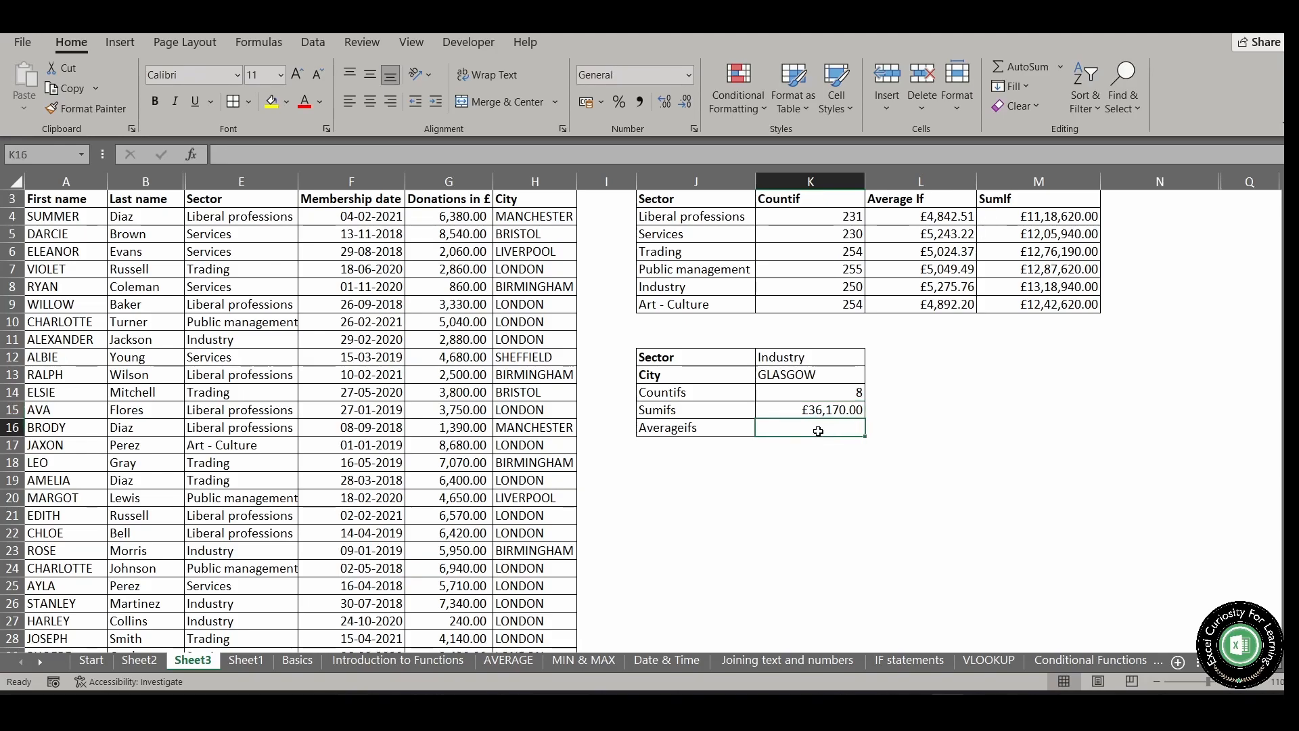
pyautogui.write('=')
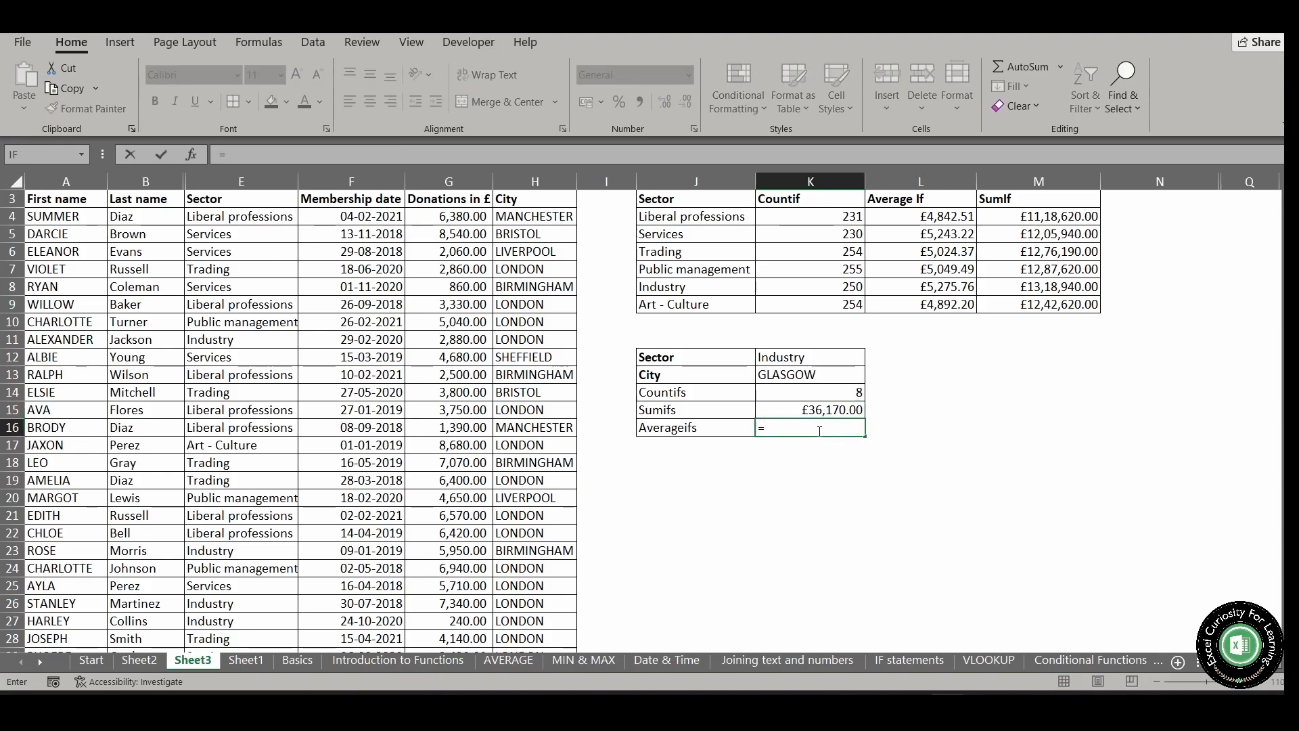
pyautogui.write('average')
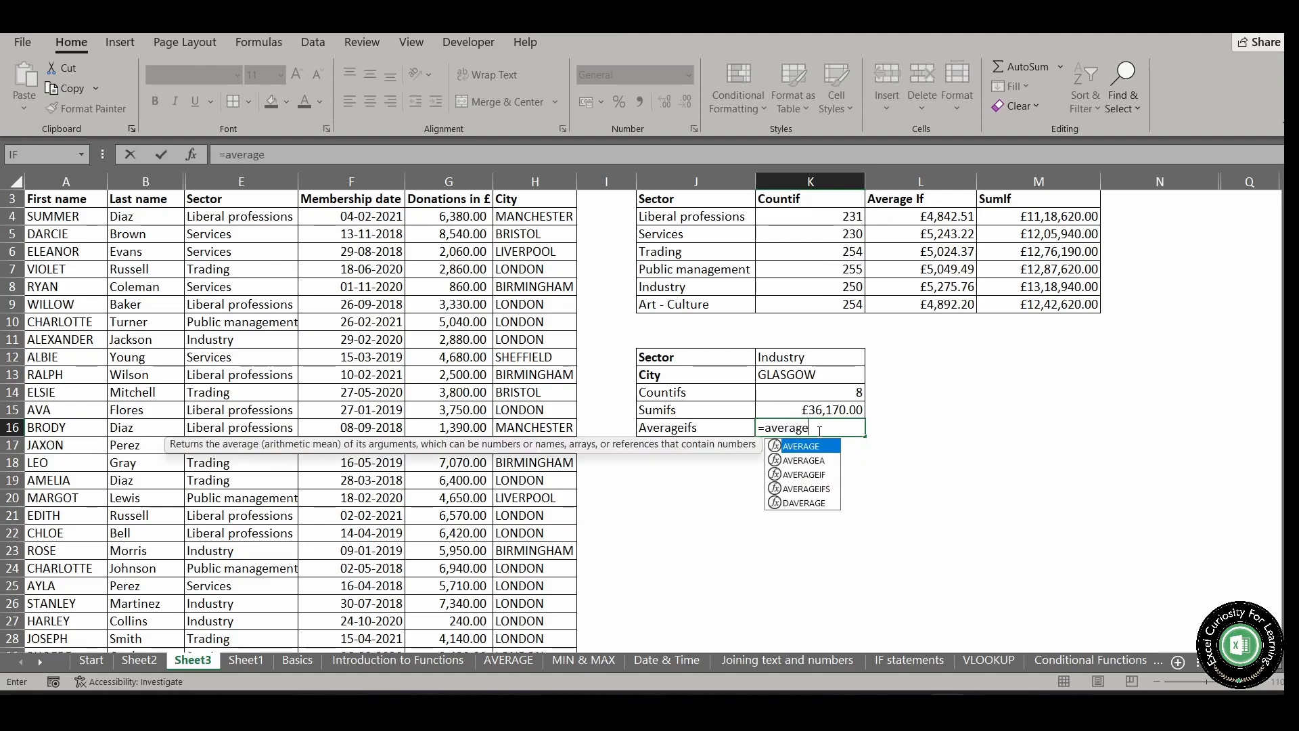
pyautogui.write('ifs')
pyautogui.press('Tab')
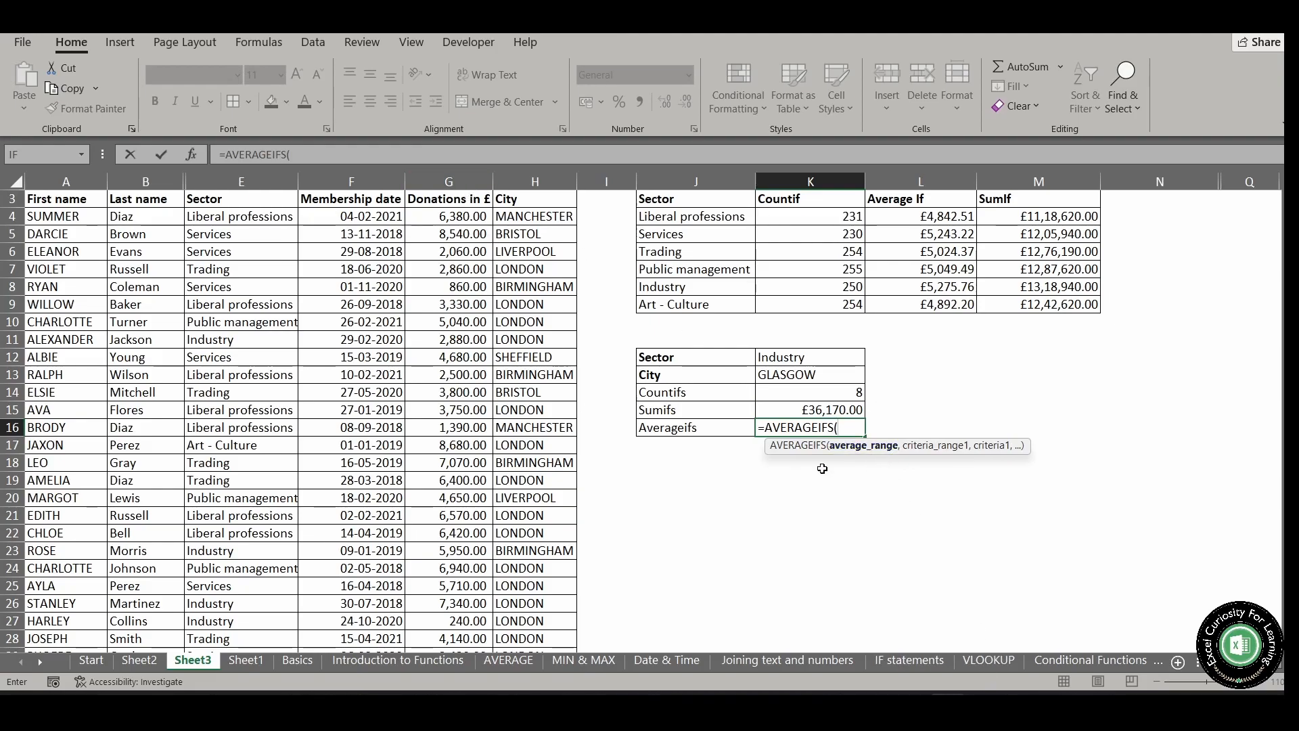
pyautogui.click(453, 179)
pyautogui.write(',')
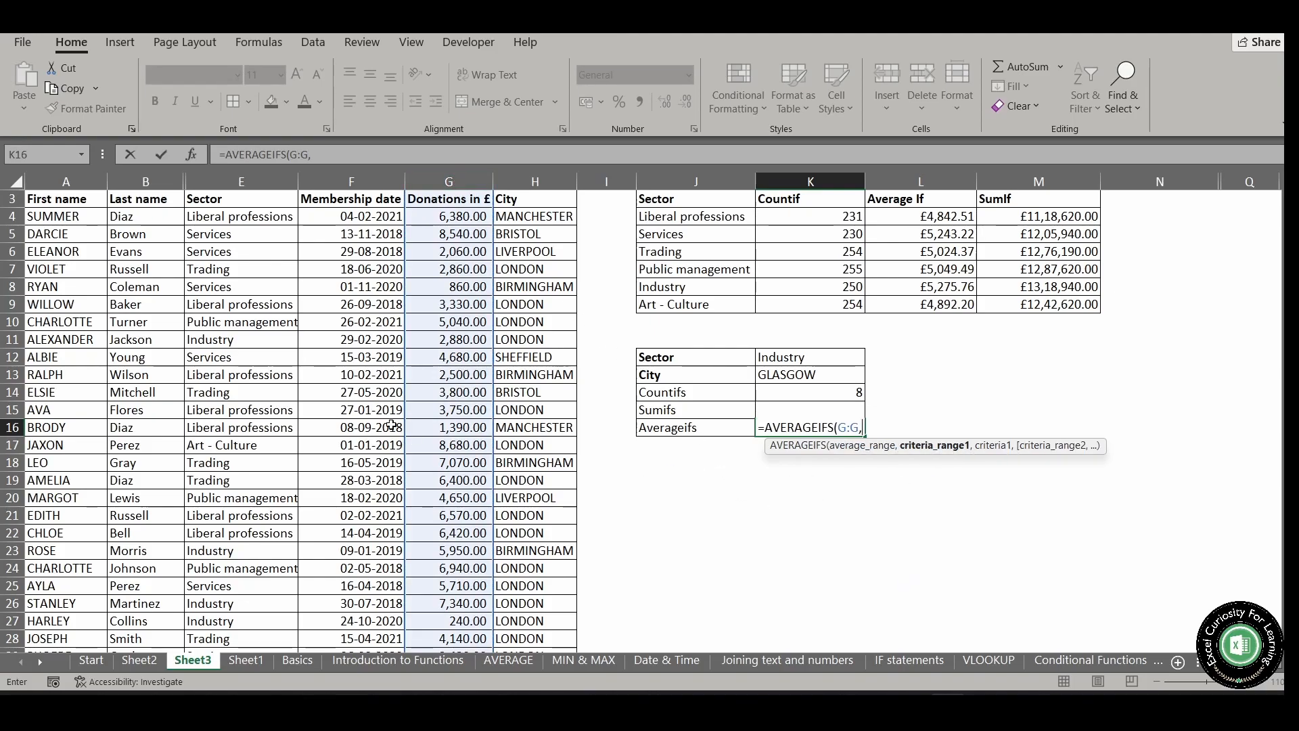
# Add the Sector column E:E as the first AVERAGEIFS criteria range, matched against K12
pyautogui.click(256, 182)
pyautogui.write(',')
pyautogui.click(801, 356)
pyautogui.write(',')
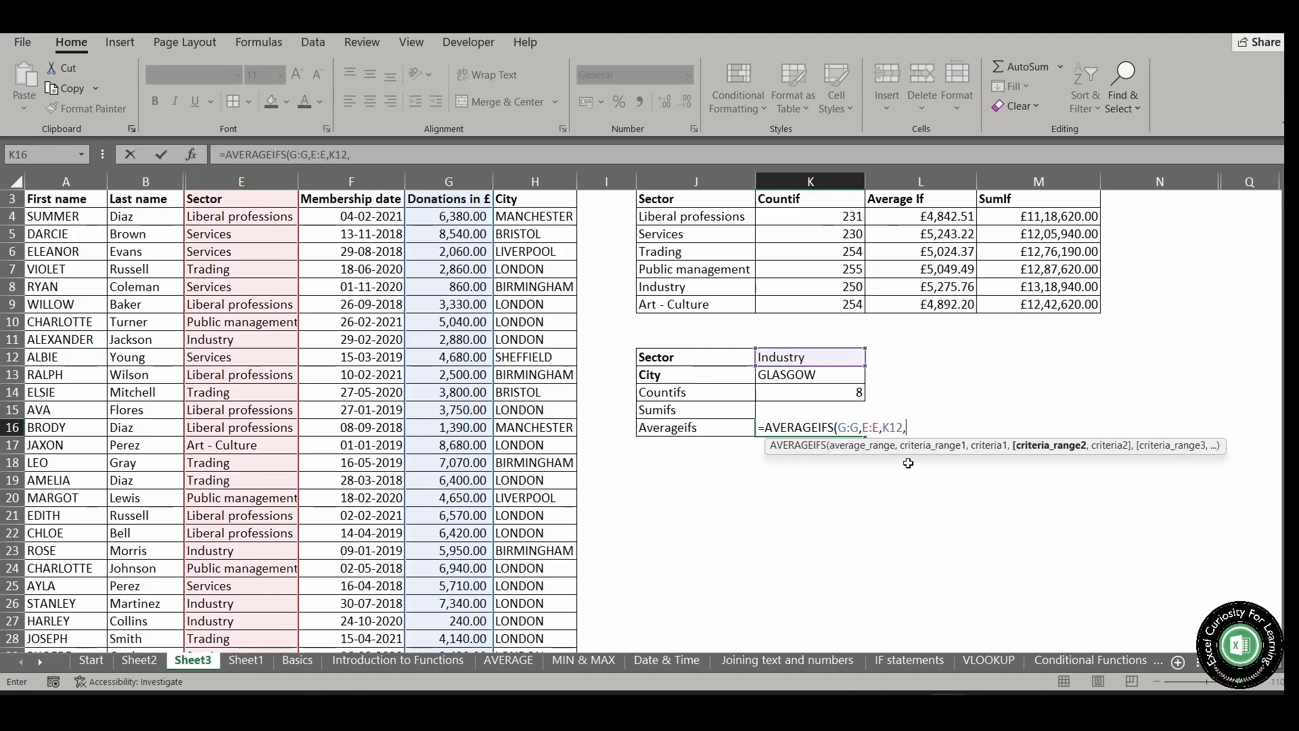
# Complete the AVERAGEIFS formula with the City column H:H matched against K13 and enter it
pyautogui.click(536, 183)
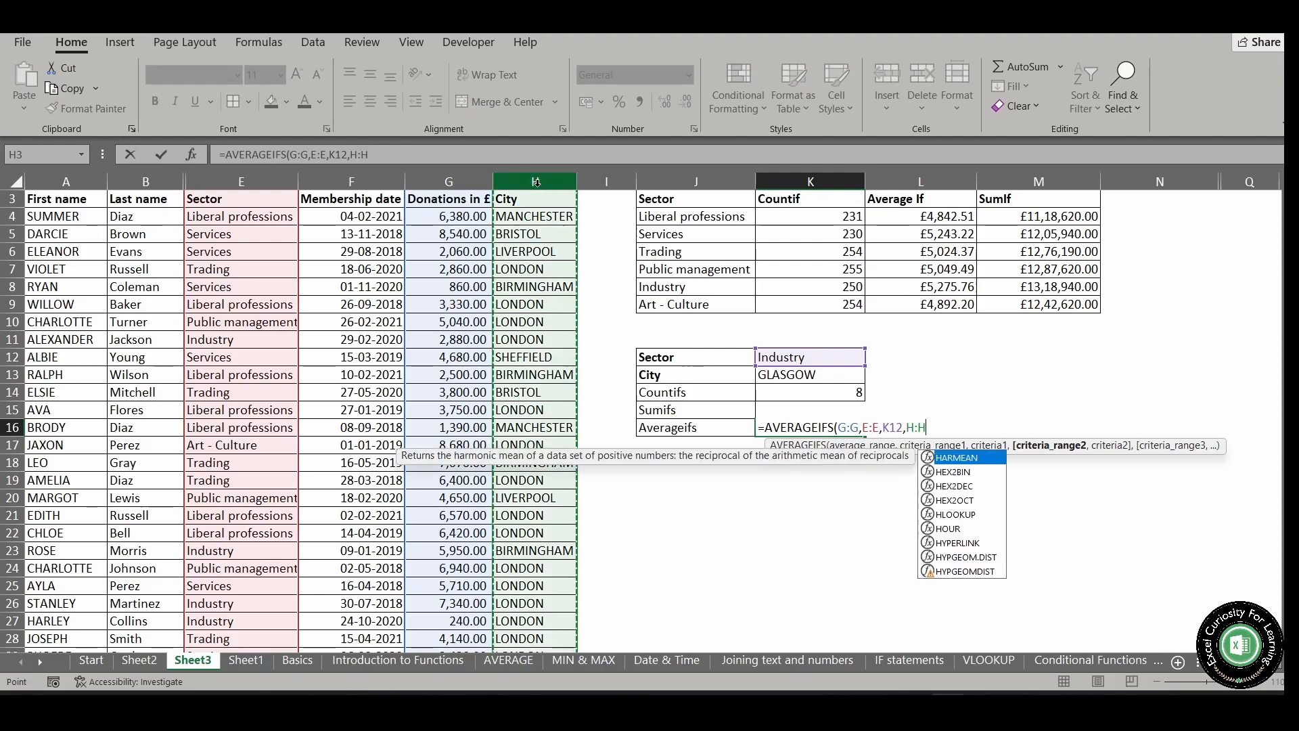
pyautogui.write(',')
pyautogui.click(810, 376)
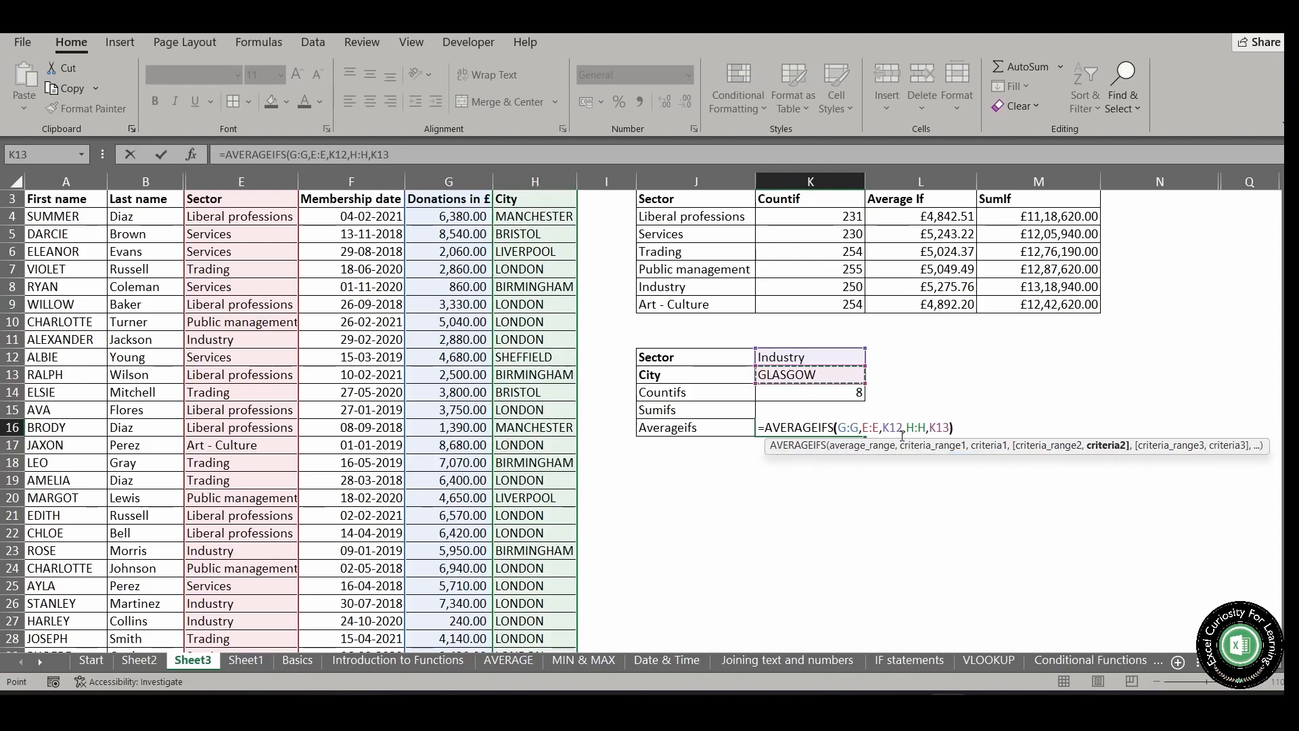
pyautogui.write(')')
pyautogui.press('Return')
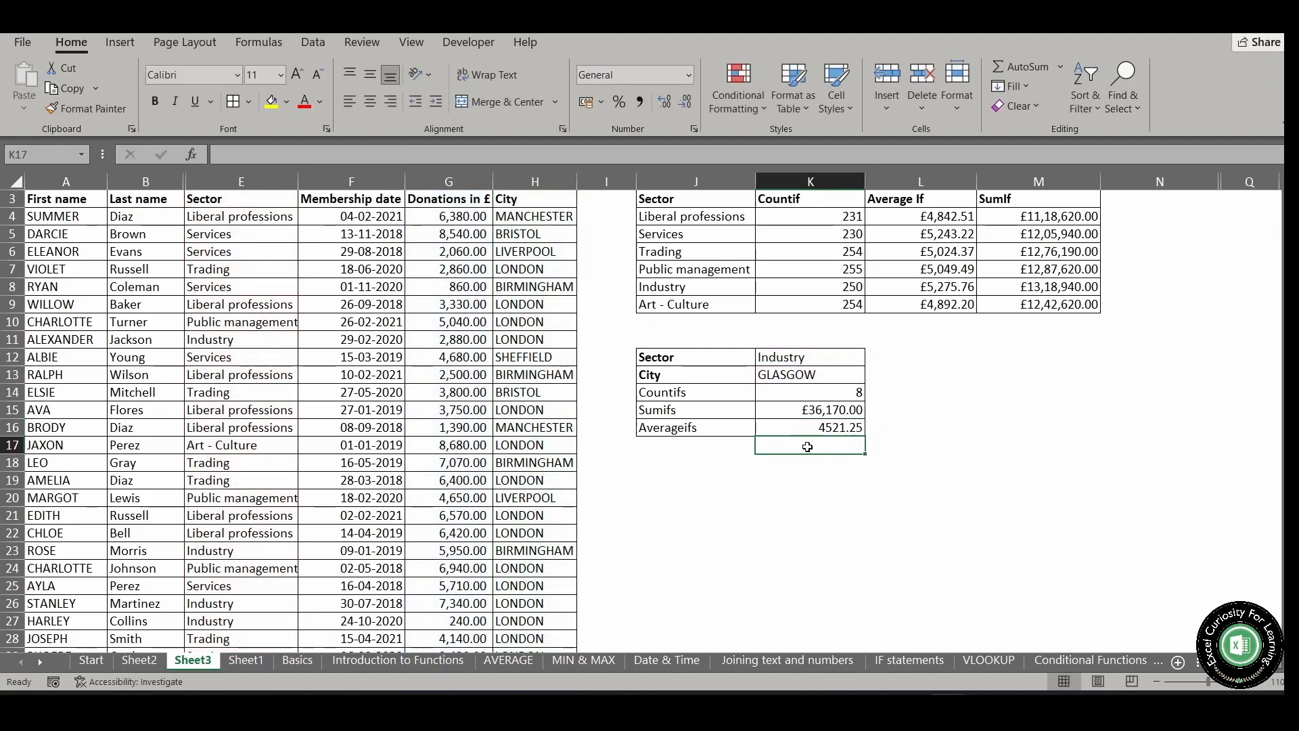
# Format the AVERAGEIFS result in K16 as Currency with the £ English (United Kingdom) symbol
pyautogui.click(810, 426)
pyautogui.rightClick(810, 427)
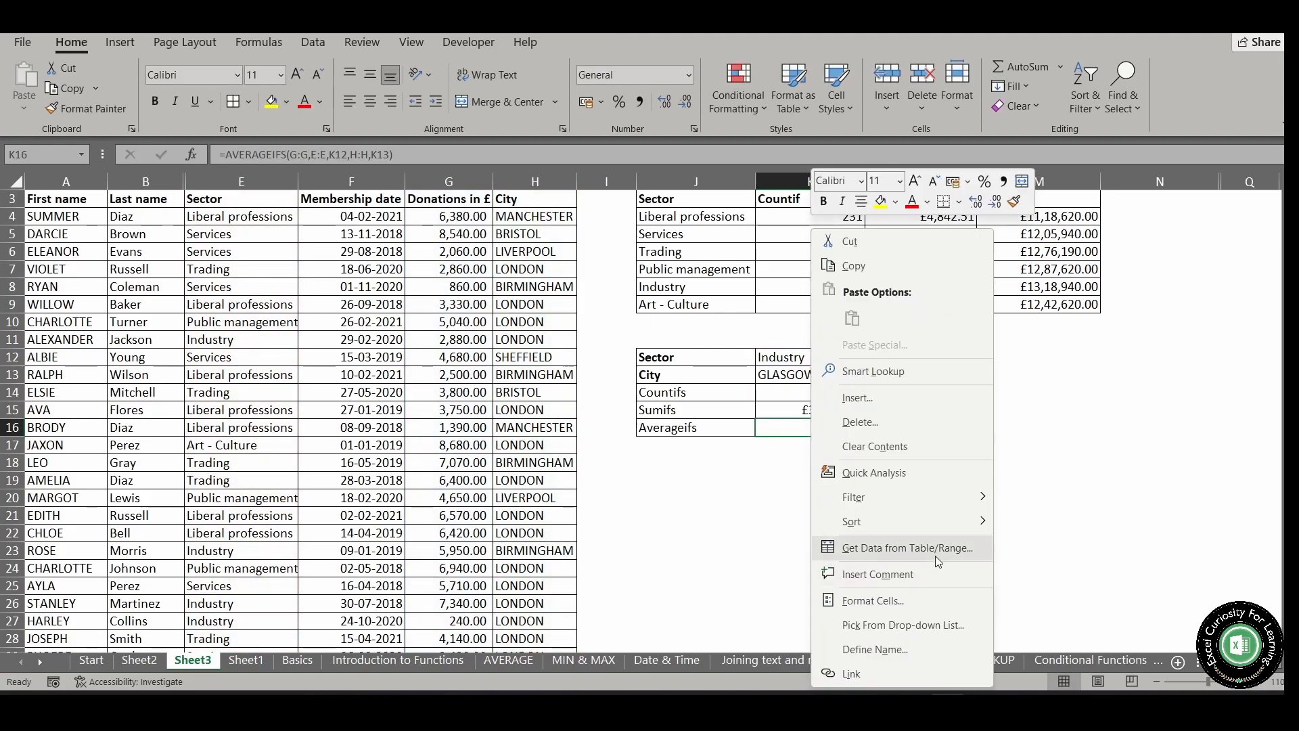
pyautogui.click(872, 601)
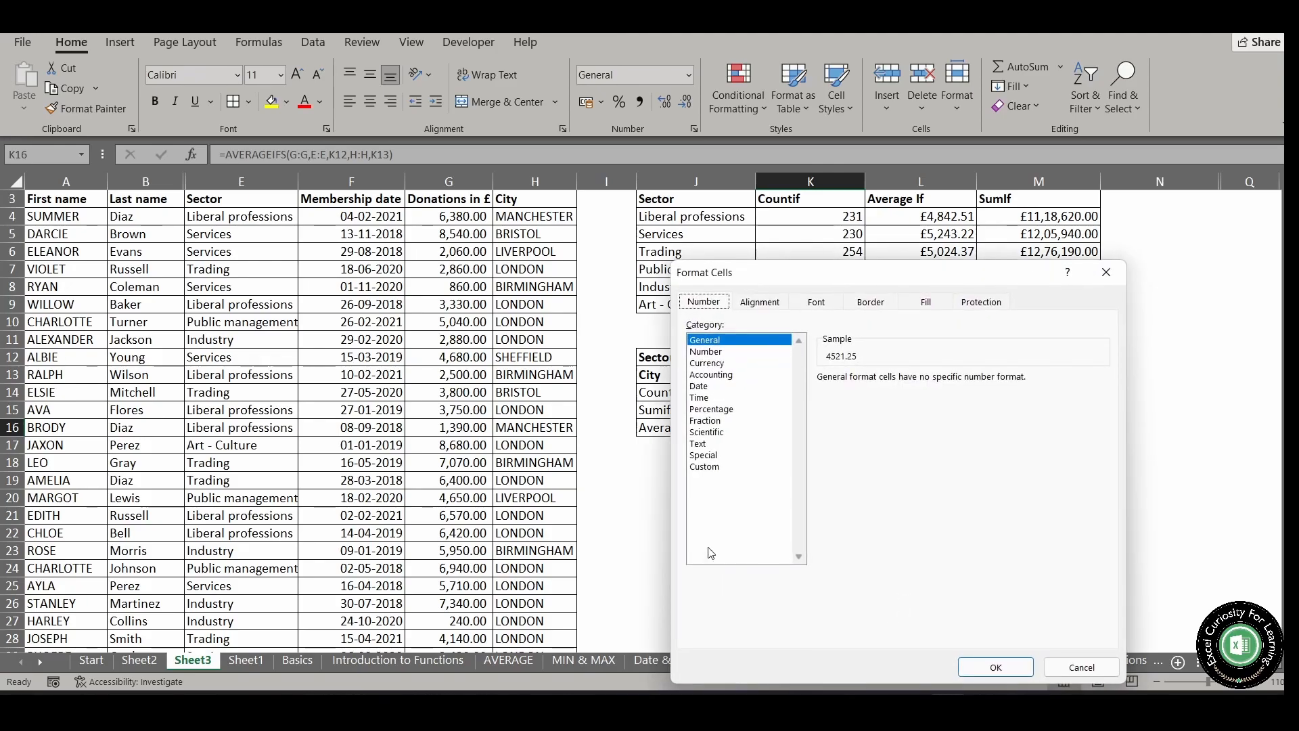
pyautogui.click(718, 364)
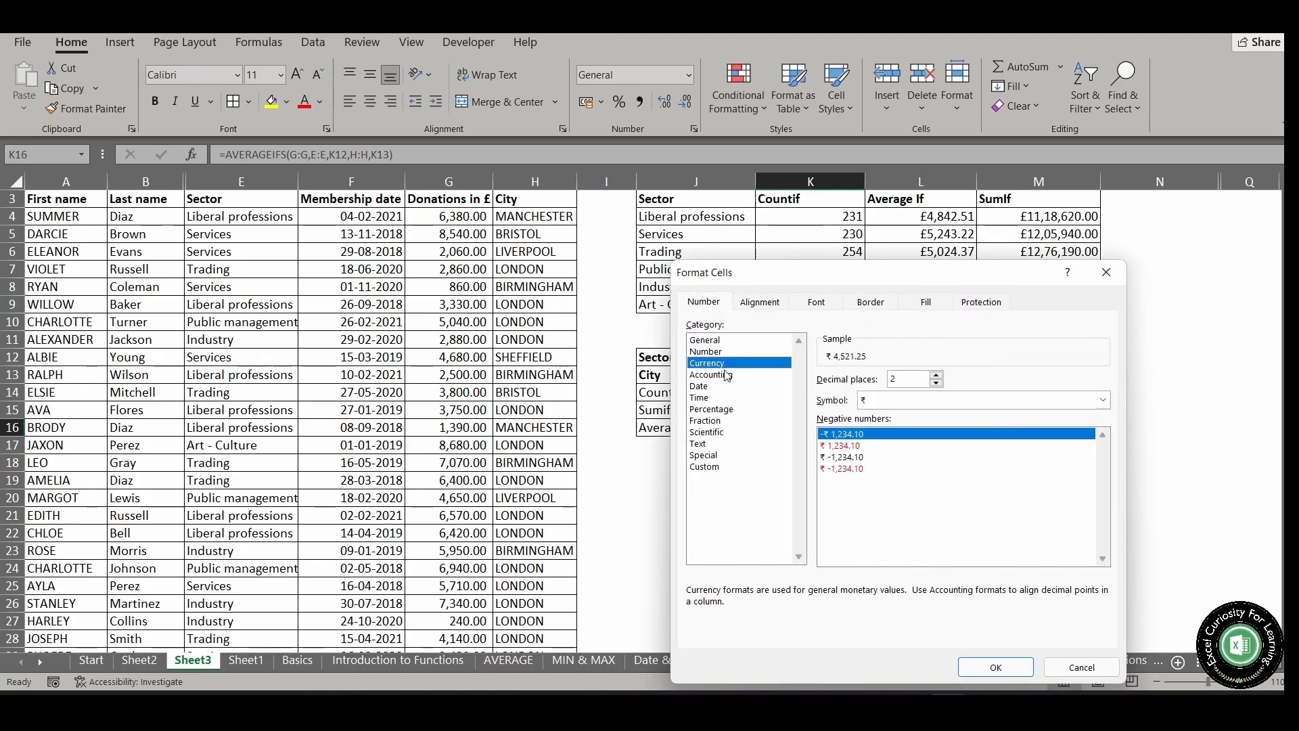
pyautogui.click(980, 401)
pyautogui.scroll(-4, 1002, 528)
pyautogui.scroll(-6, 1009, 567)
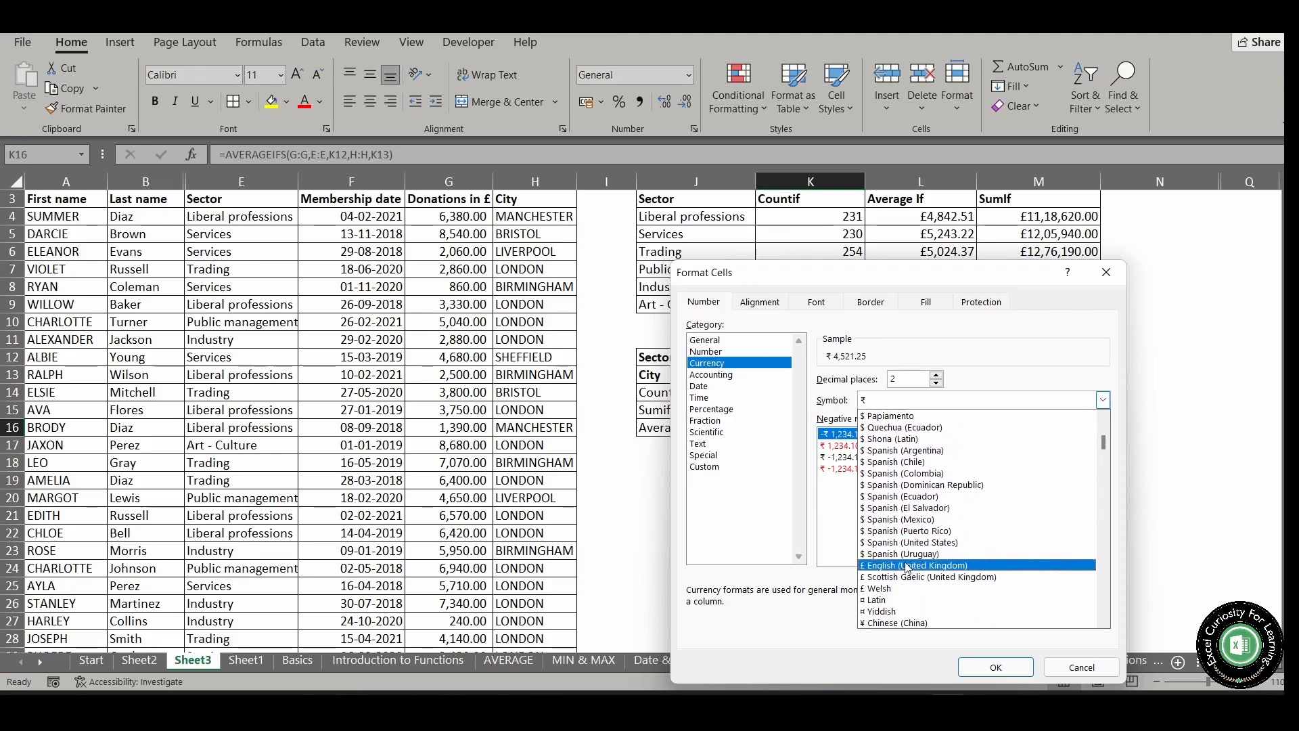
pyautogui.click(932, 565)
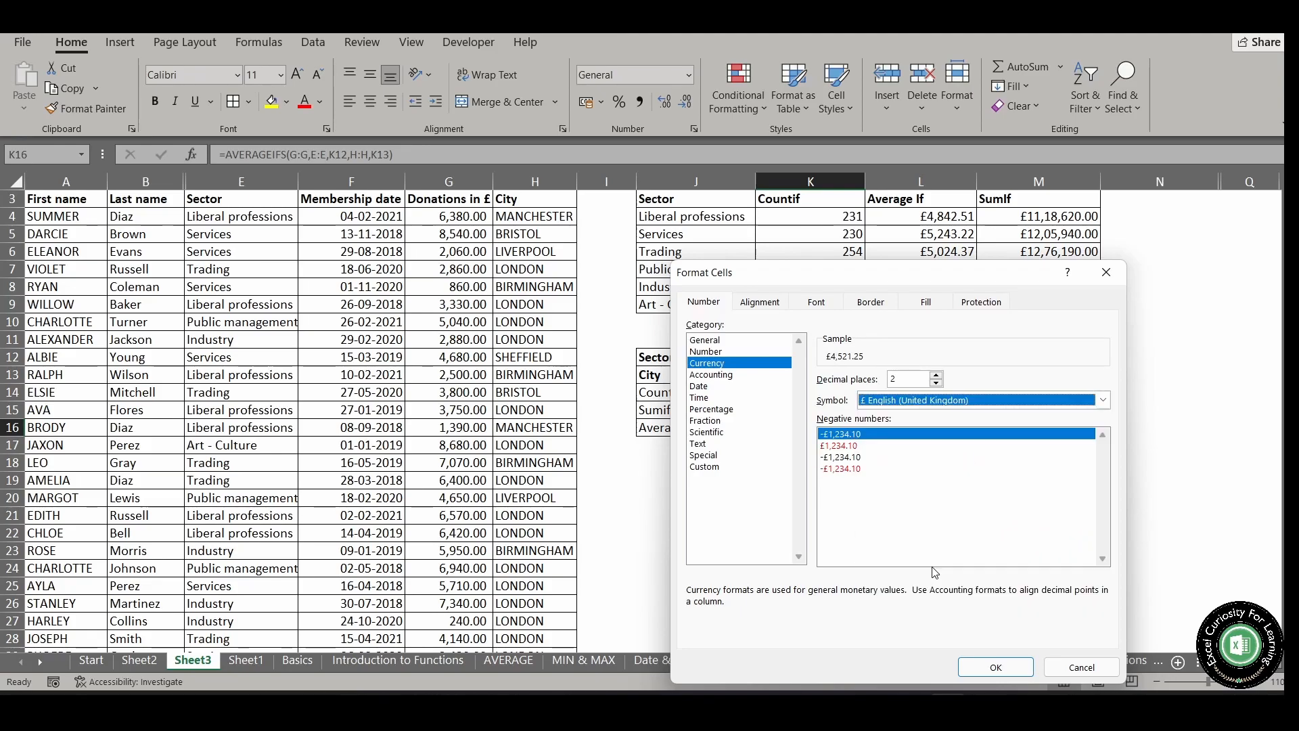
pyautogui.click(1022, 667)
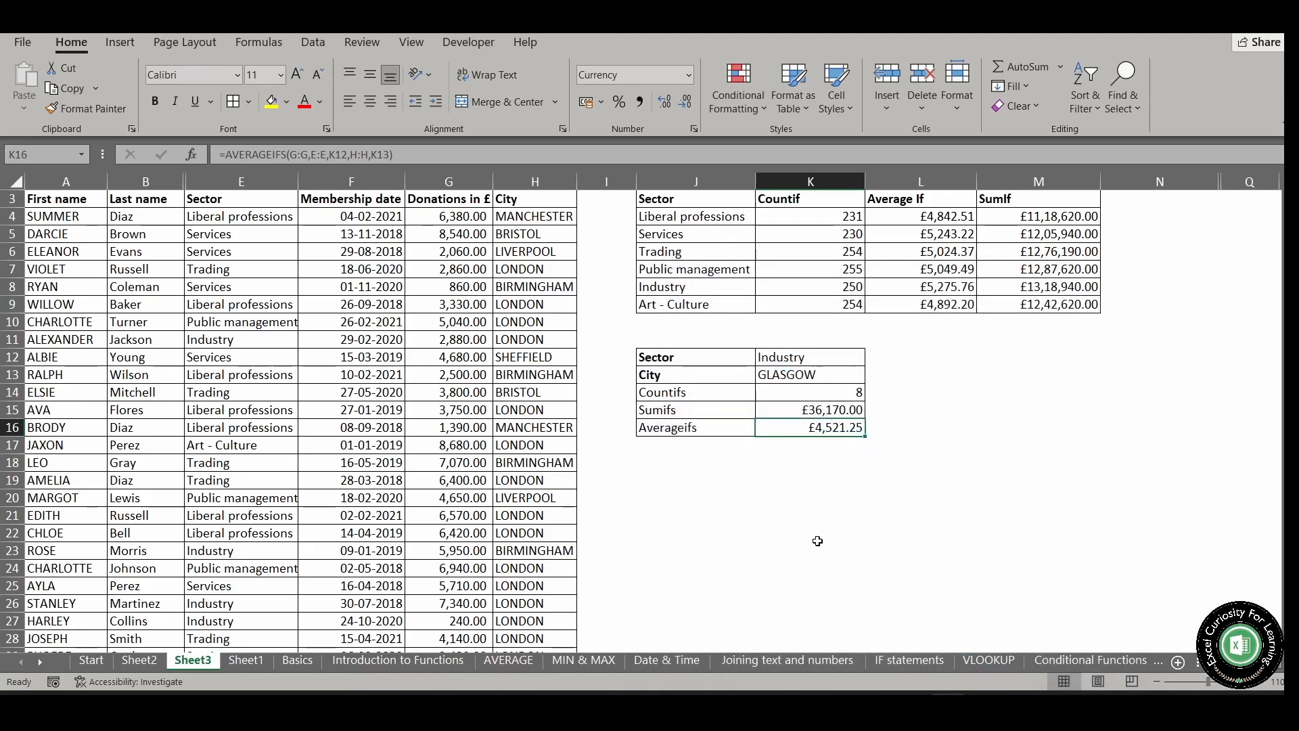
pyautogui.click(820, 533)
# Choose Trading as the sector in K12 and LIVERPOOL as the city in K13 to test the formulas
pyautogui.click(840, 425)
pyautogui.click(849, 361)
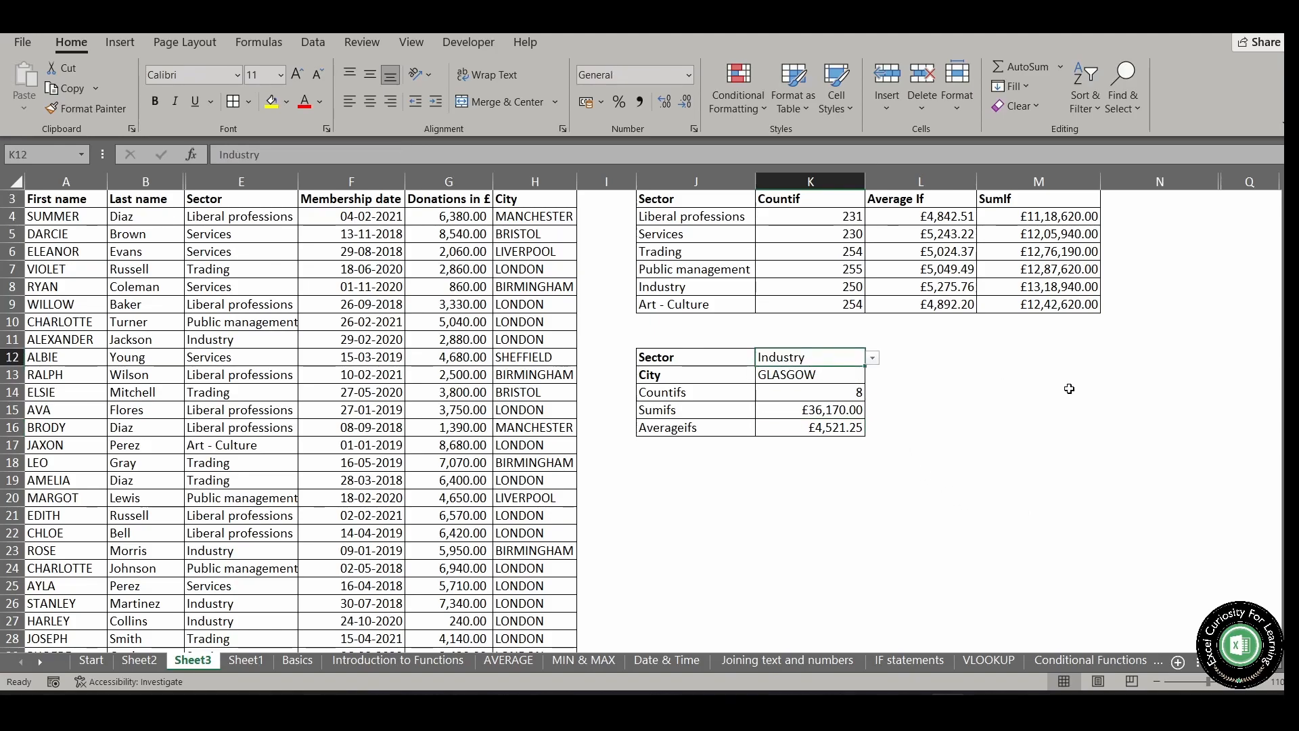
pyautogui.click(872, 358)
pyautogui.click(785, 401)
pyautogui.click(839, 378)
pyautogui.click(872, 375)
pyautogui.click(846, 415)
pyautogui.click(875, 443)
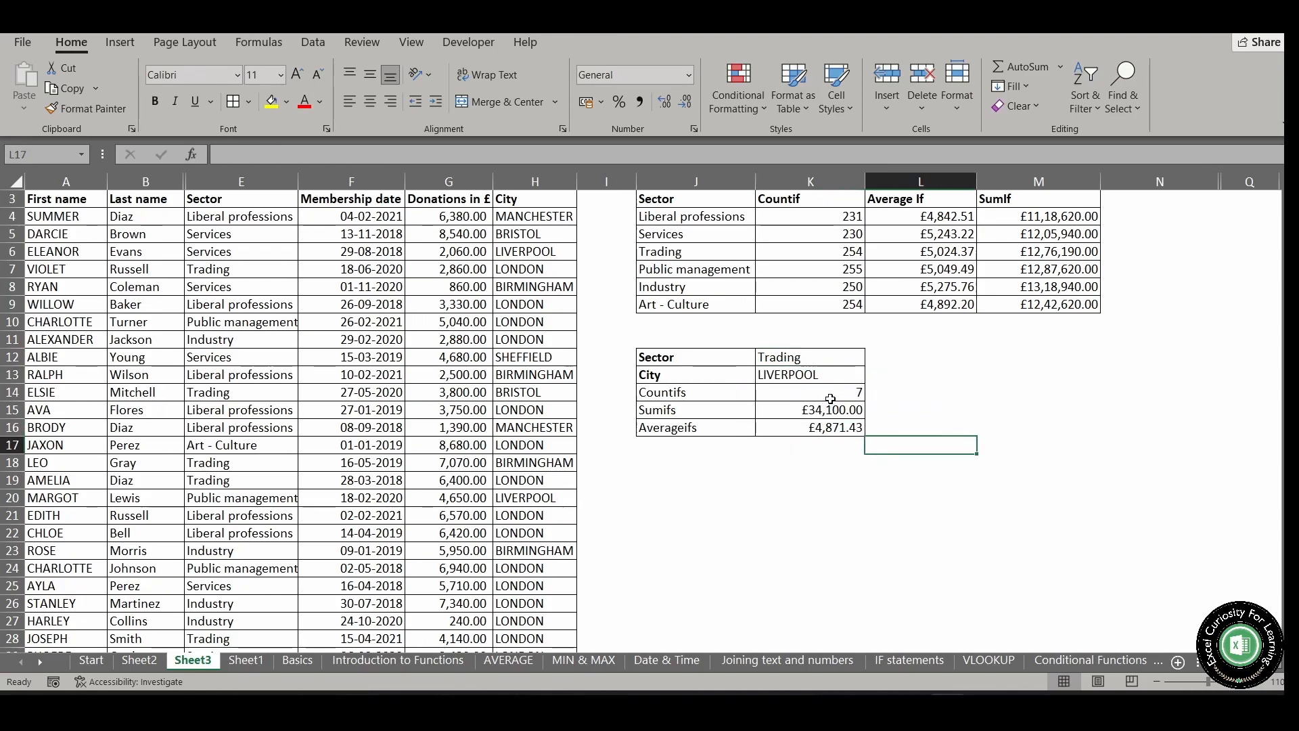
pyautogui.moveTo(830, 399); pyautogui.dragTo(832, 427)
pyautogui.click(982, 398)
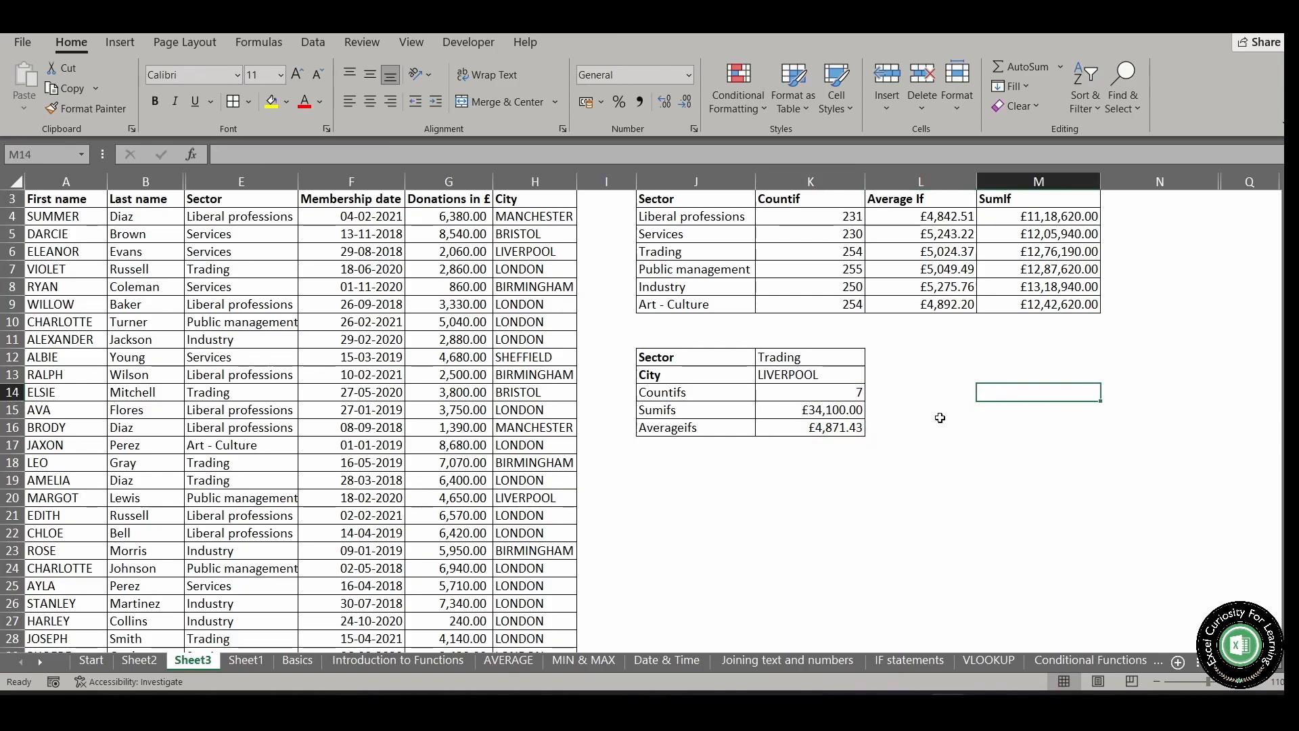
# Extend the SUMIFS formula in K15 with the Donations column G:G as third criteria range, using the criterion ">1000"
pyautogui.click(856, 412)
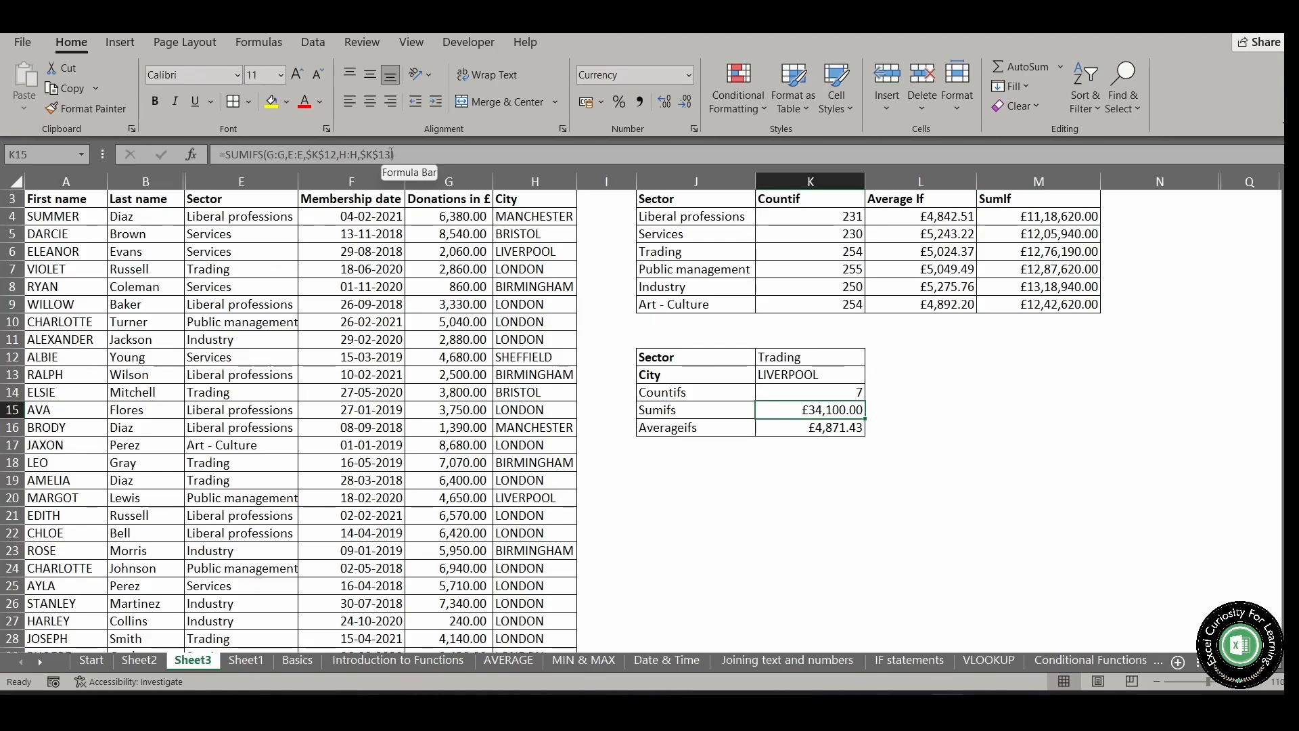
pyautogui.click(392, 155)
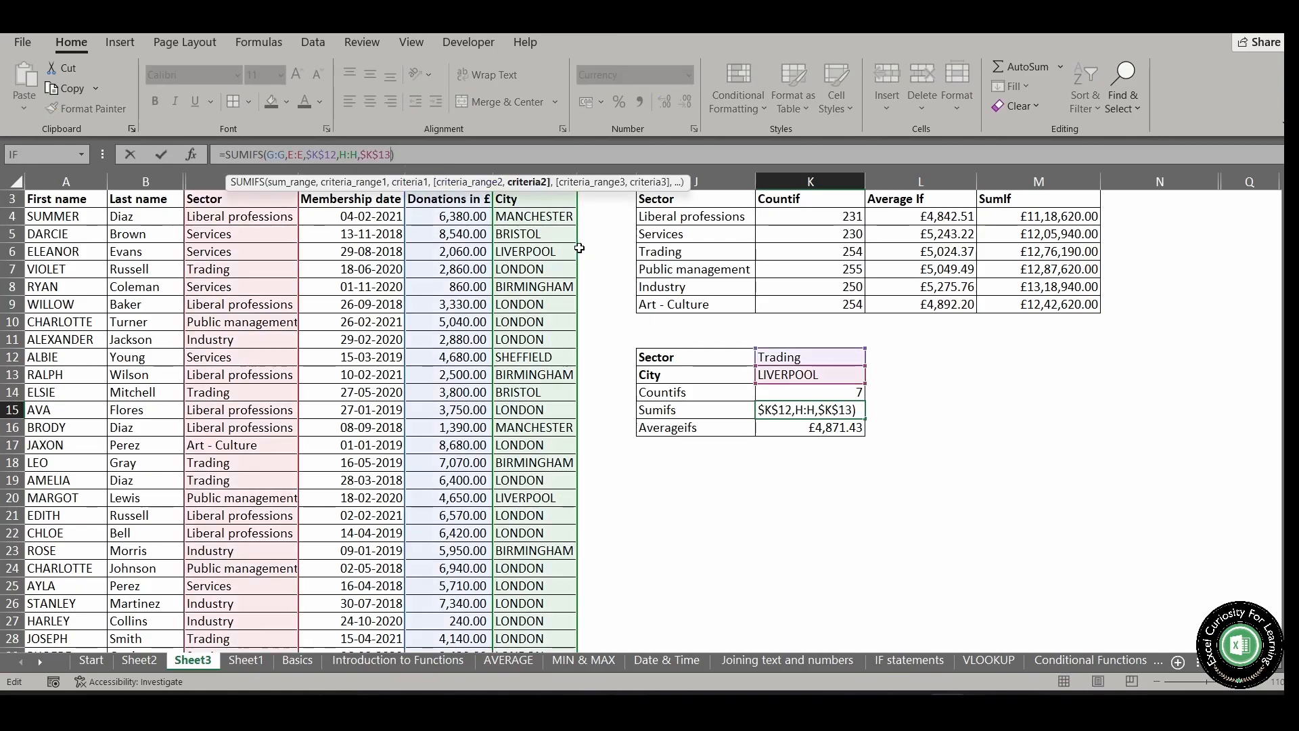
pyautogui.write(',')
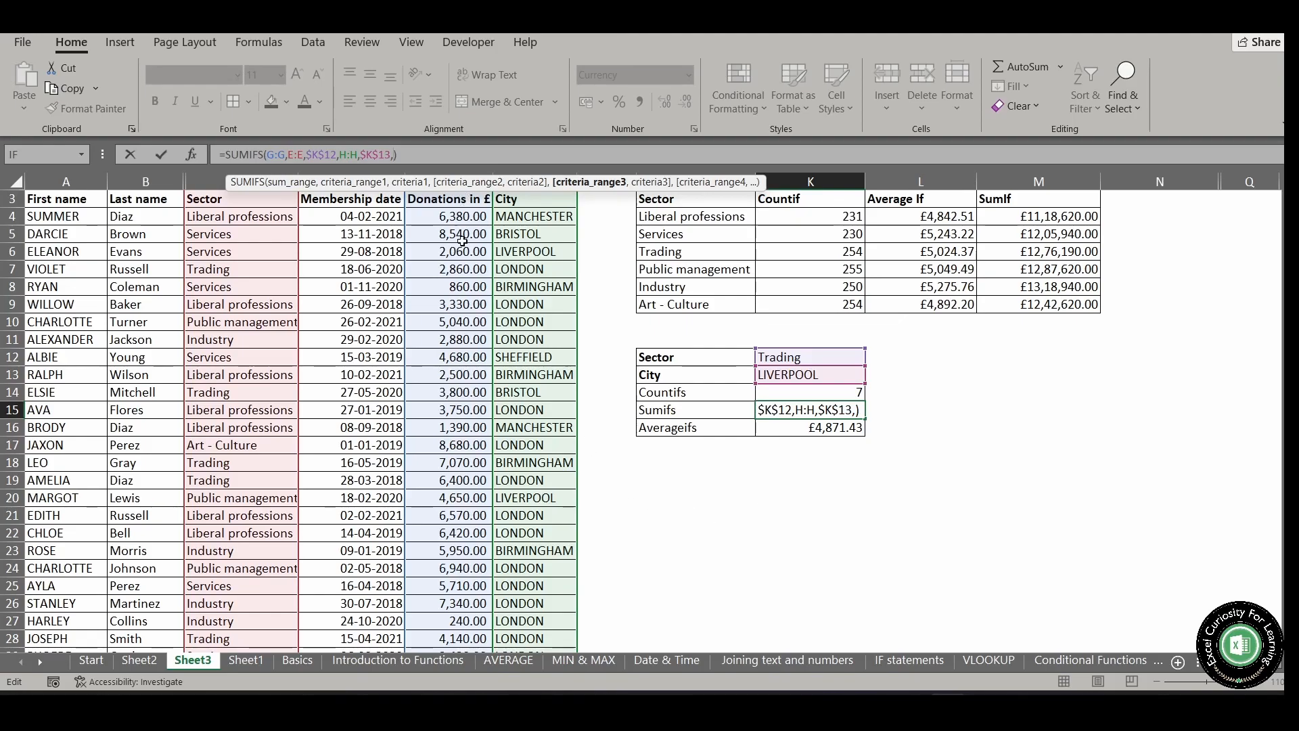
pyautogui.click(453, 201)
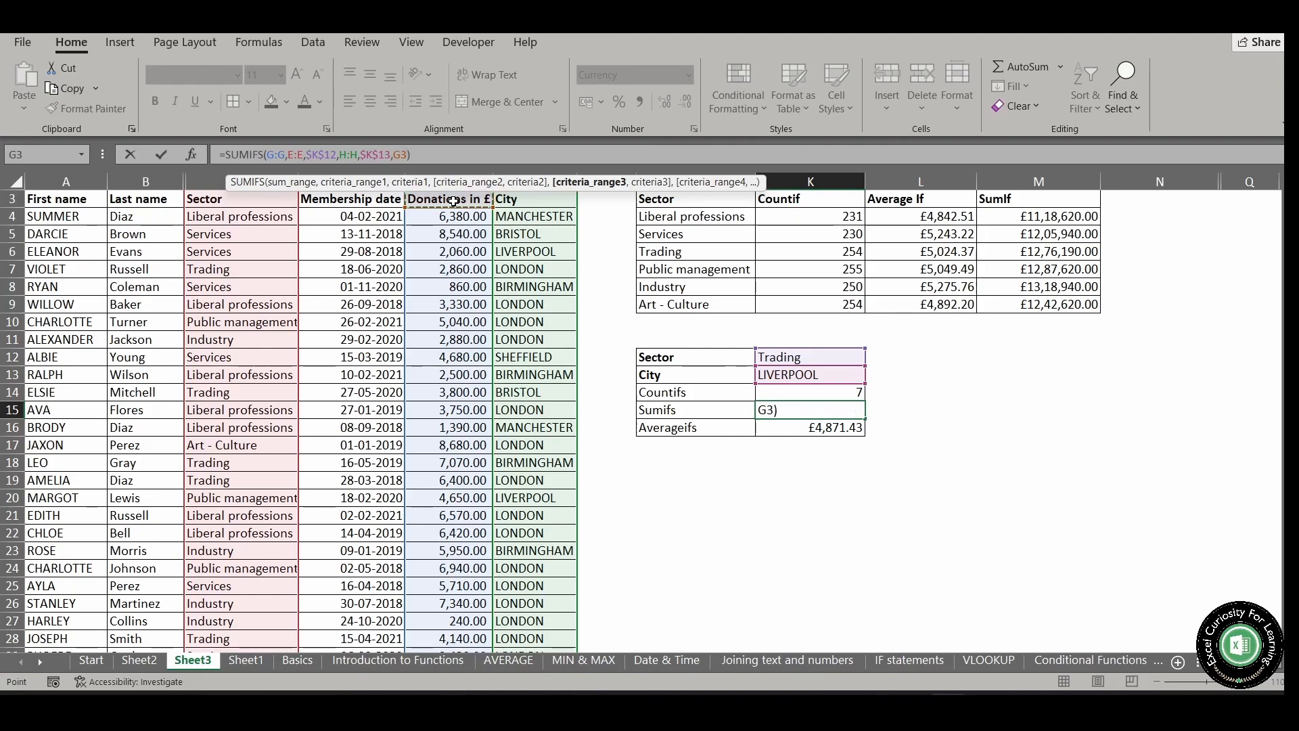
pyautogui.hotkey('ctrl', 'space')
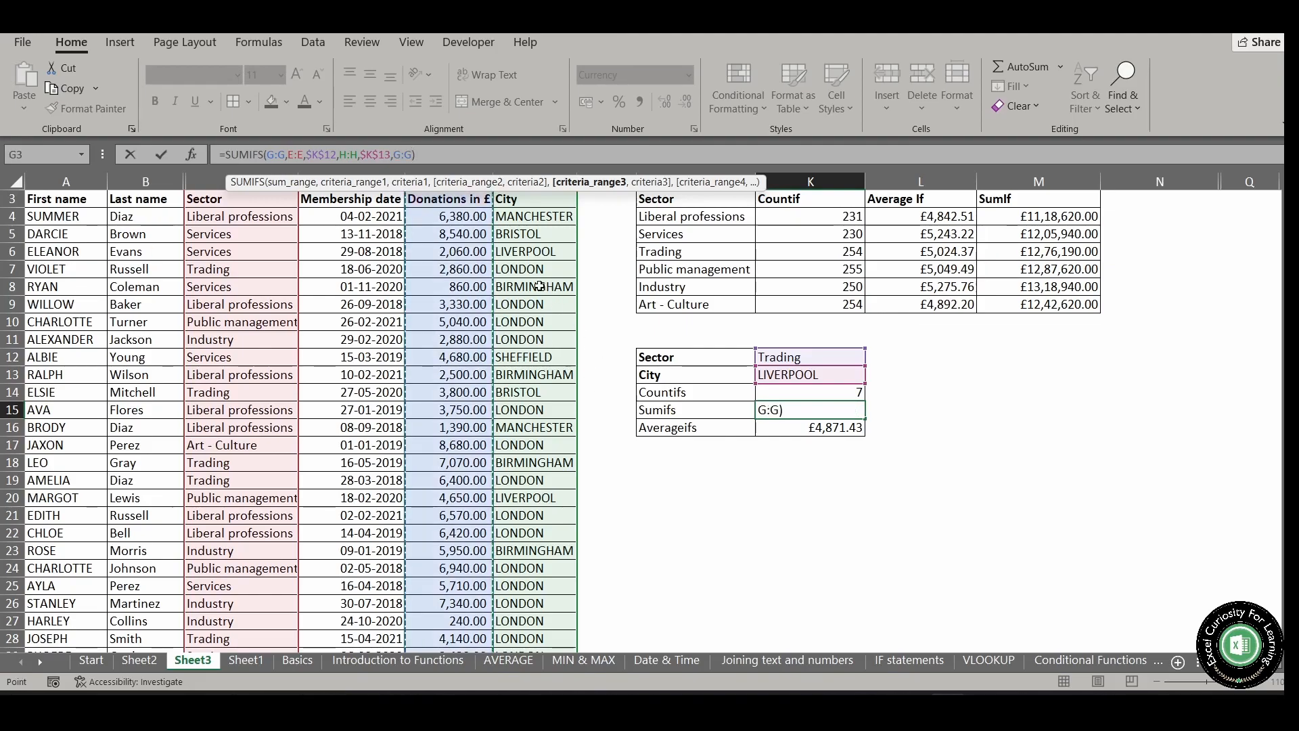
pyautogui.write(',')
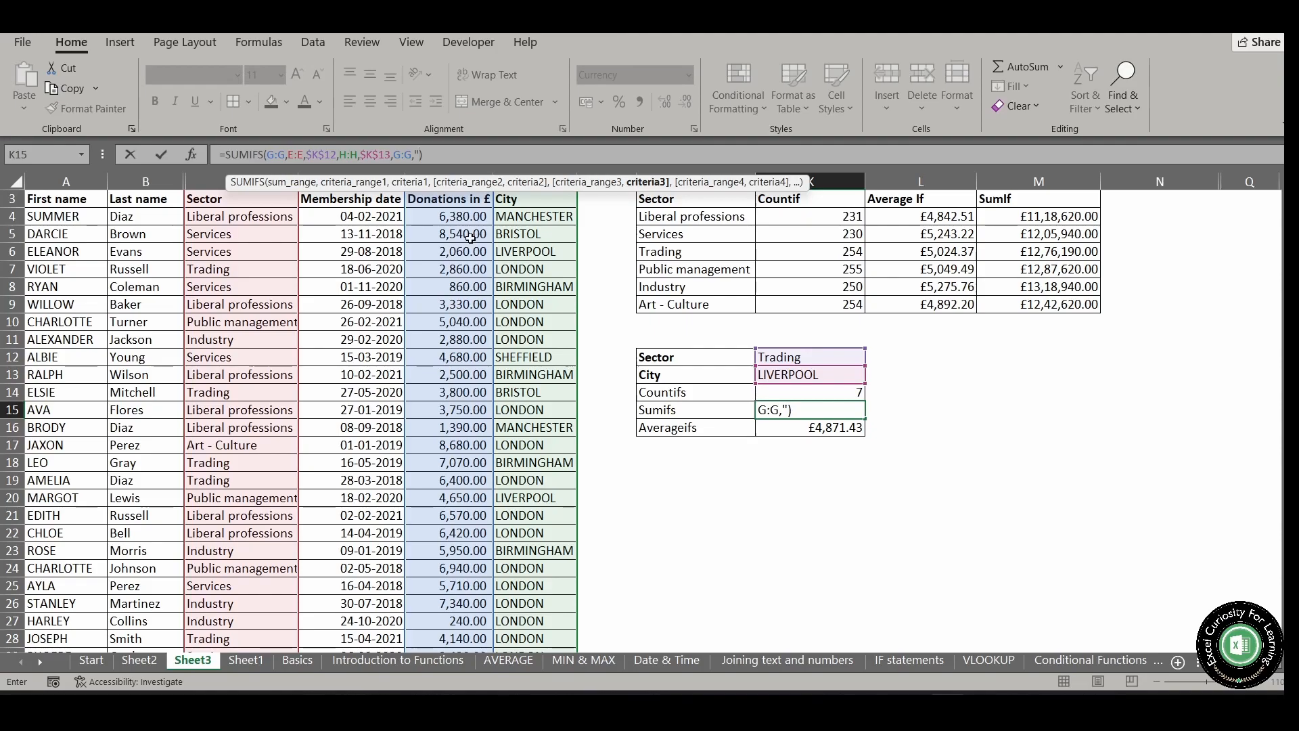
pyautogui.write('">')
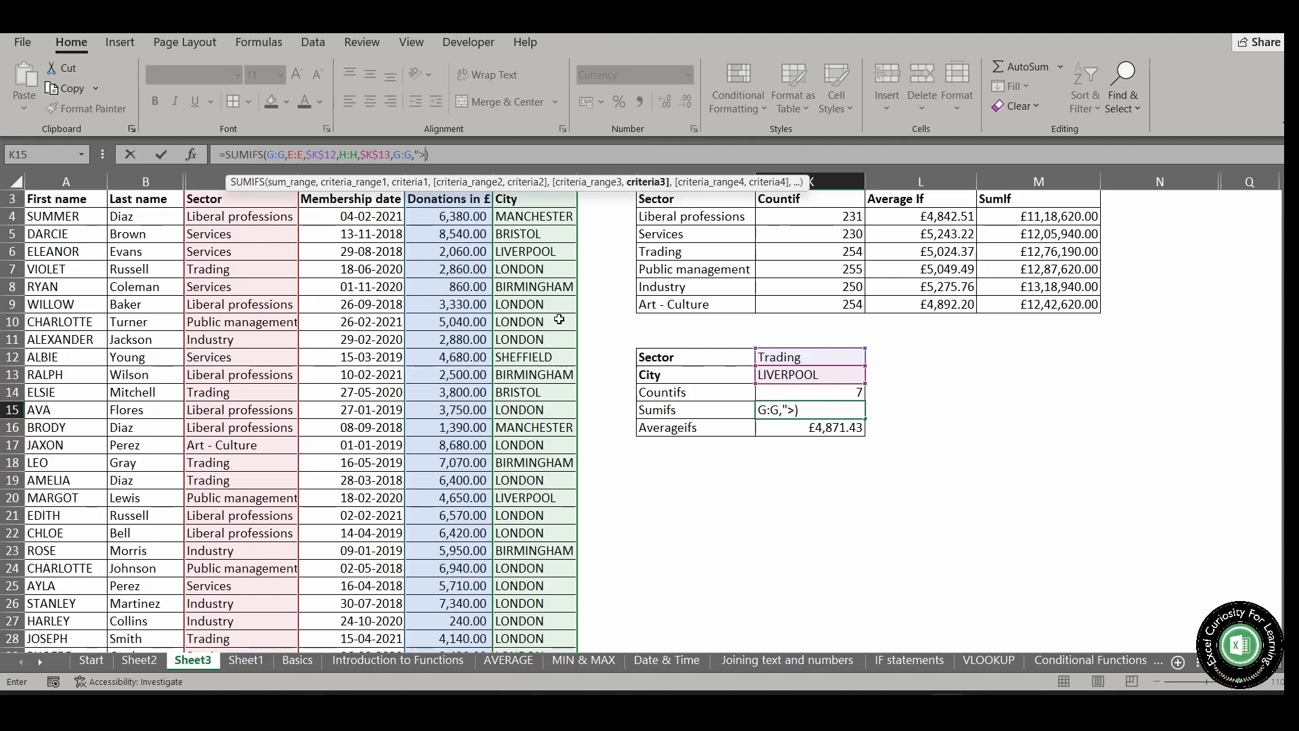
pyautogui.write('1000"')
pyautogui.press('Return')
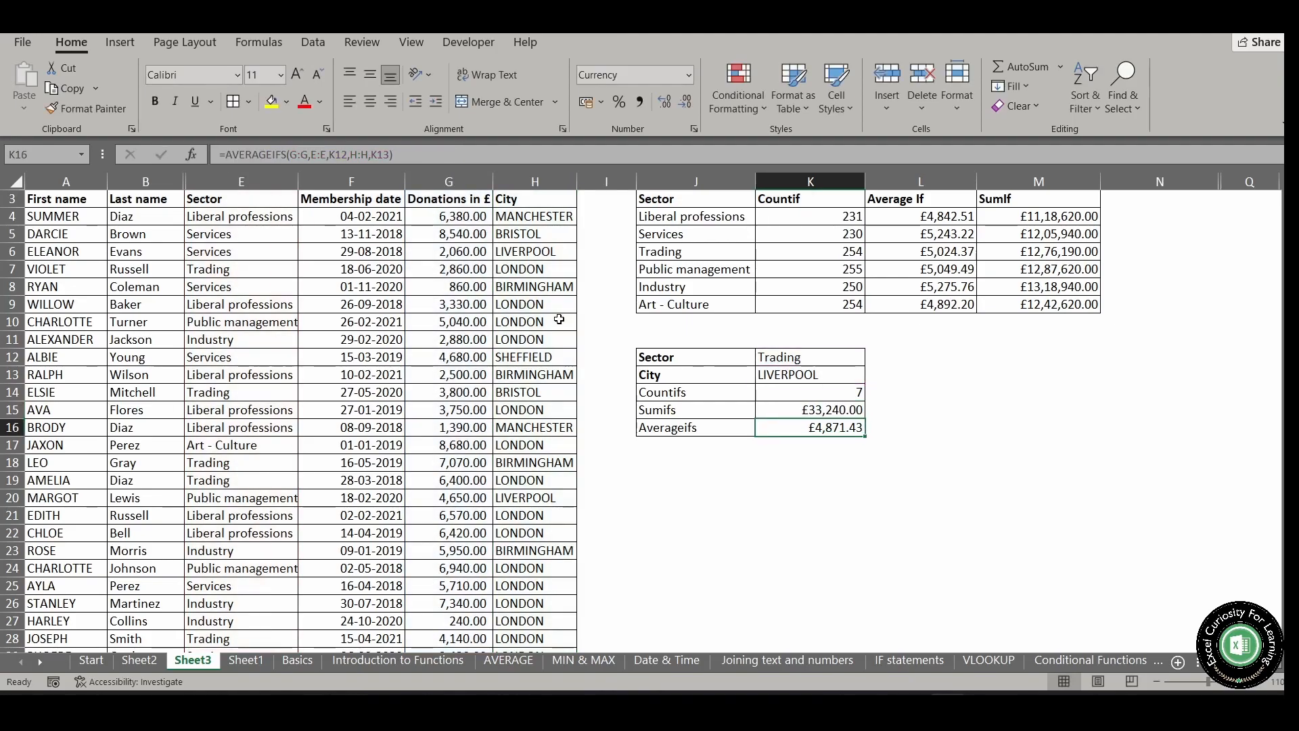
pyautogui.click(851, 414)
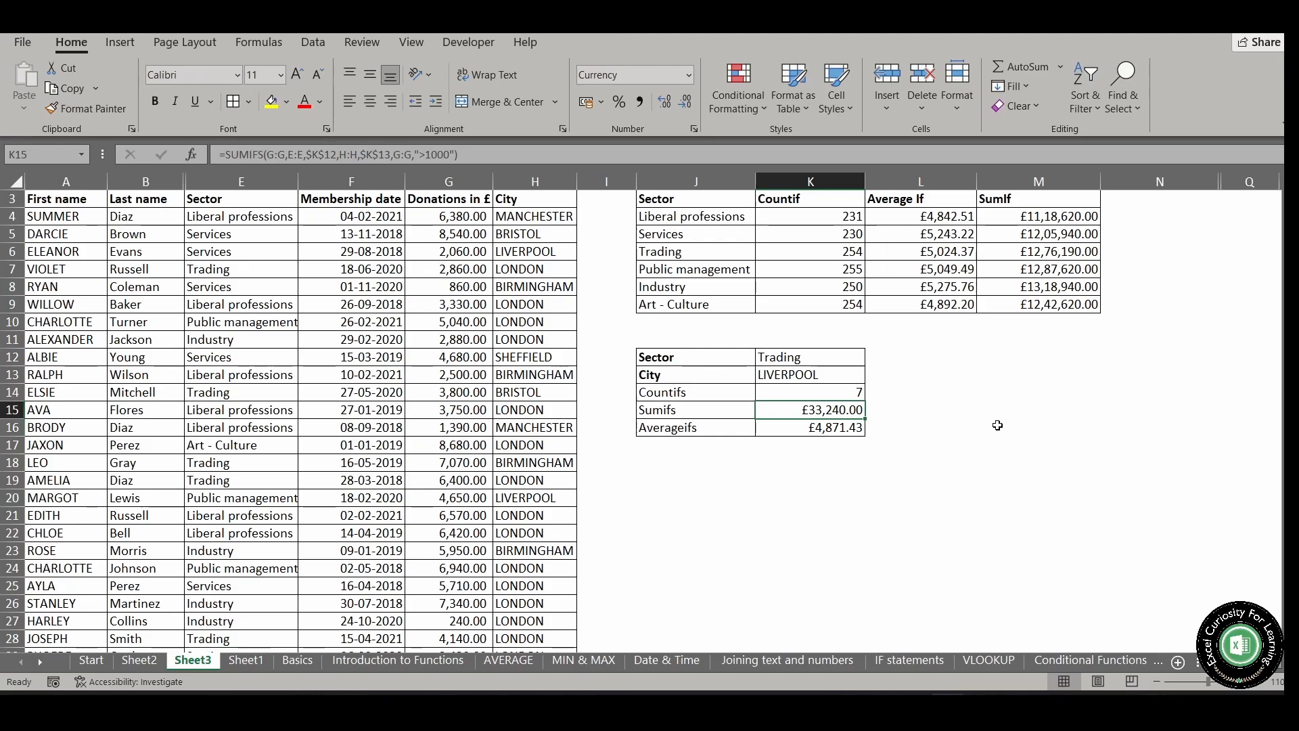
# Extend the AVERAGEIFS formula in K16 with the Donations column G:G as third criteria range, using the criterion ">1000"
pyautogui.click(851, 427)
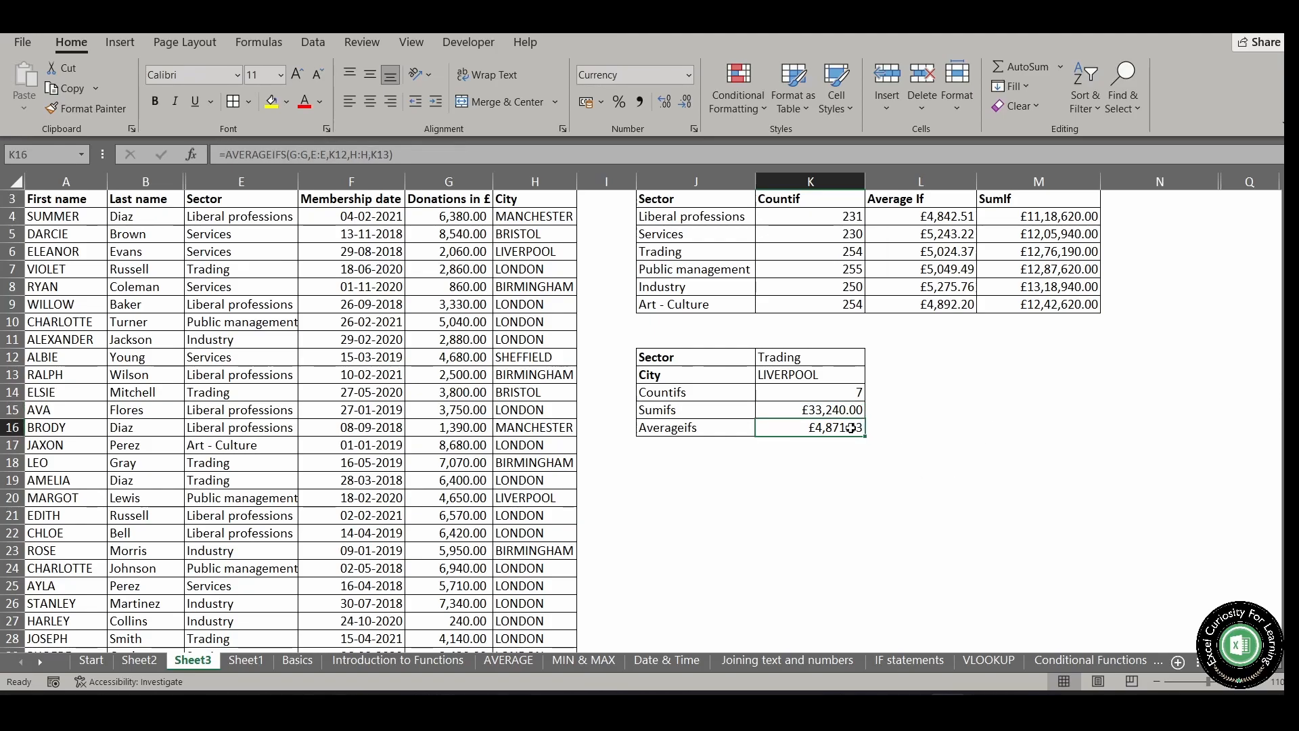
pyautogui.click(403, 155)
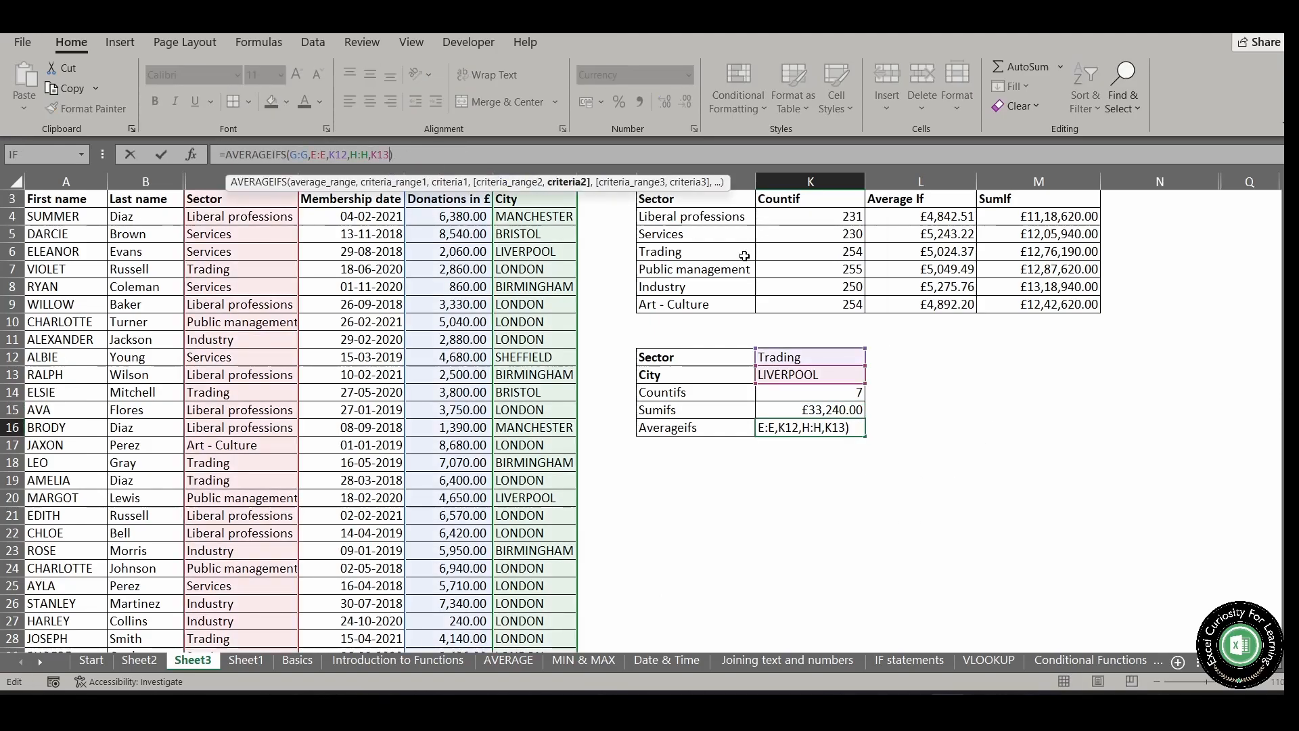
pyautogui.write(',')
pyautogui.click(454, 286)
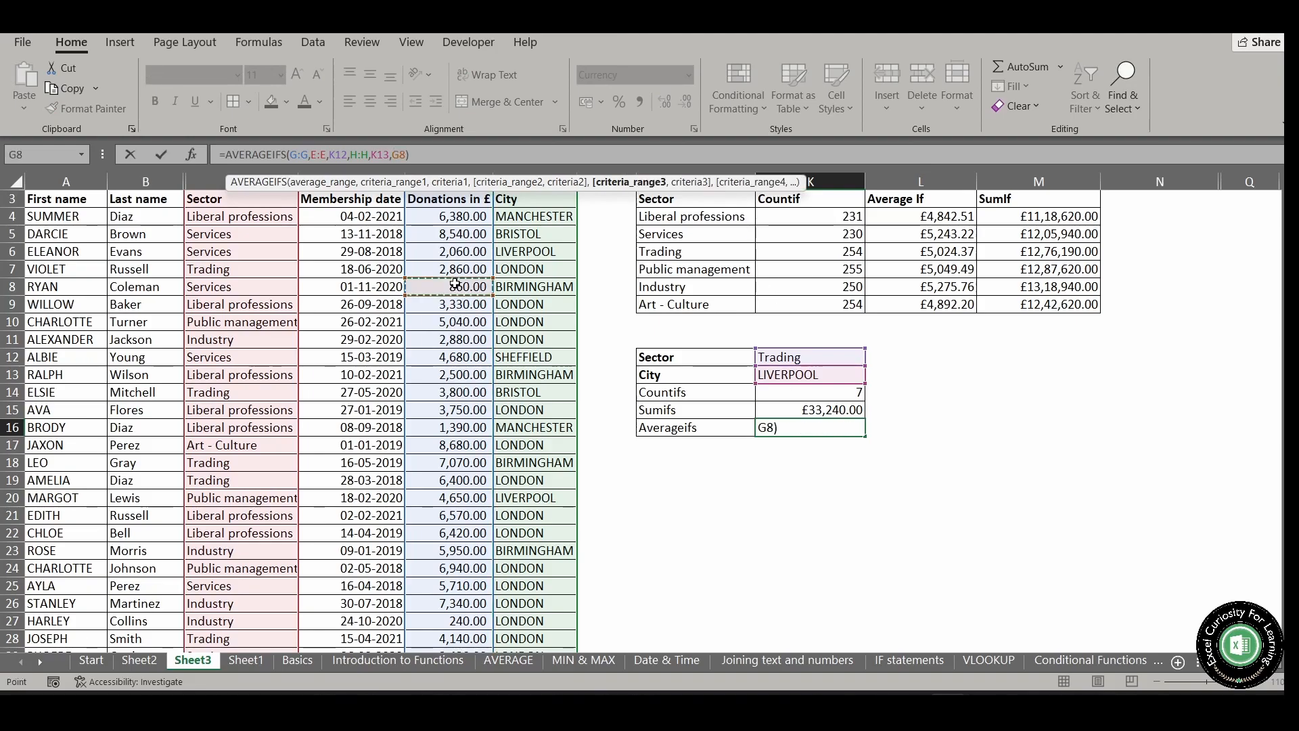
pyautogui.click(462, 203)
pyautogui.hotkey('ctrl', 'space')
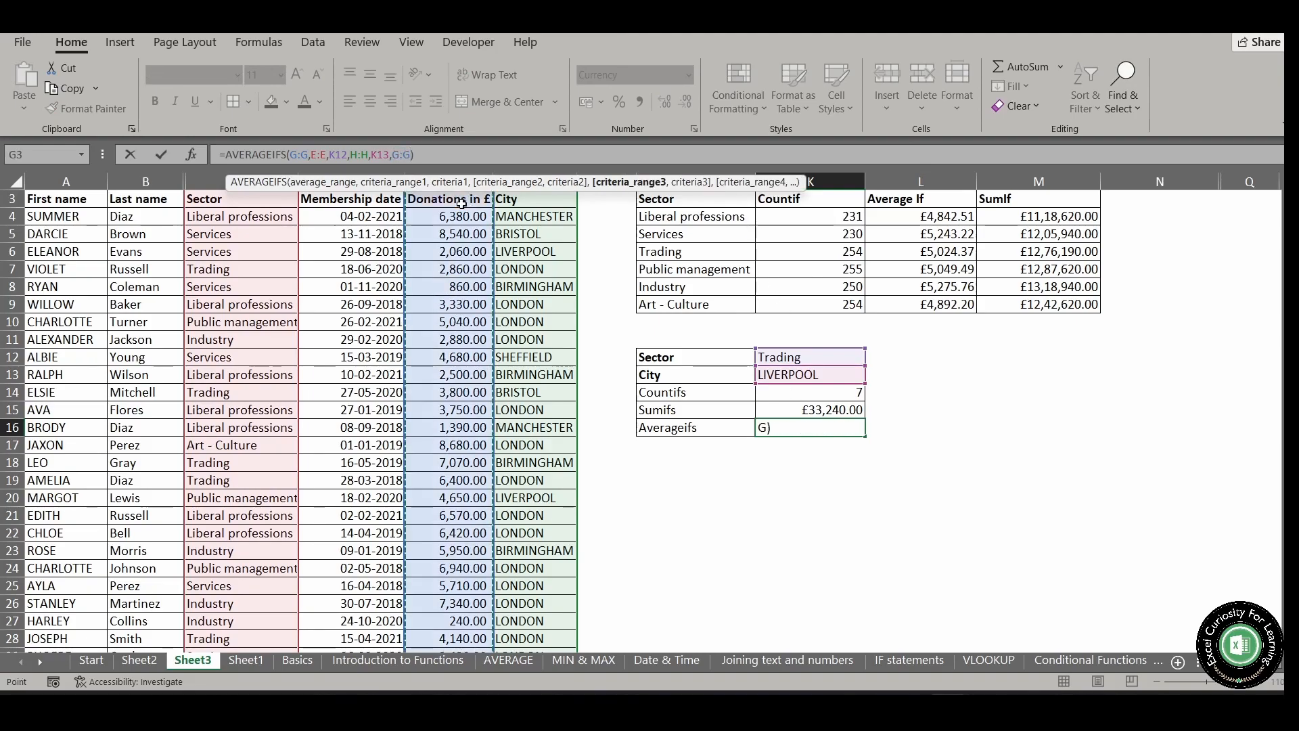
pyautogui.write(',')
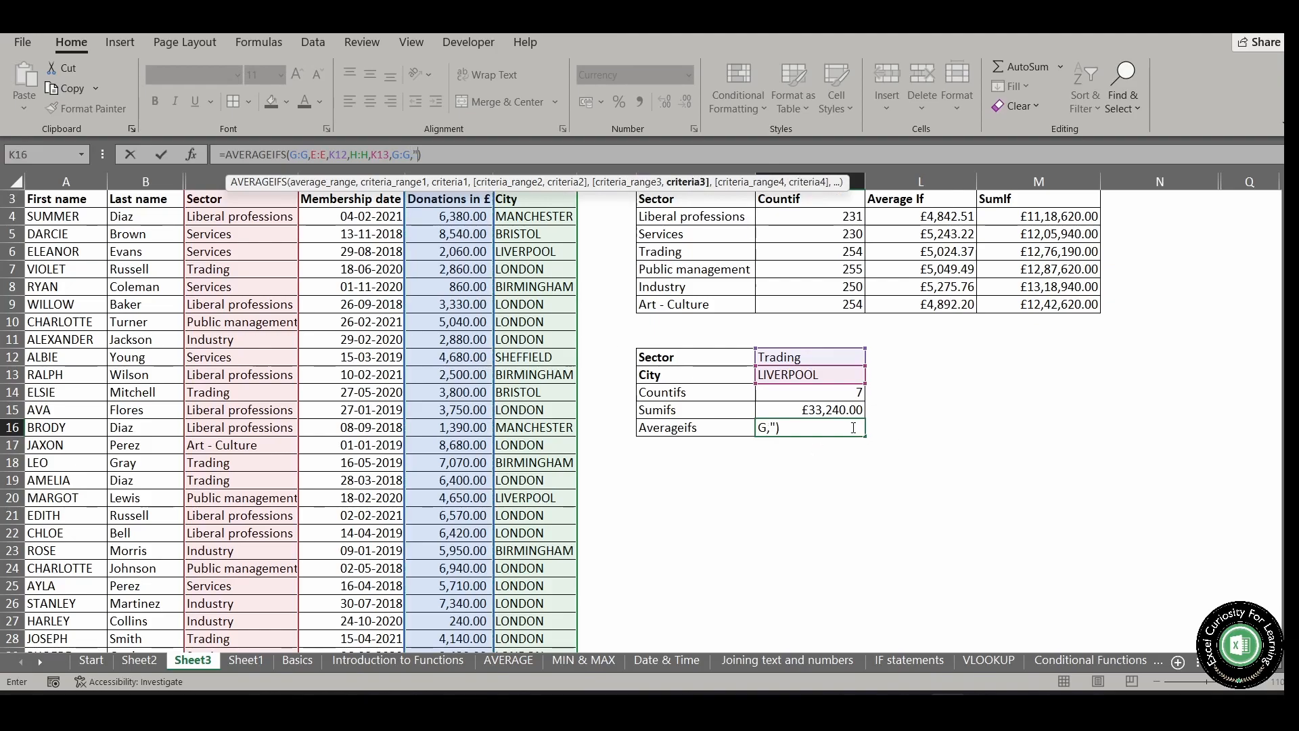
pyautogui.write('">1000')
pyautogui.press('Return')
pyautogui.click(818, 532)
# Change the sector in K12 to Art - Culture
pyautogui.click(833, 358)
pyautogui.hotkey('alt', 'Down')
pyautogui.press('Down')
pyautogui.press('Down')
pyautogui.press('Down')
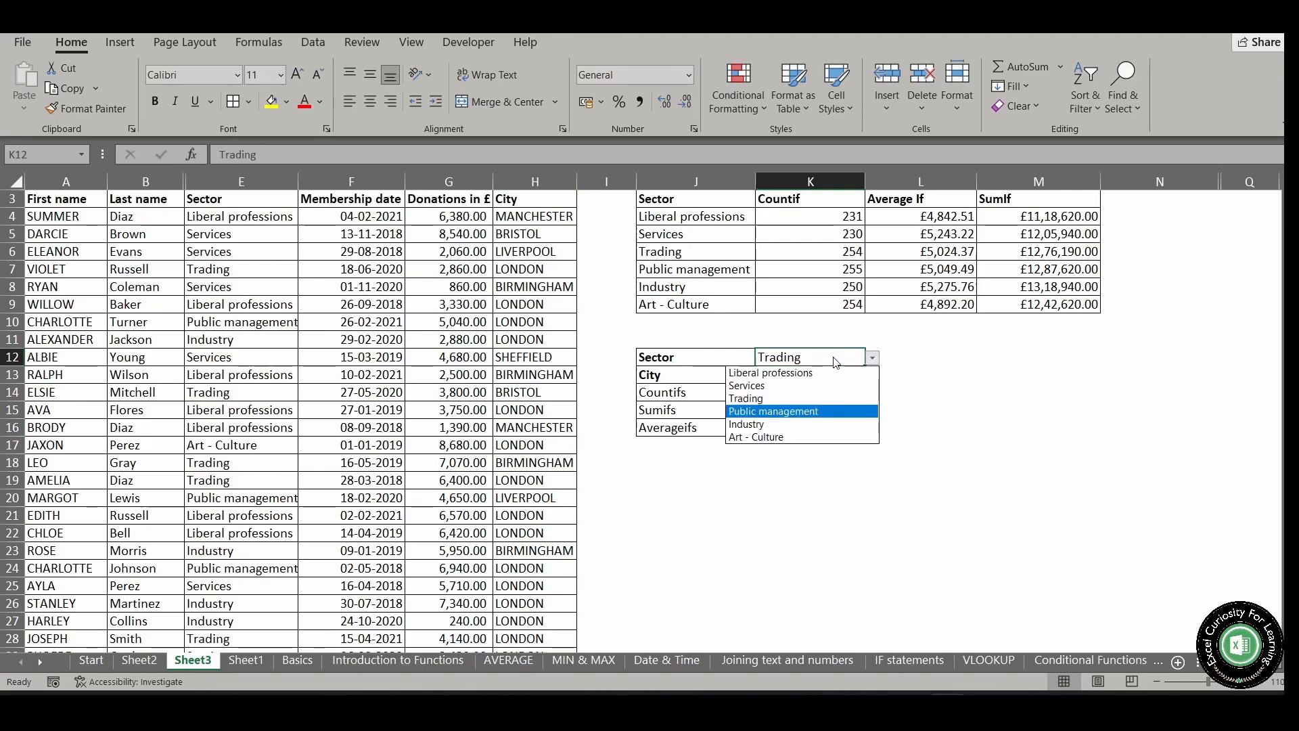
pyautogui.press('Return')
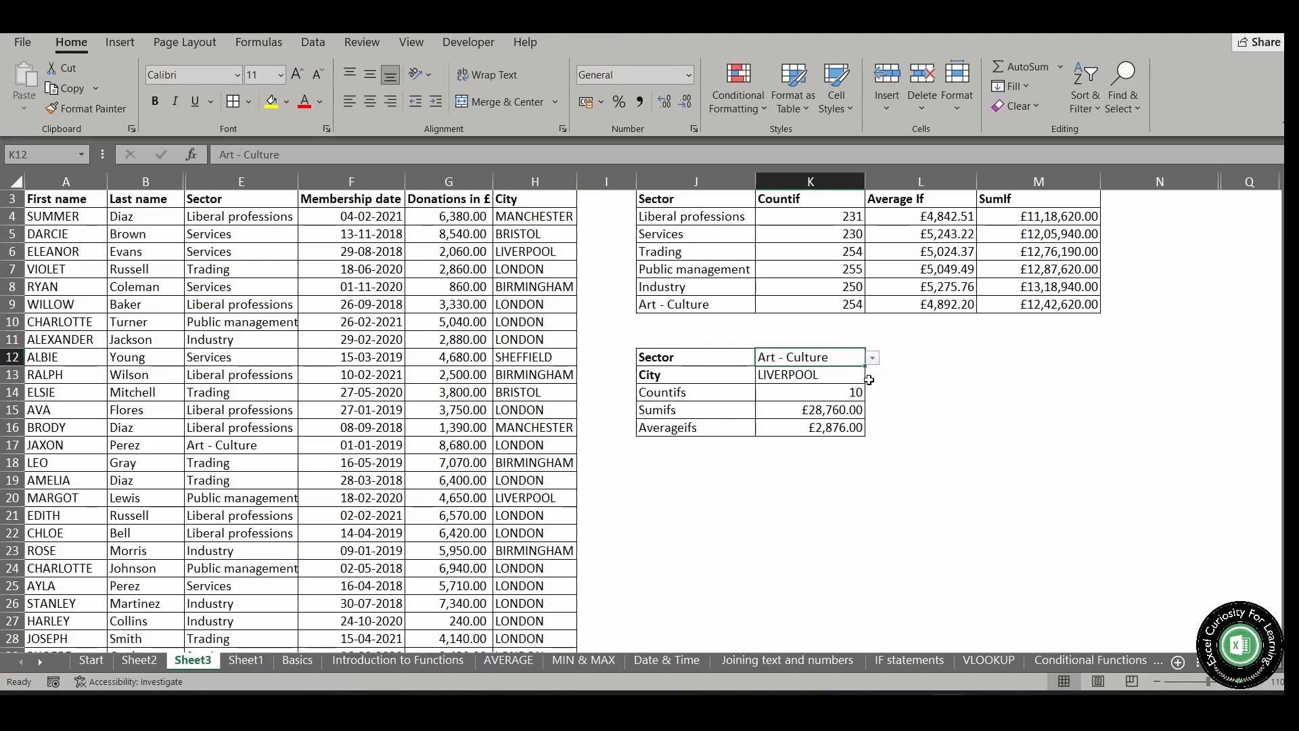
# Remove the G:G,">1000" criterion from the SUMIFS formula in K15 and enter the formula
pyautogui.click(831, 418)
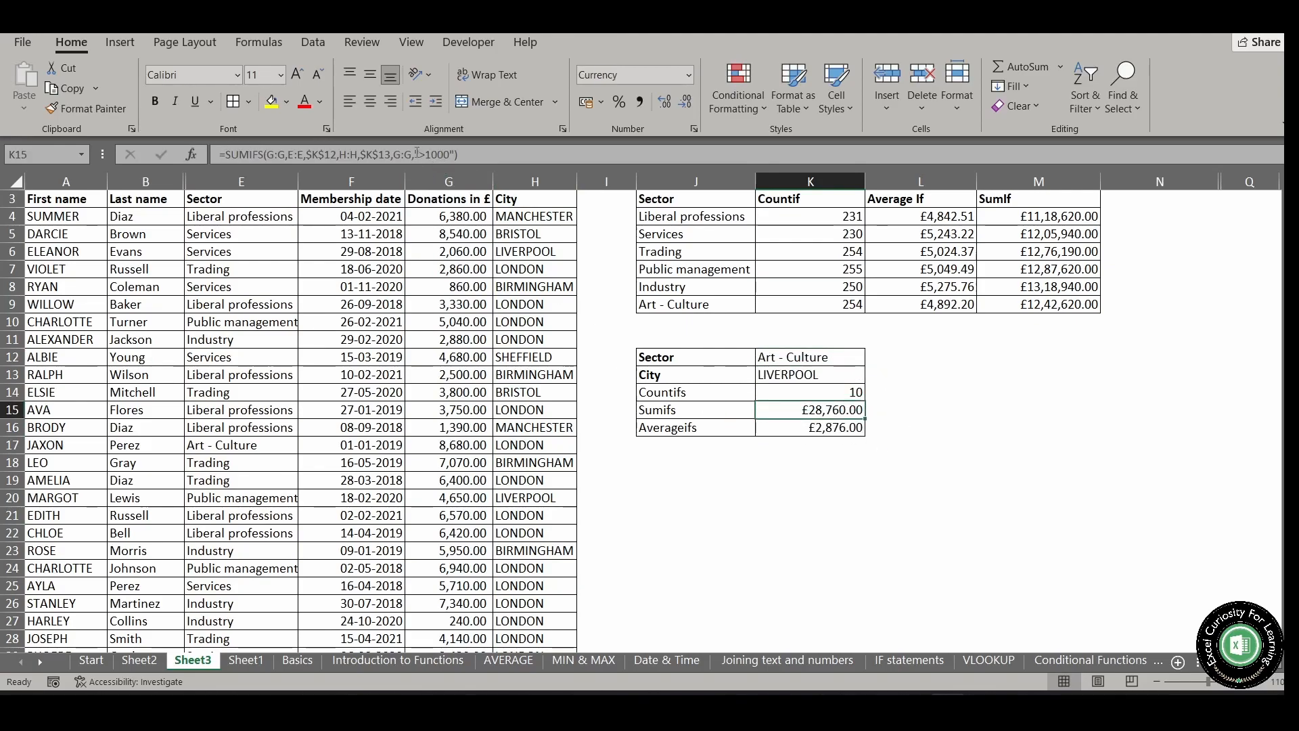
pyautogui.moveTo(392, 154); pyautogui.dragTo(456, 154)
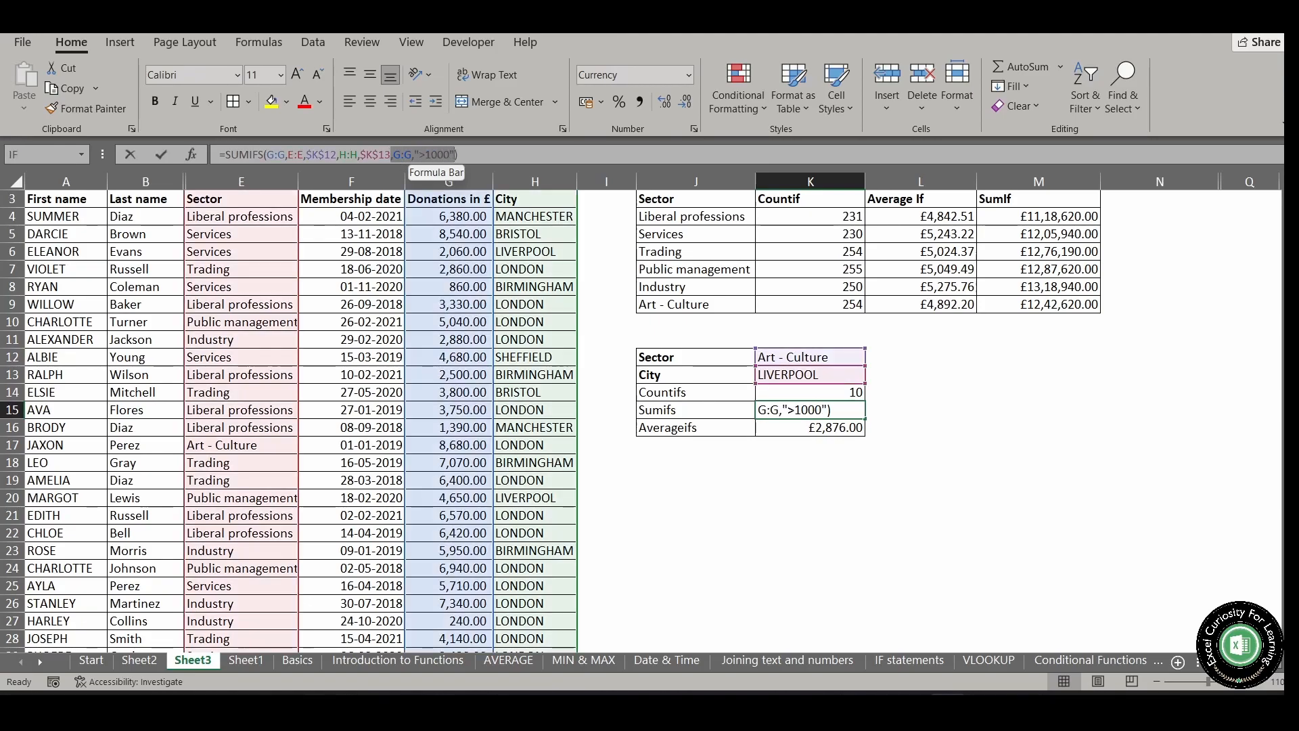
pyautogui.press('BackSpace')
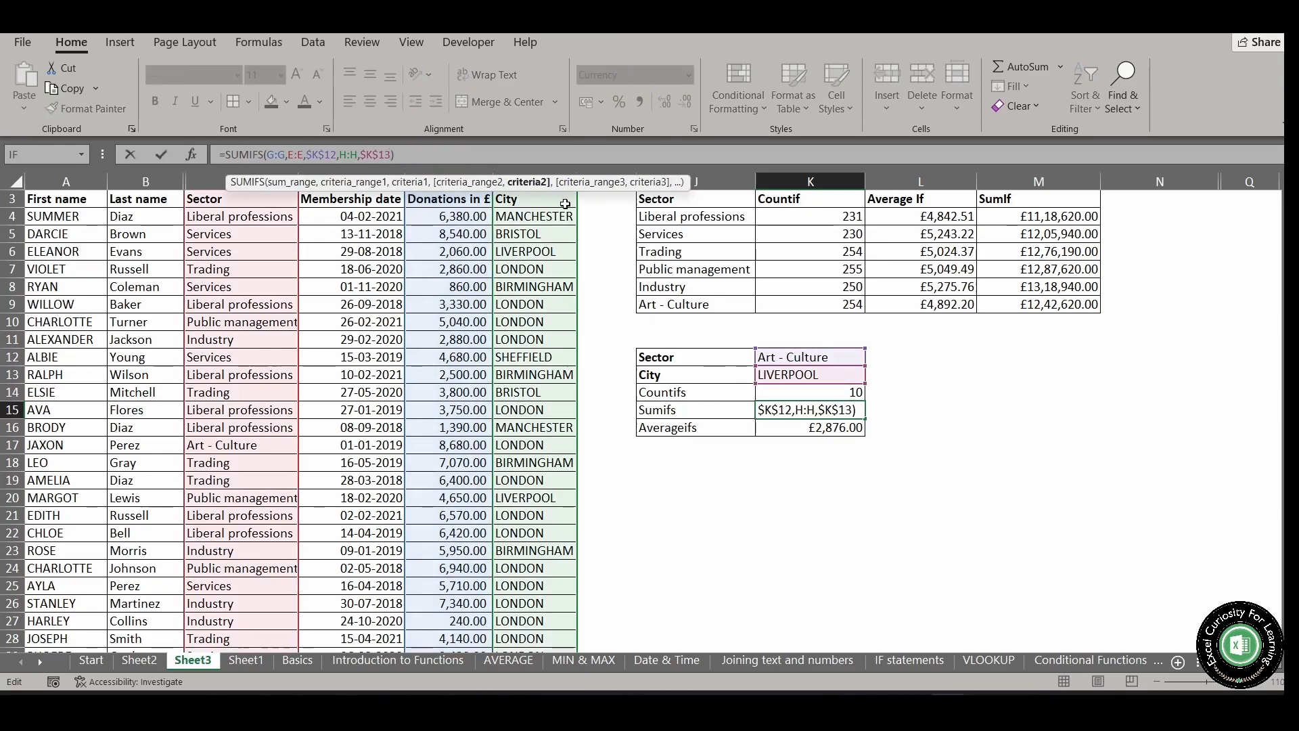
pyautogui.press('Return')
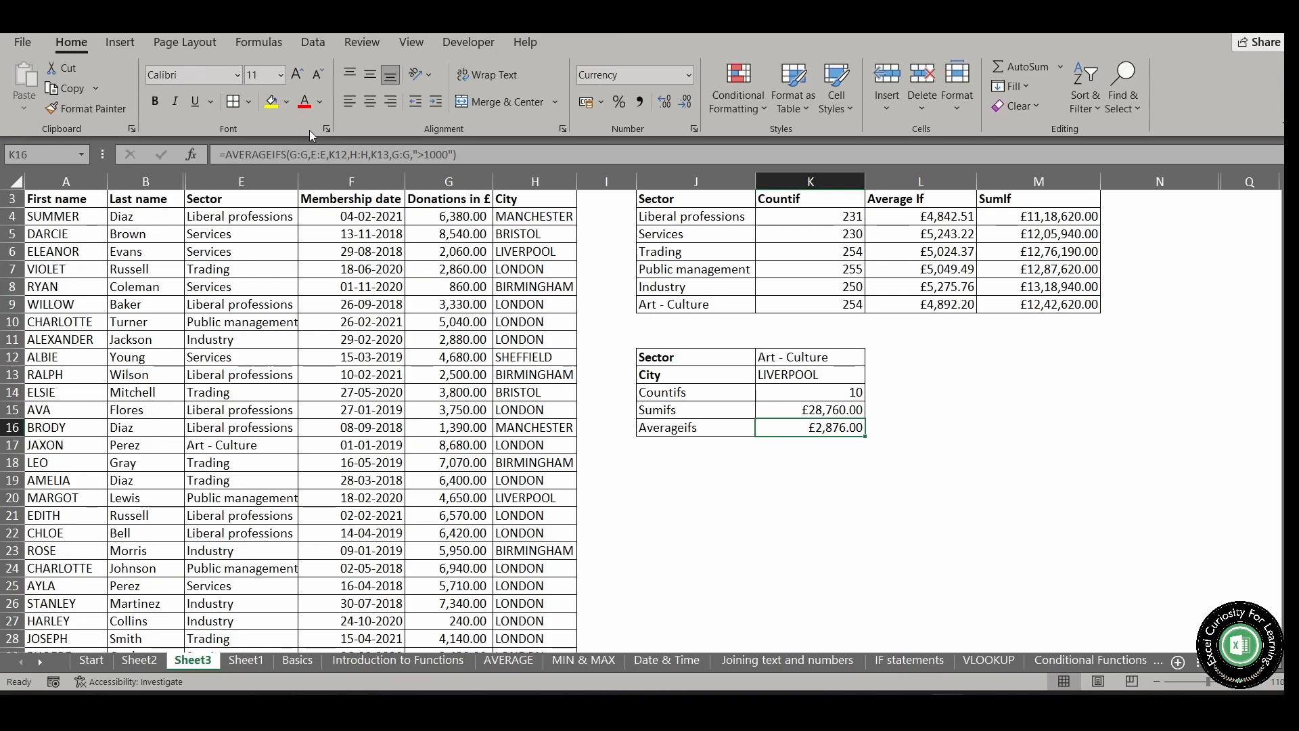
# Remove the G:G,">1000" criterion from the AVERAGEIFS formula in K16 and enter the formula
pyautogui.moveTo(392, 154); pyautogui.dragTo(452, 154)
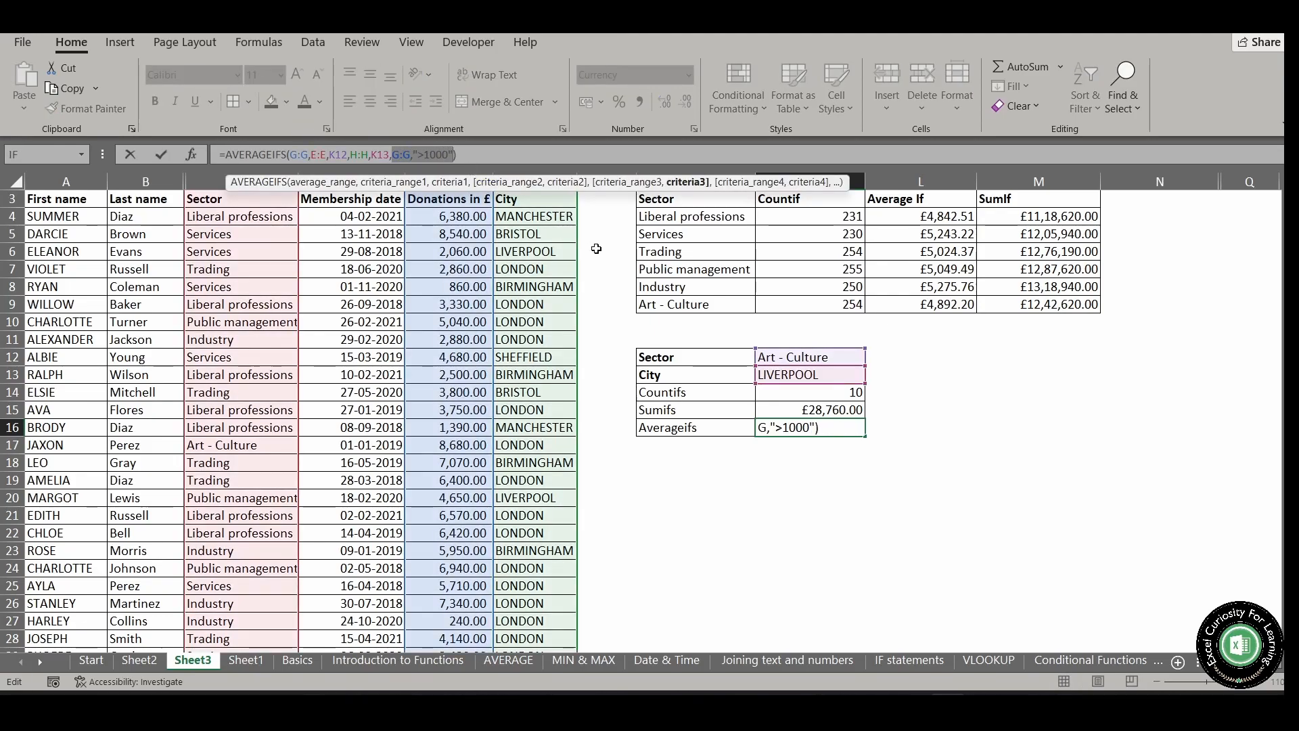
pyautogui.press('BackSpace')
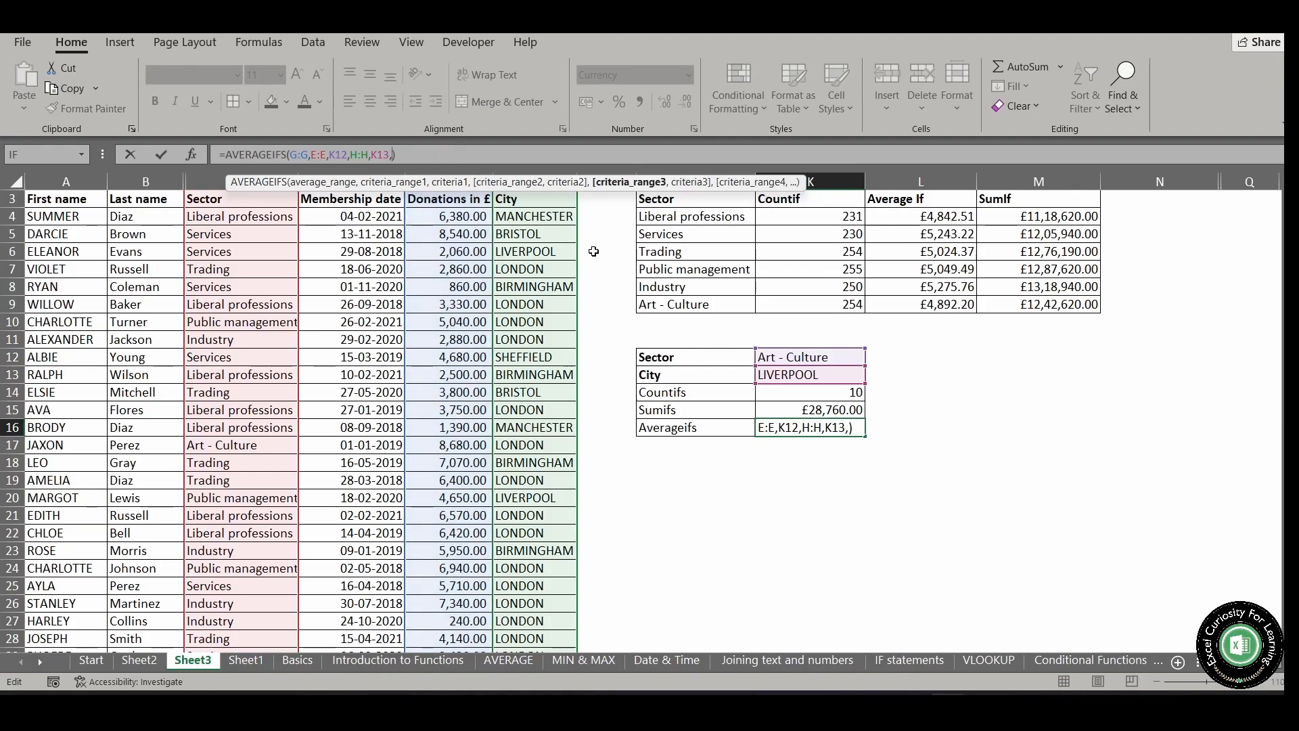
pyautogui.press('BackSpace')
pyautogui.press('Return')
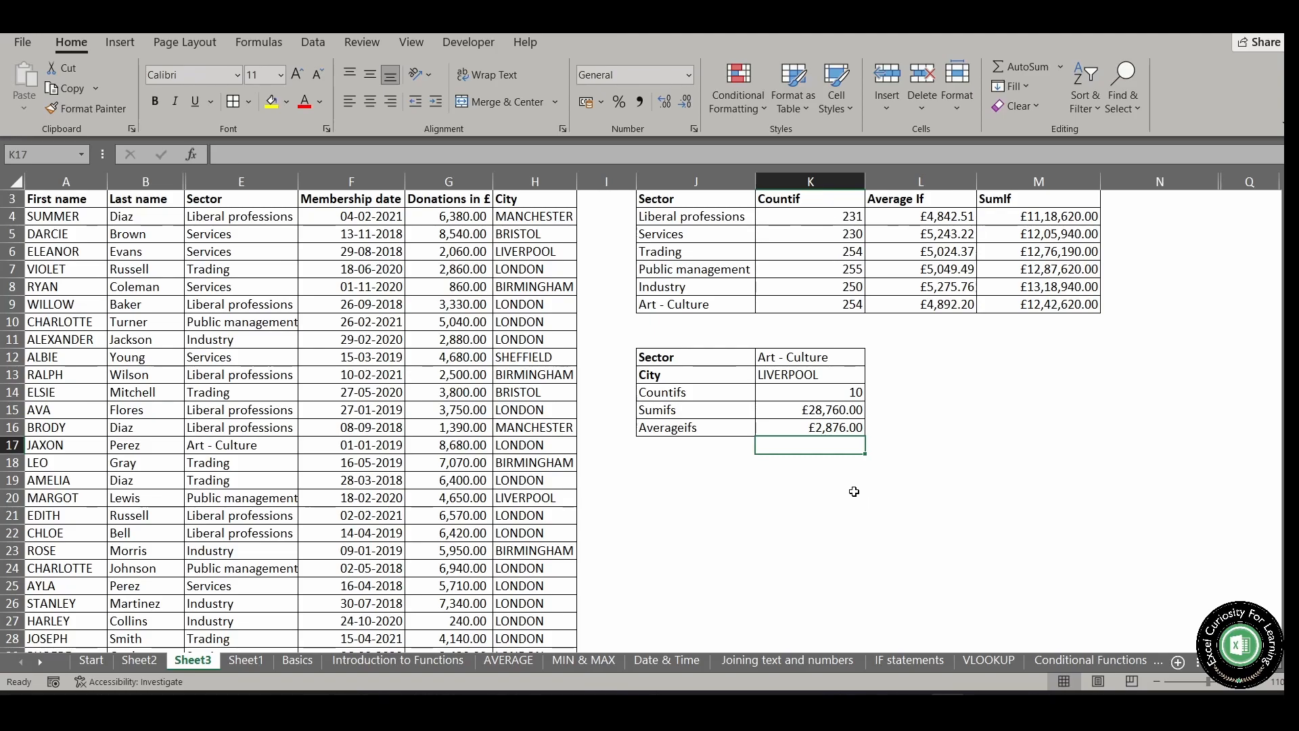
# Add the row labels MAXIFS in J17 and MINIFS in J18 below the Averageifs label
pyautogui.click(683, 449)
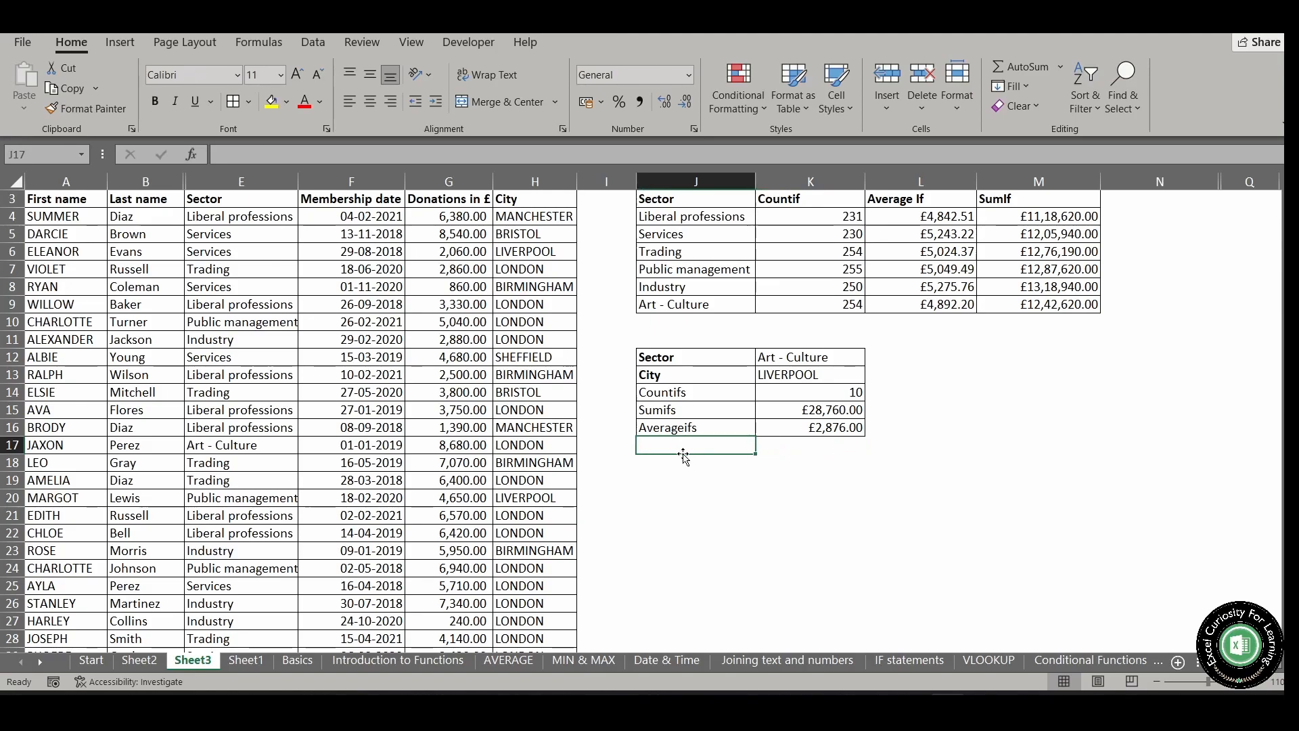
pyautogui.write('MAX')
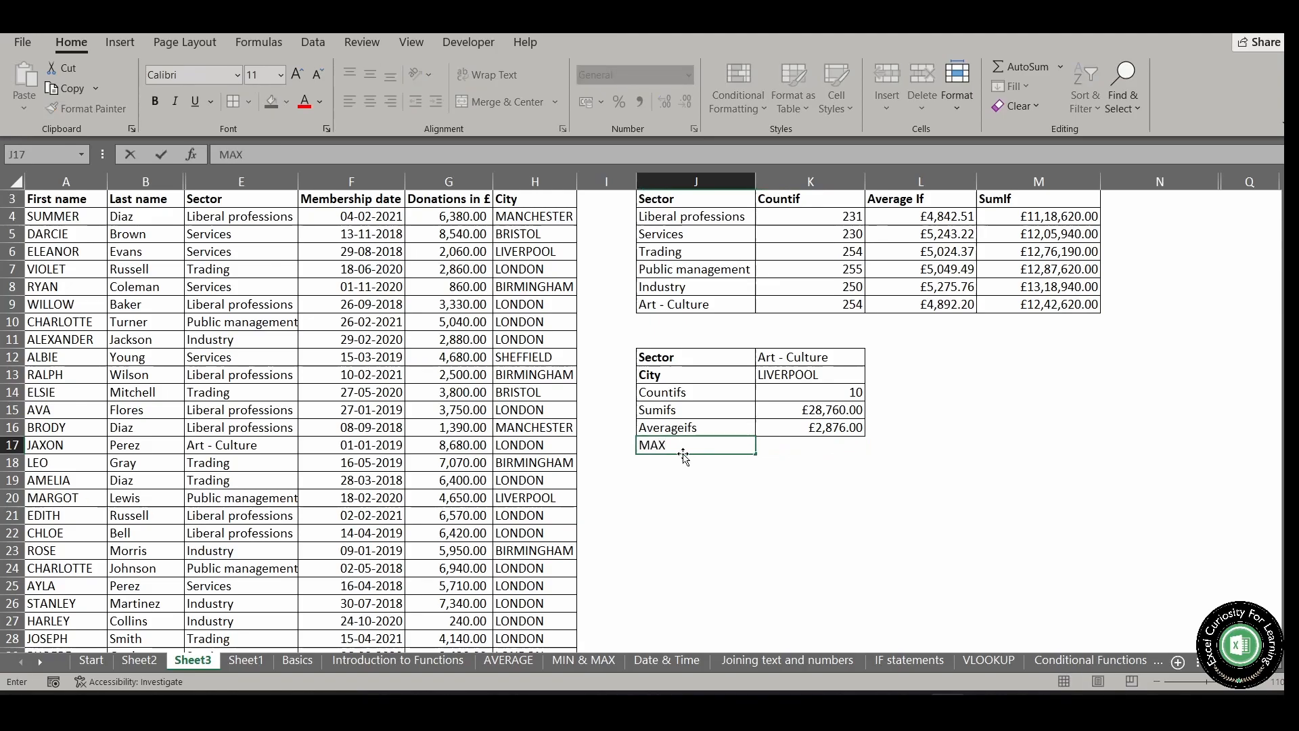
pyautogui.write('IFS')
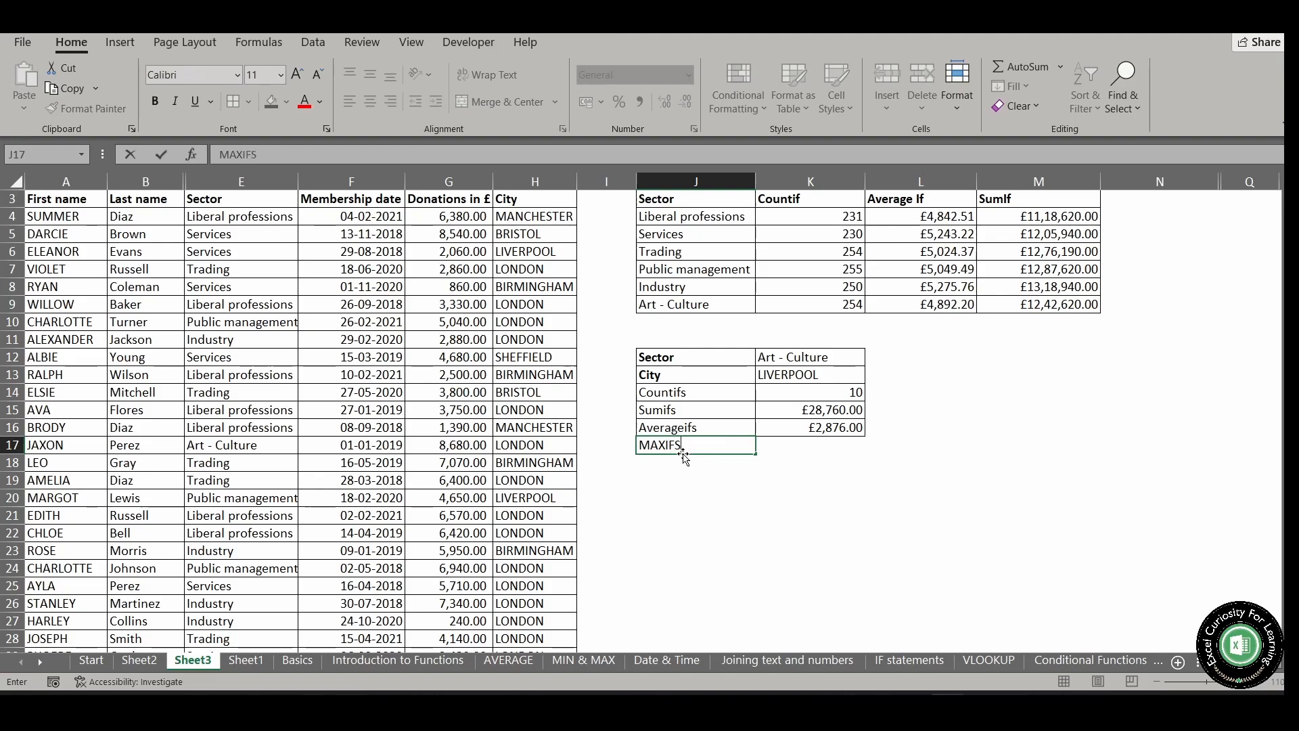
pyautogui.press('Return')
pyautogui.write('MI')
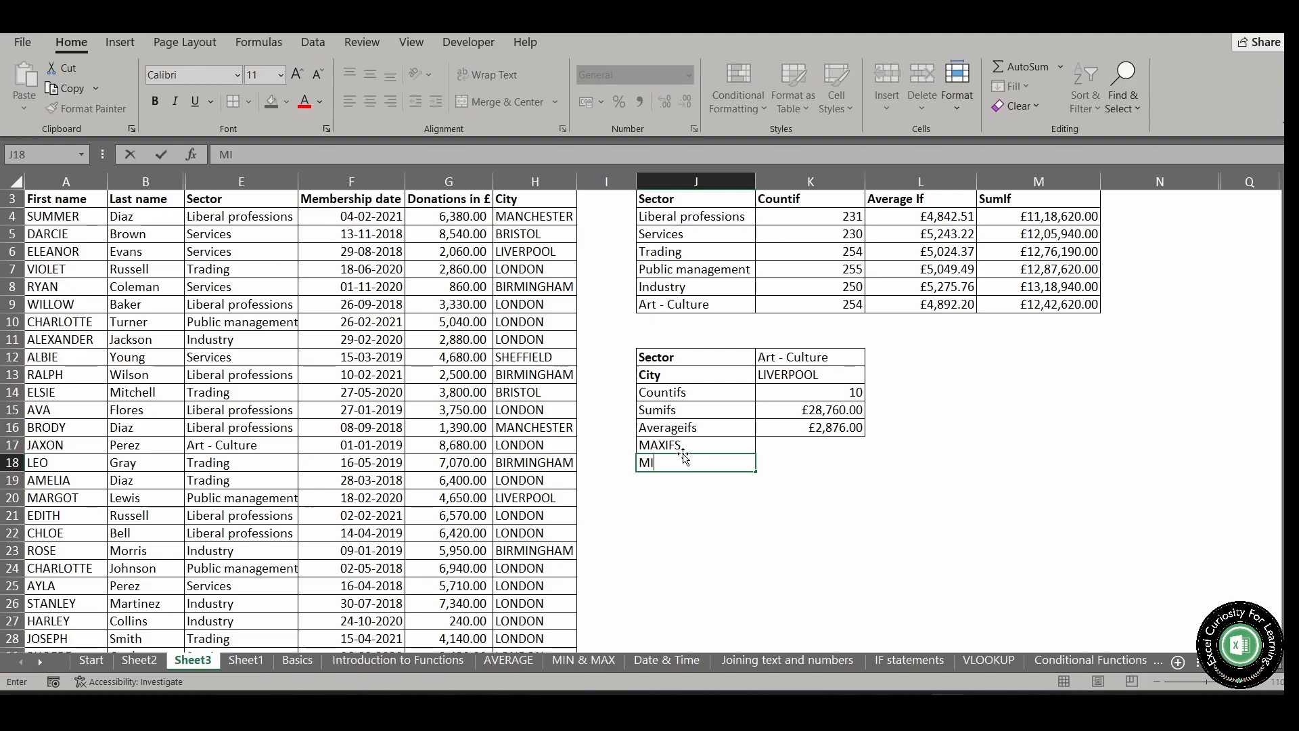
pyautogui.write('NIFS')
pyautogui.press('Tab')
# Begin a MAXIFS formula in K17 with G:G as max range and Sector column E:E matched against K12
pyautogui.click(798, 445)
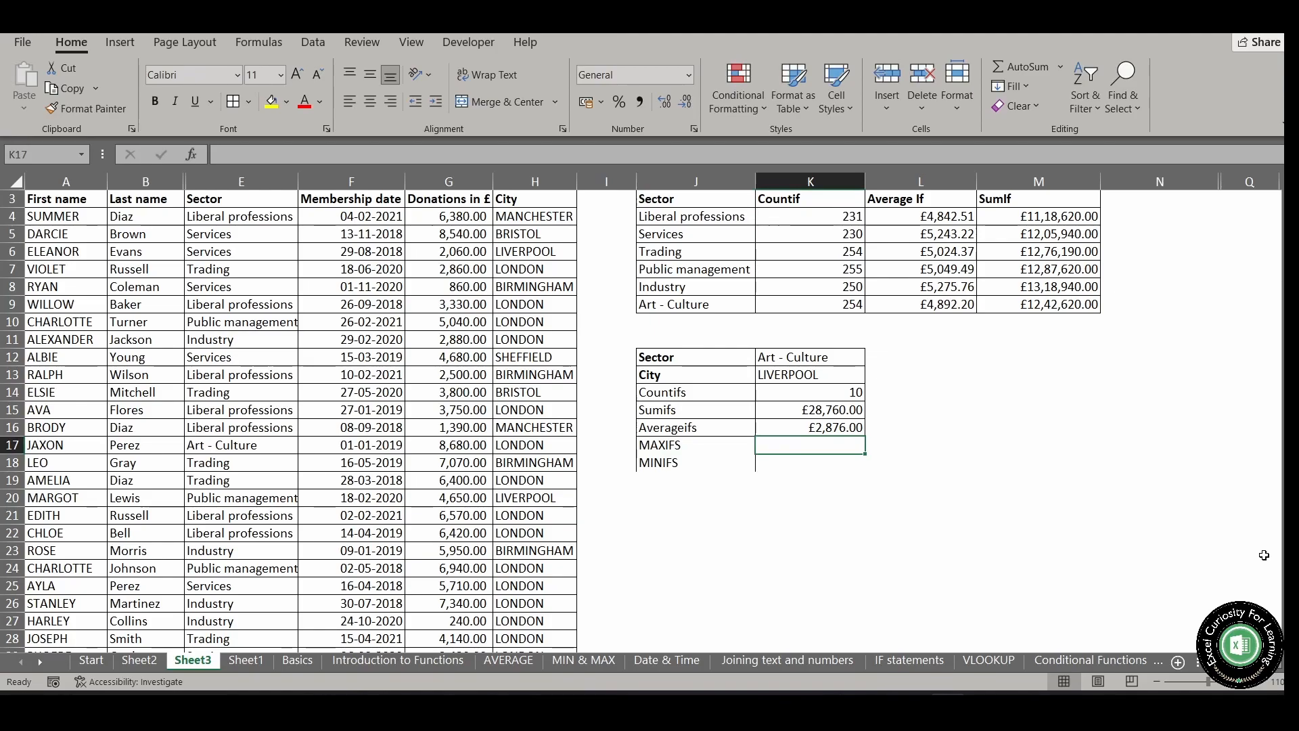
pyautogui.write('=')
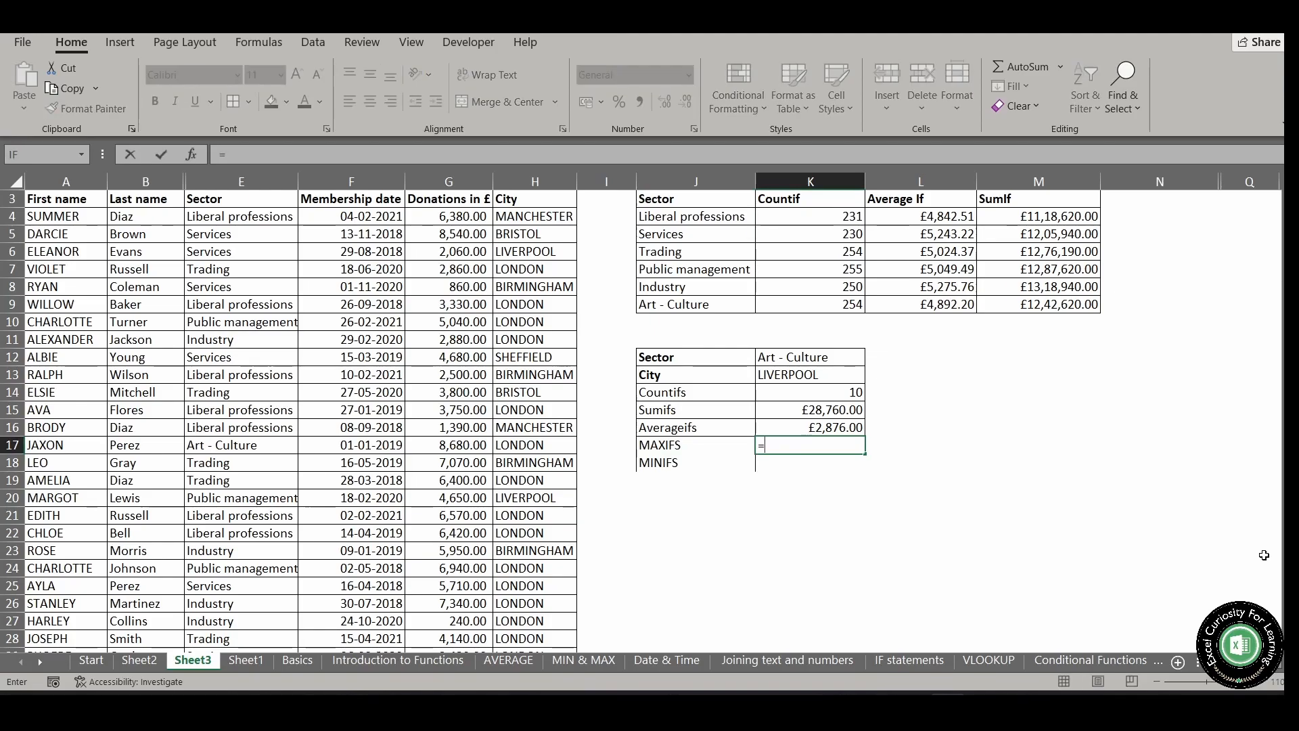
pyautogui.write('MAXIFS(')
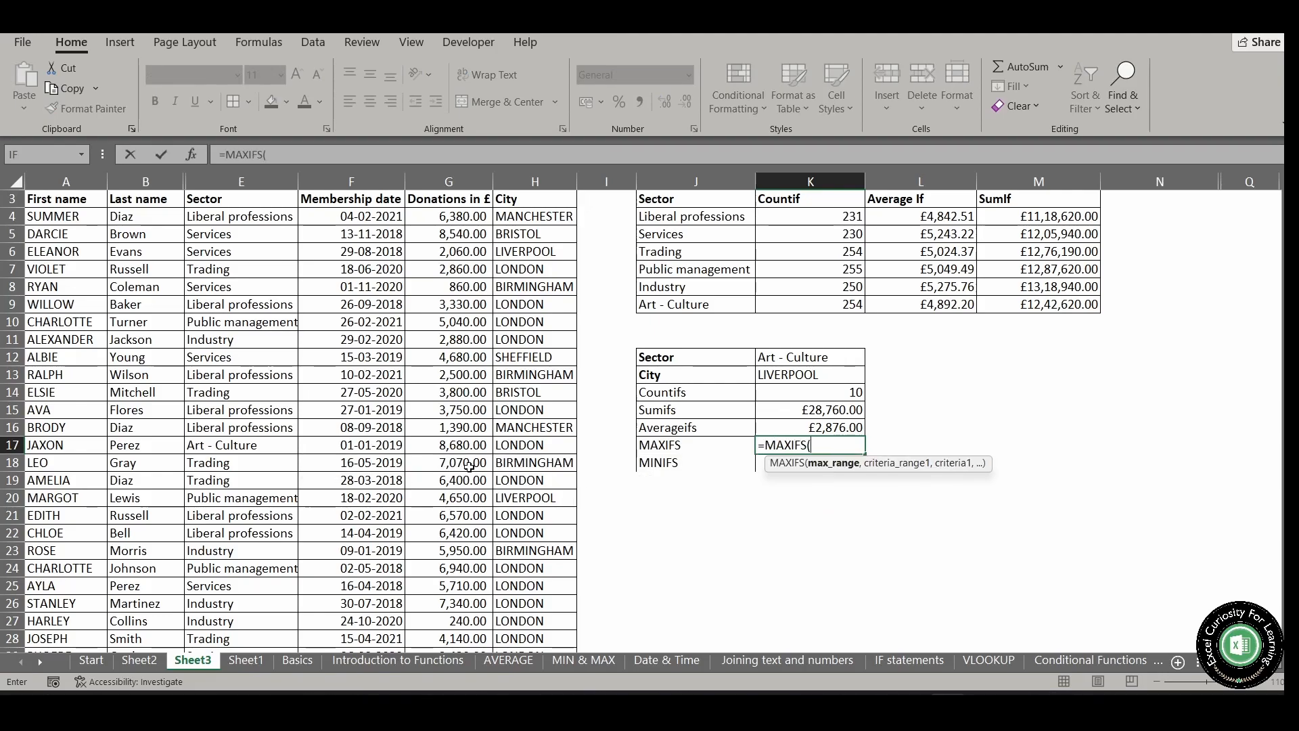
pyautogui.click(473, 178)
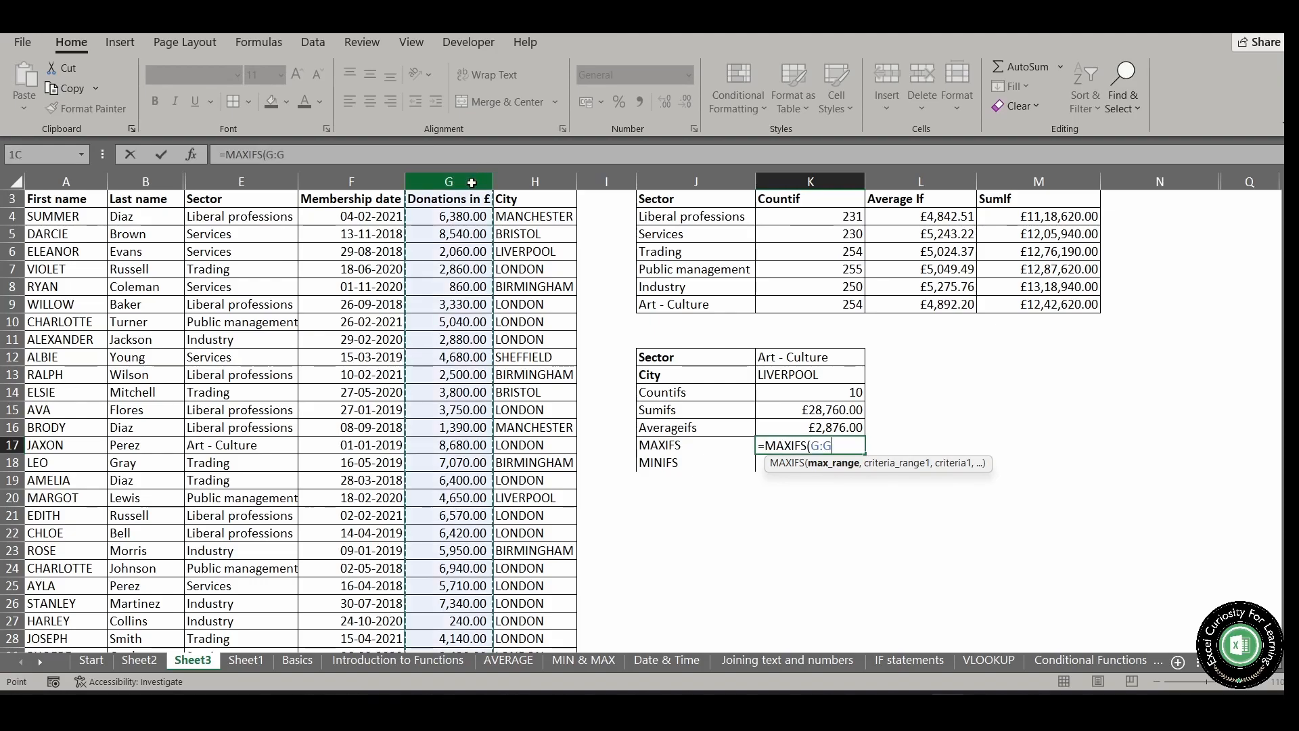
pyautogui.write(',')
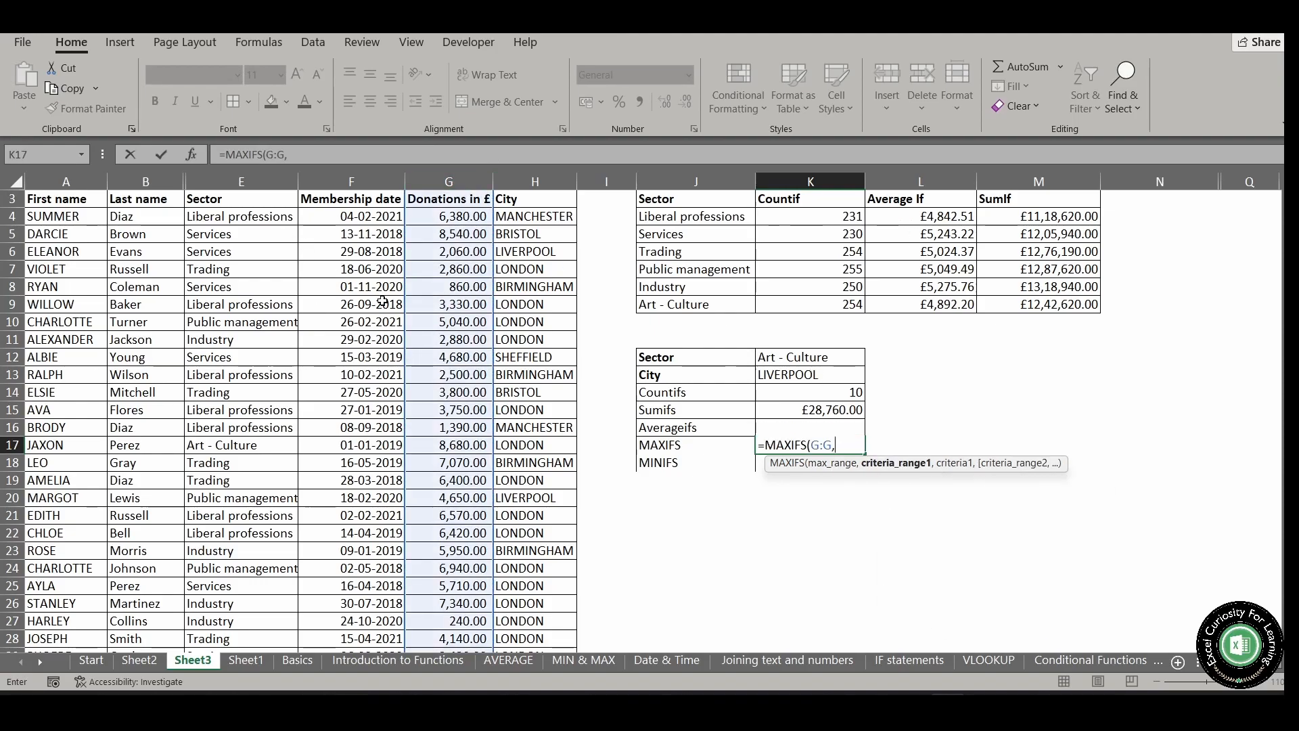
pyautogui.click(241, 182)
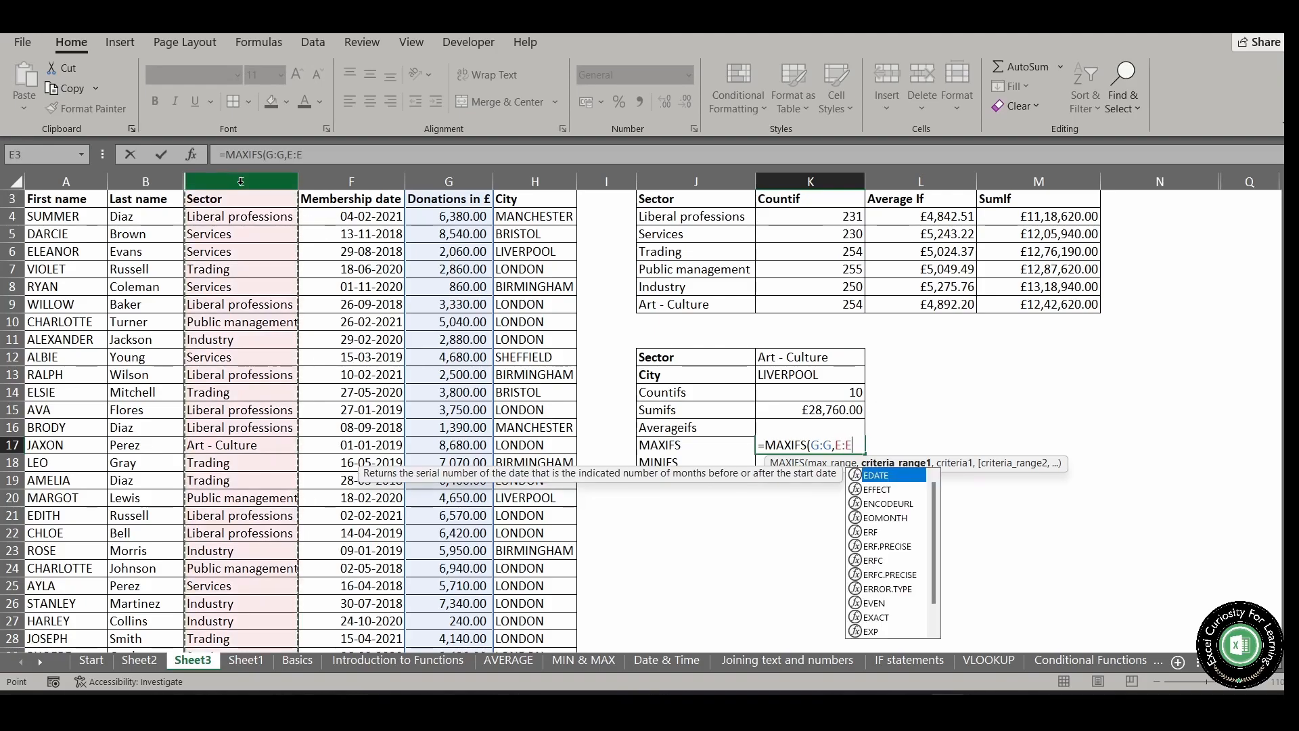
pyautogui.write(',')
pyautogui.click(791, 357)
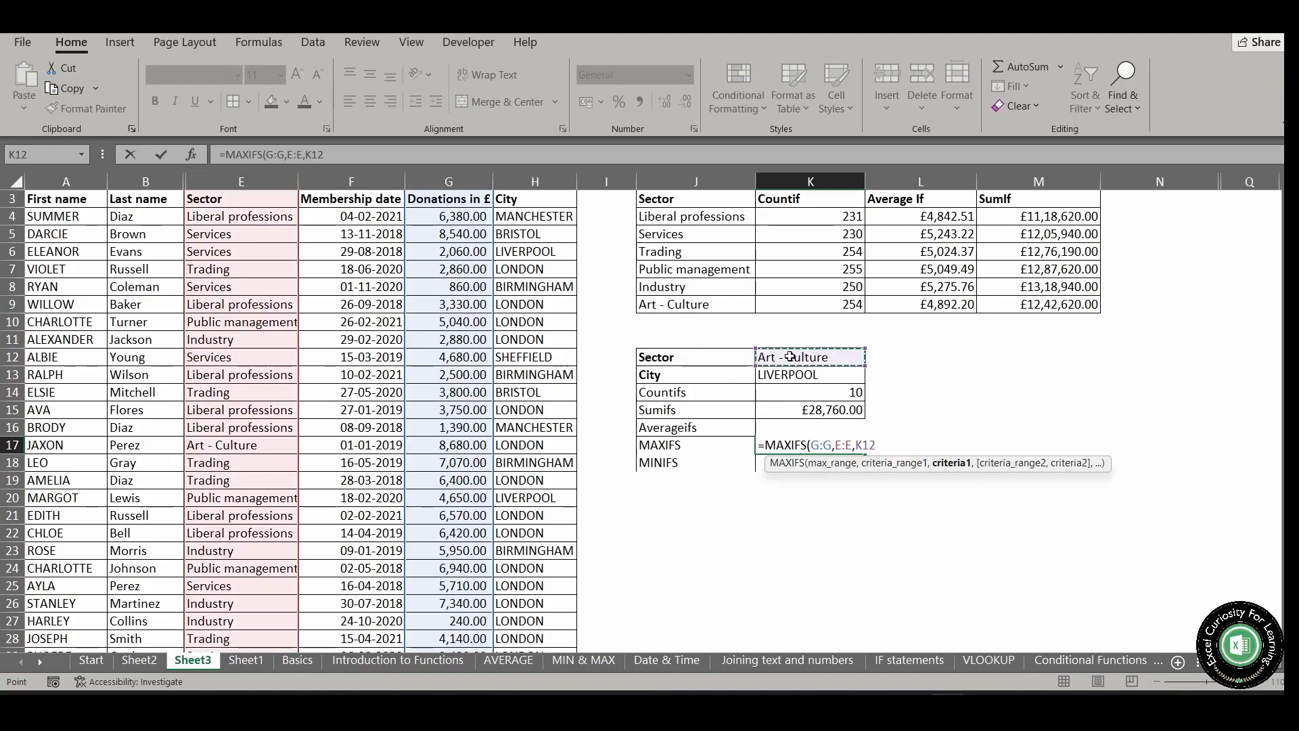
# Complete the MAXIFS formula in K17 with City column H:H matched against K13 and enter it
pyautogui.write(',')
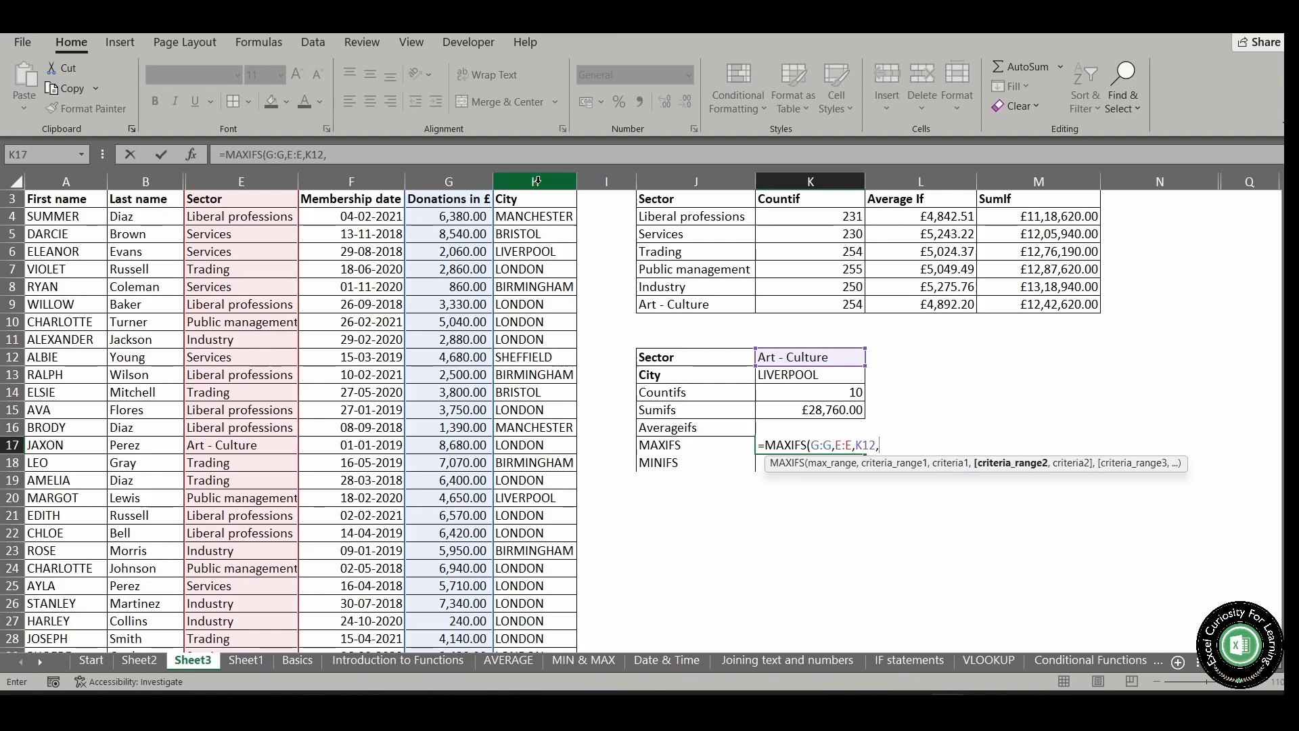
pyautogui.click(537, 181)
pyautogui.write(',')
pyautogui.click(809, 374)
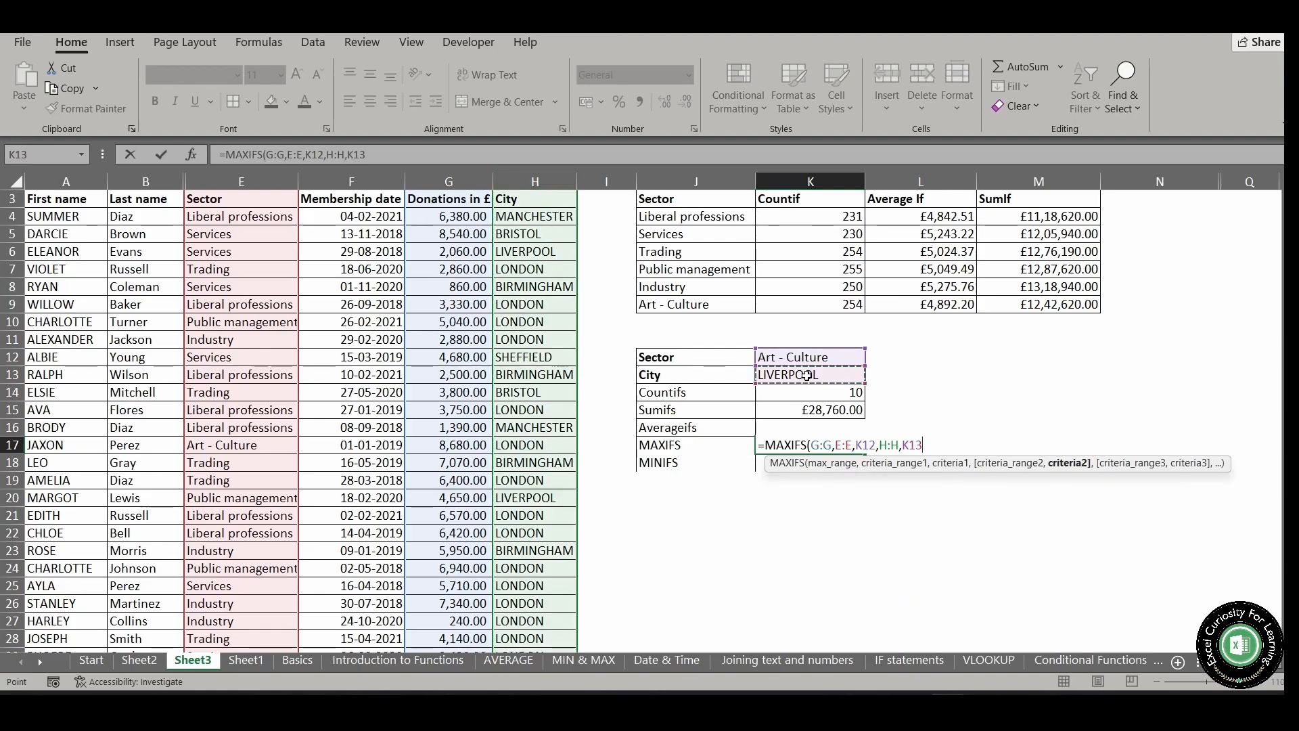
pyautogui.write(')')
pyautogui.hotkey('ctrl', 'Return')
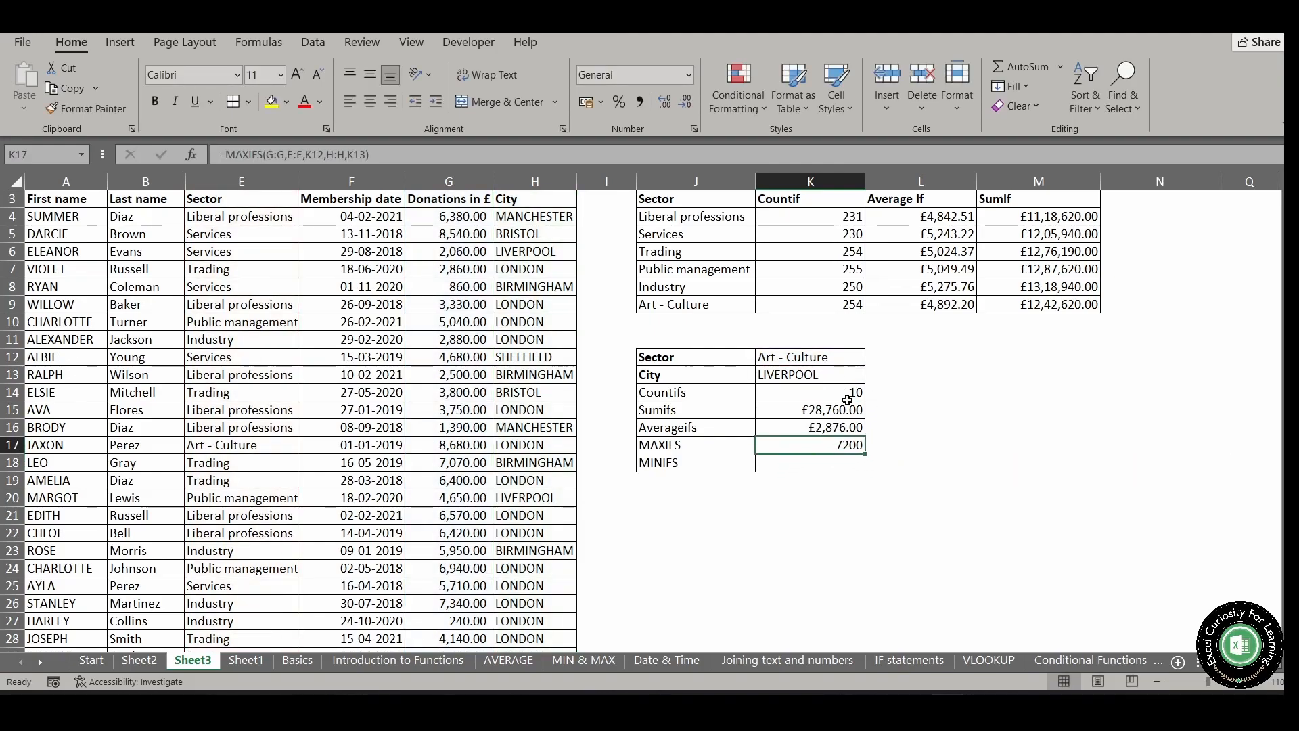
# Format the MAXIFS result in K17 as Currency with the £ symbol
pyautogui.rightClick(817, 444)
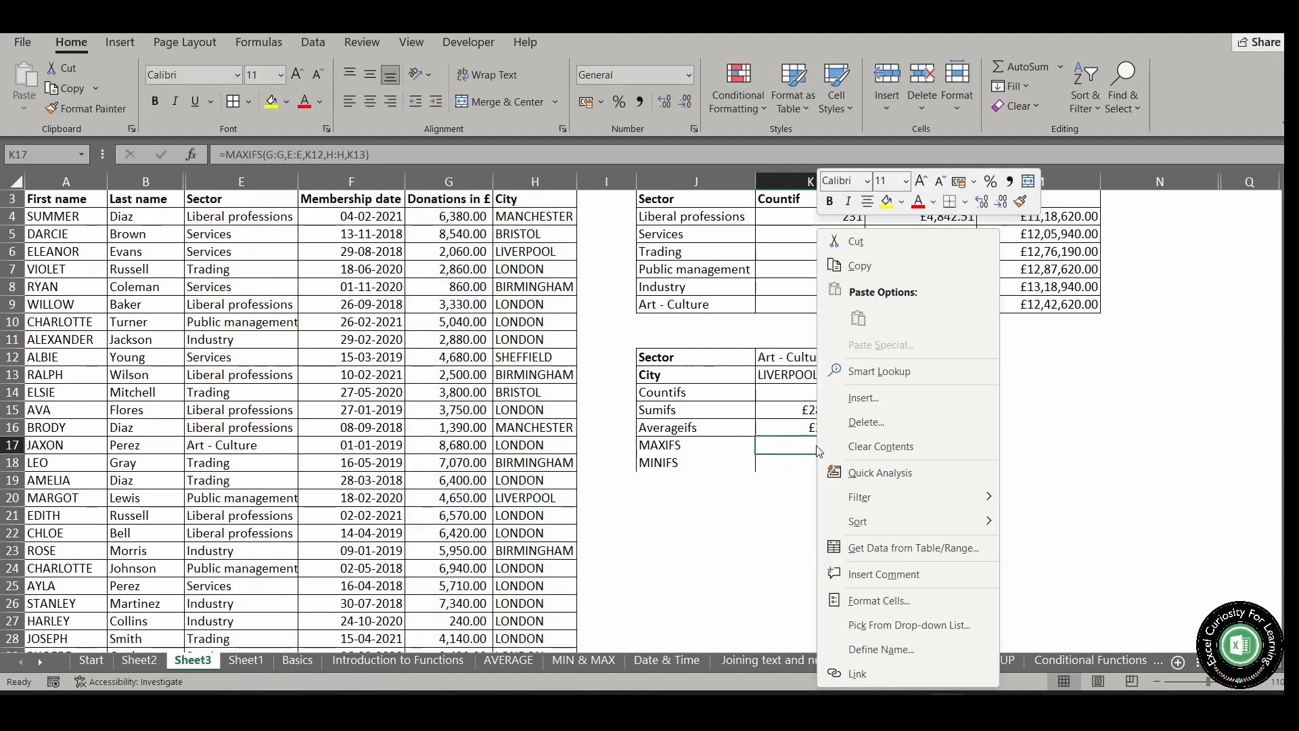
pyautogui.click(952, 599)
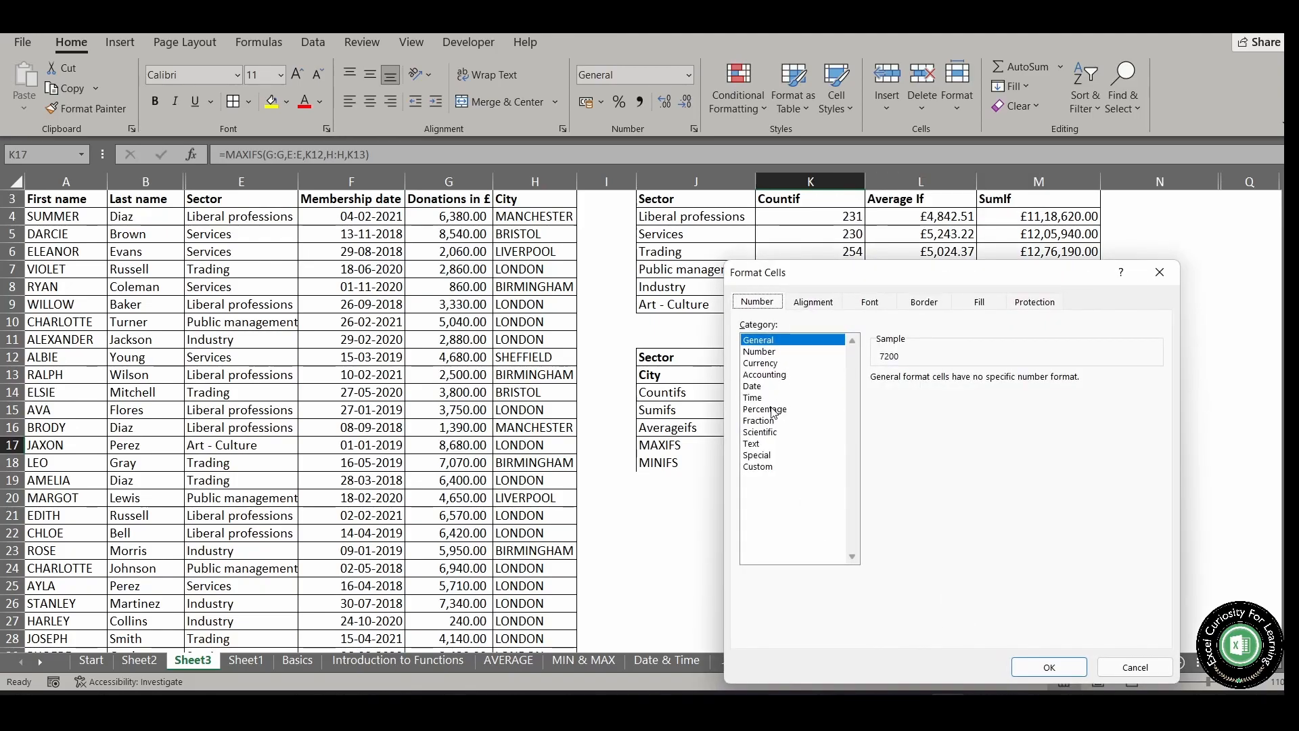
pyautogui.click(777, 369)
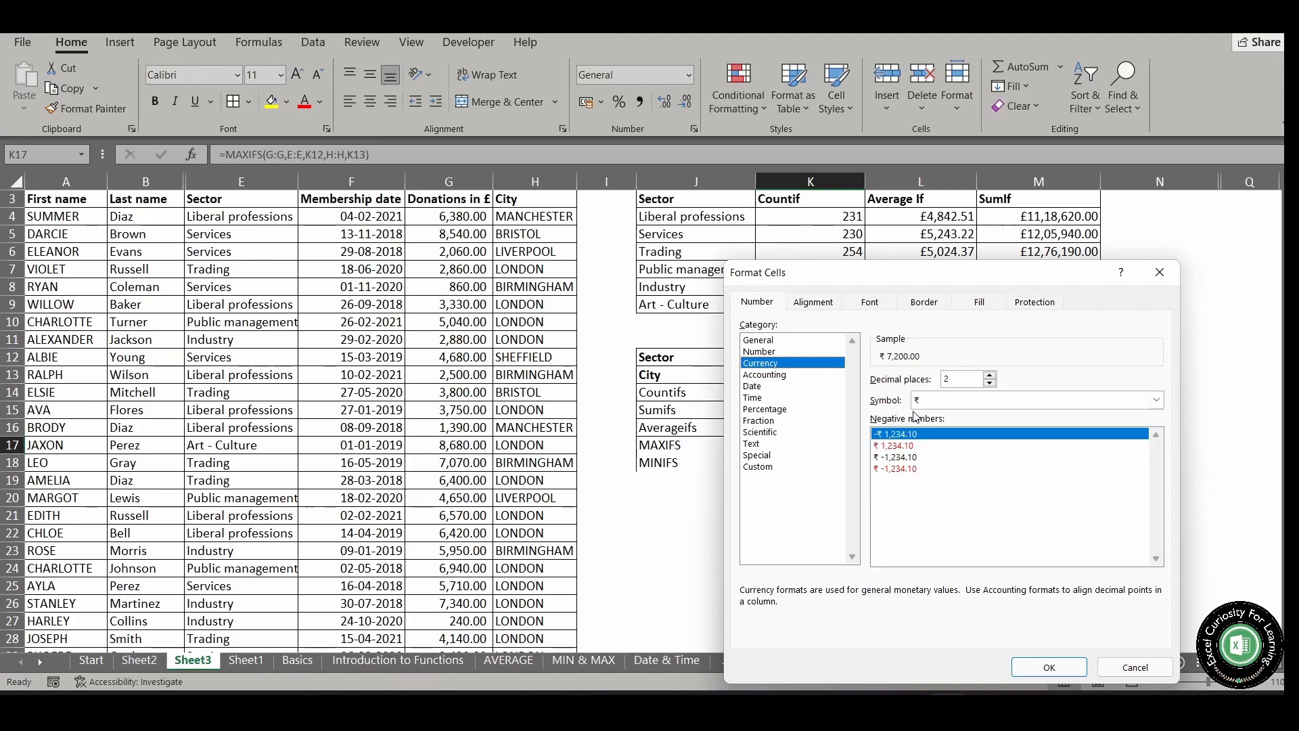
pyautogui.click(1156, 400)
pyautogui.scroll(1, 1021, 548)
pyautogui.scroll(-7, 1023, 568)
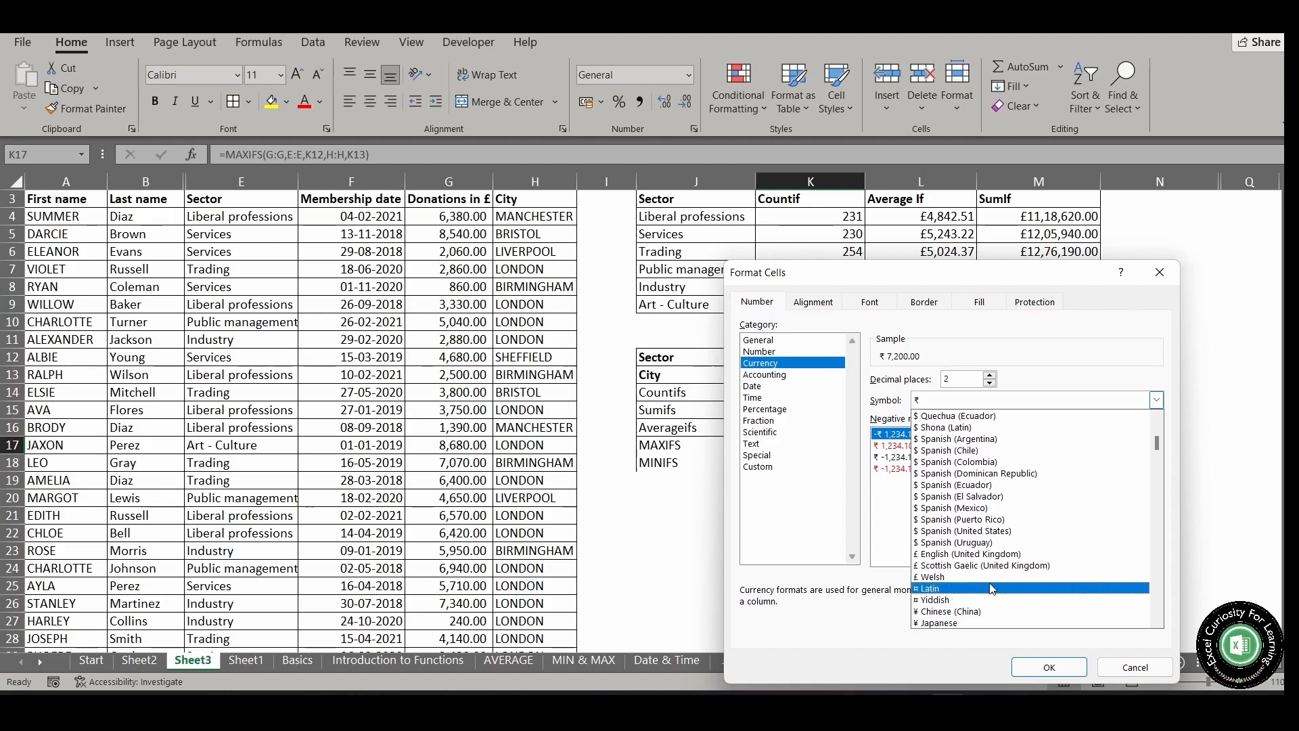
pyautogui.click(967, 576)
pyautogui.press('Return')
pyautogui.click(808, 538)
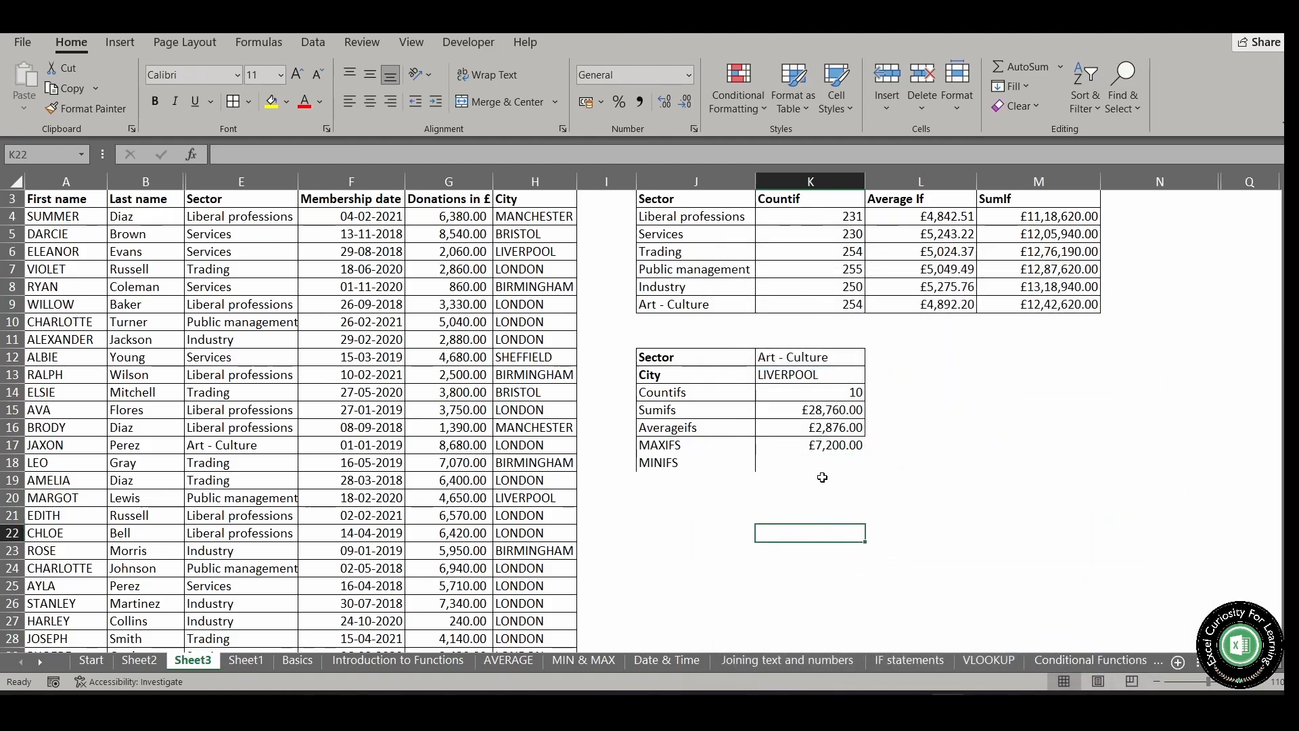
# Apply all borders to J16:K18 so the MAXIFS and MINIFS rows match the summary table
pyautogui.click(807, 460)
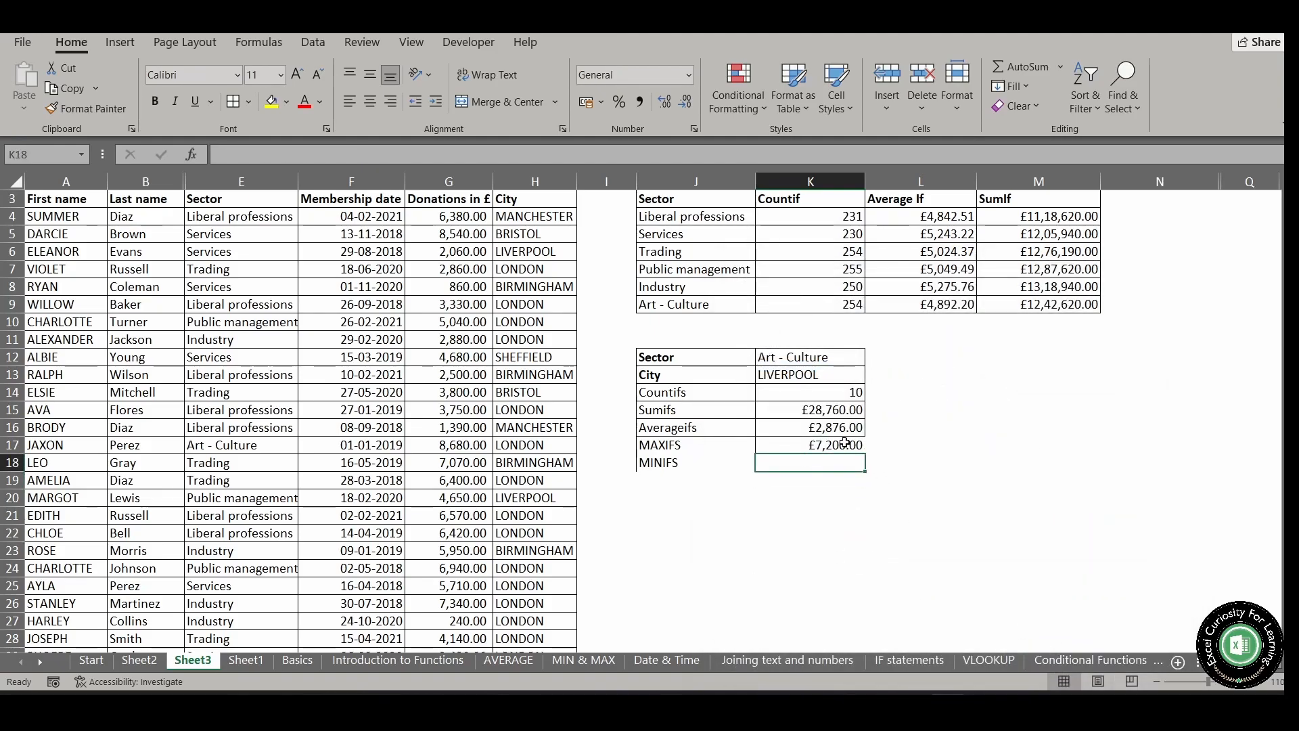
pyautogui.moveTo(837, 411); pyautogui.dragTo(835, 466)
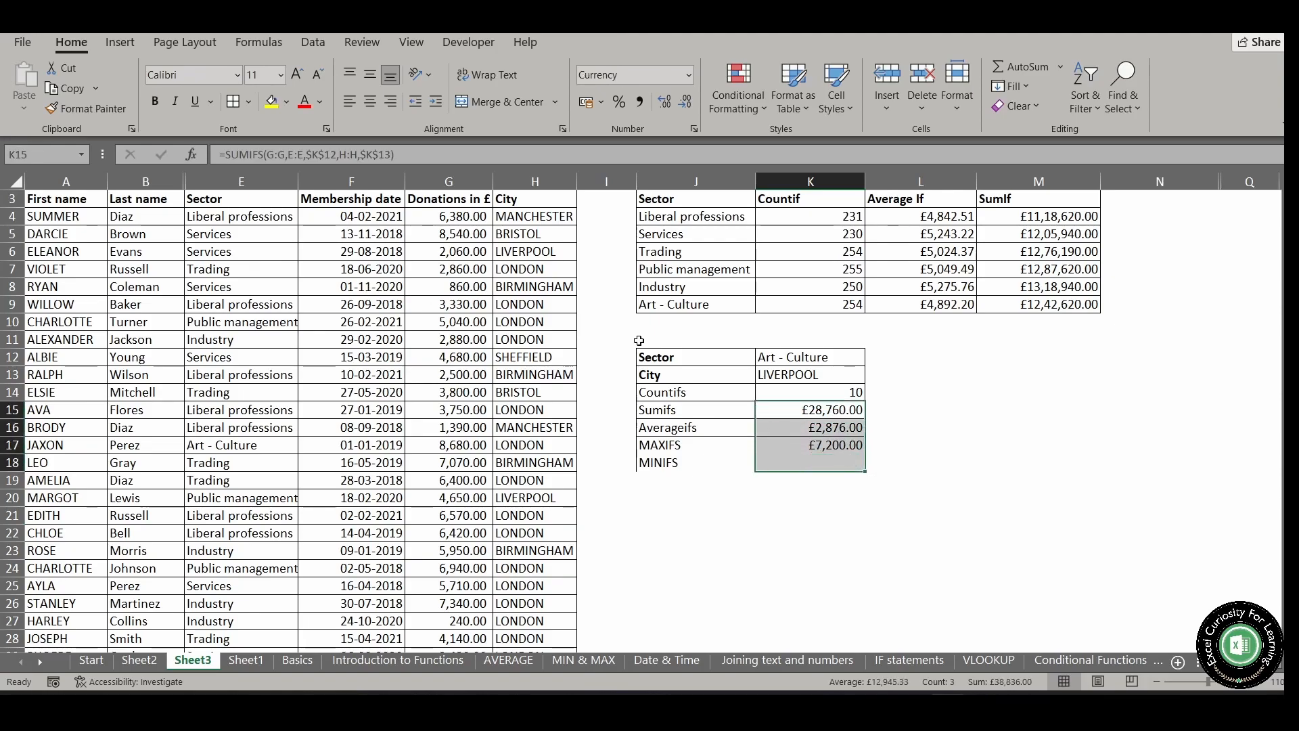
pyautogui.moveTo(711, 421); pyautogui.dragTo(837, 465)
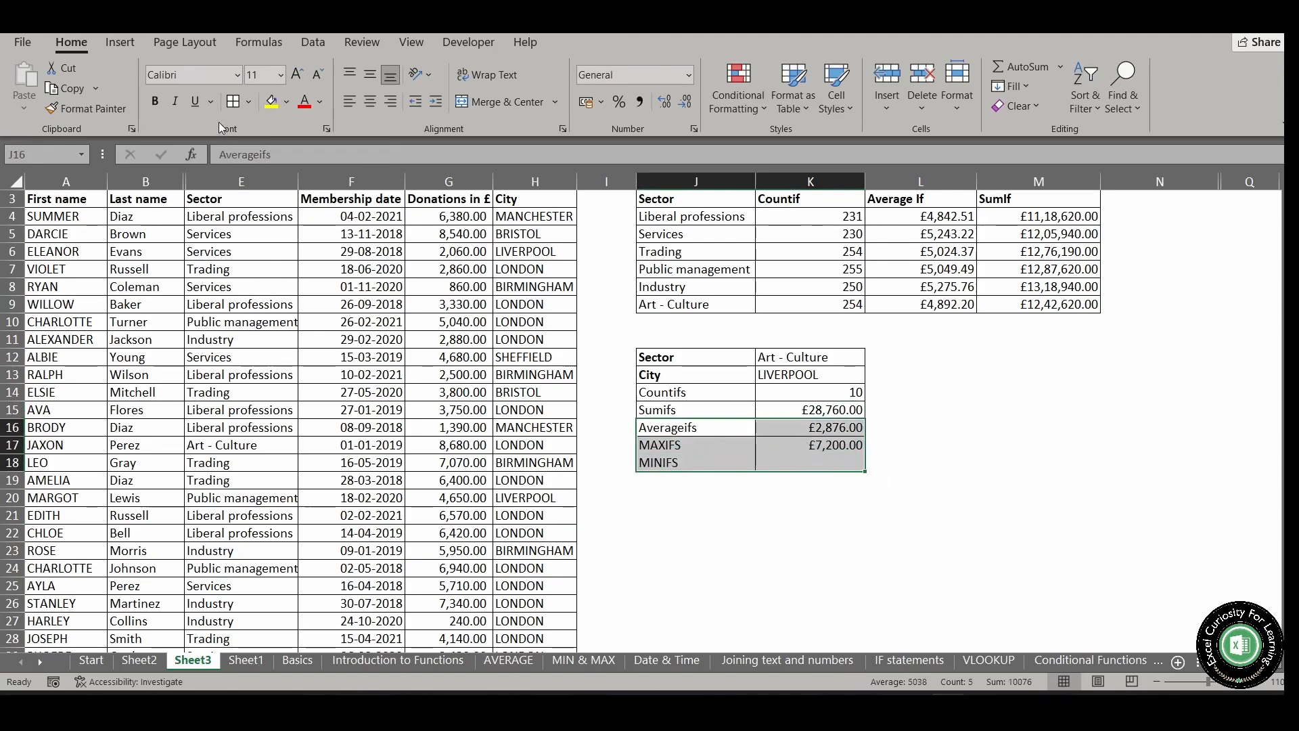
# Begin a MINIFS formula in K18 with G:G as min range and Sector column E:E matched against K12
pyautogui.click(771, 467)
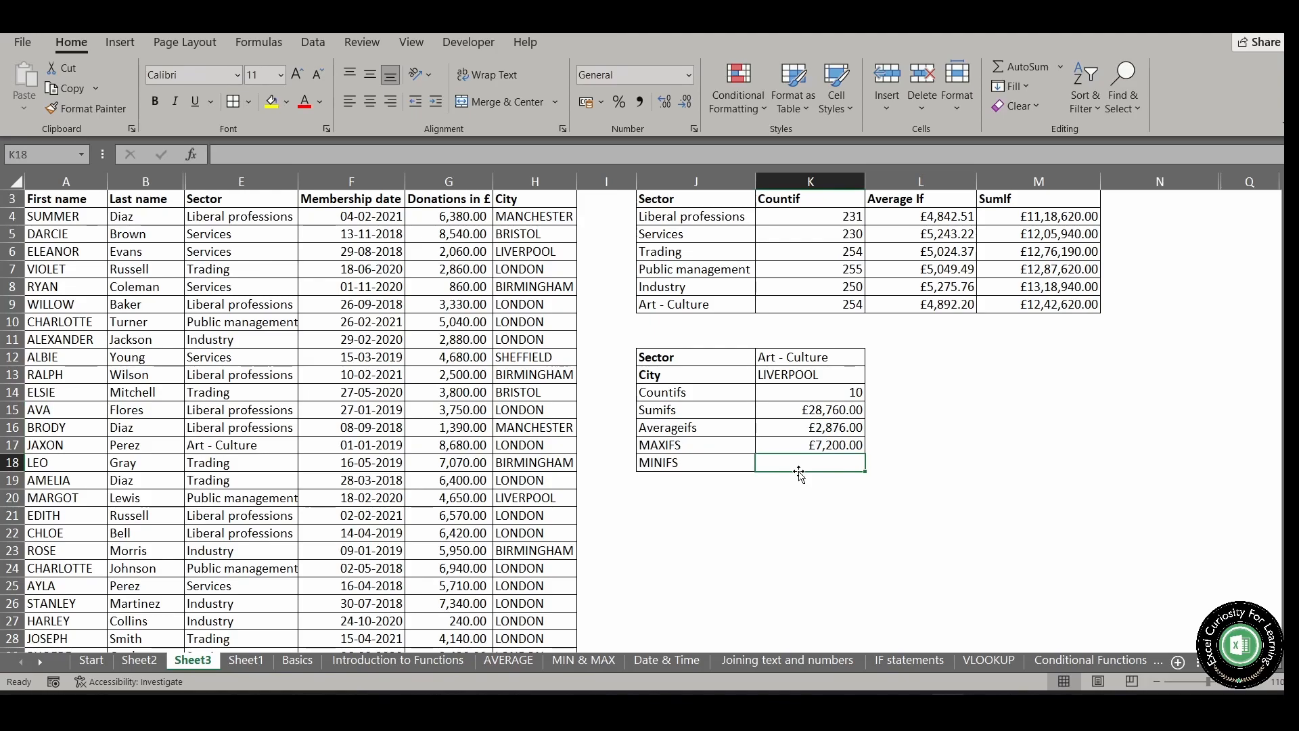
pyautogui.write('=M')
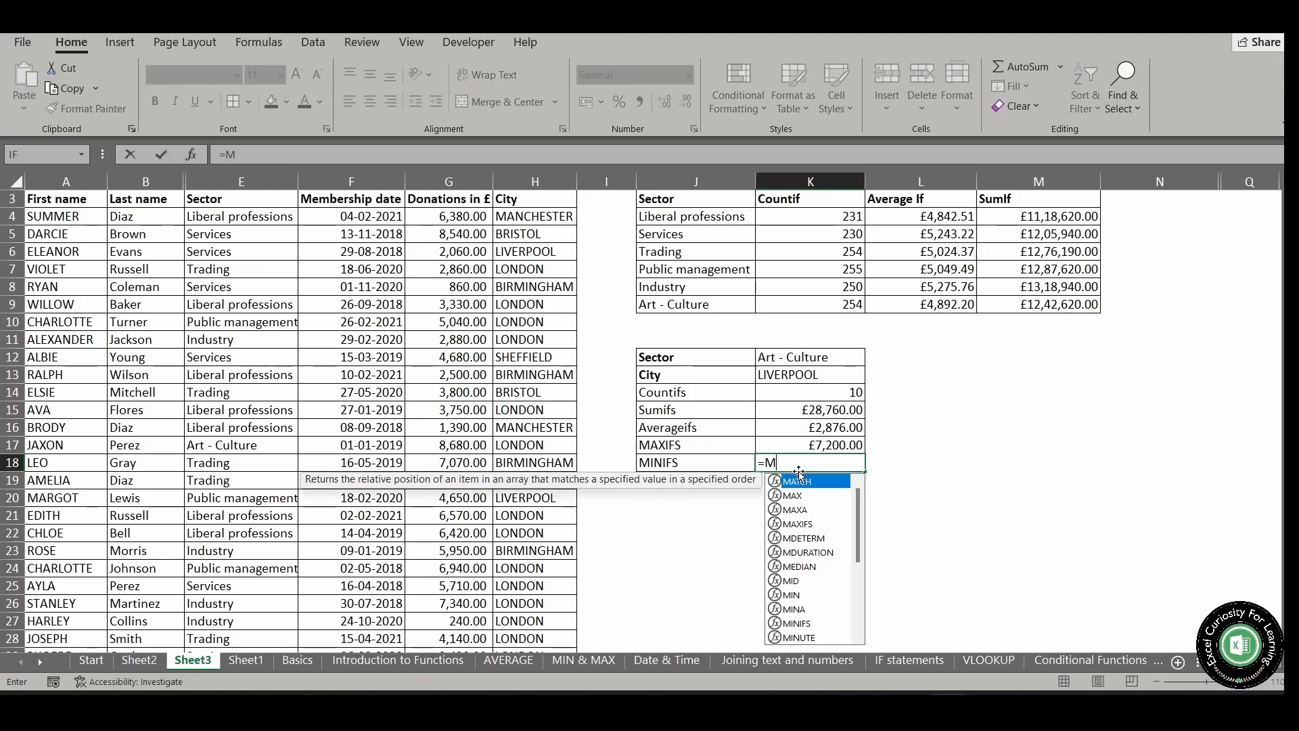
pyautogui.write('INIFS(')
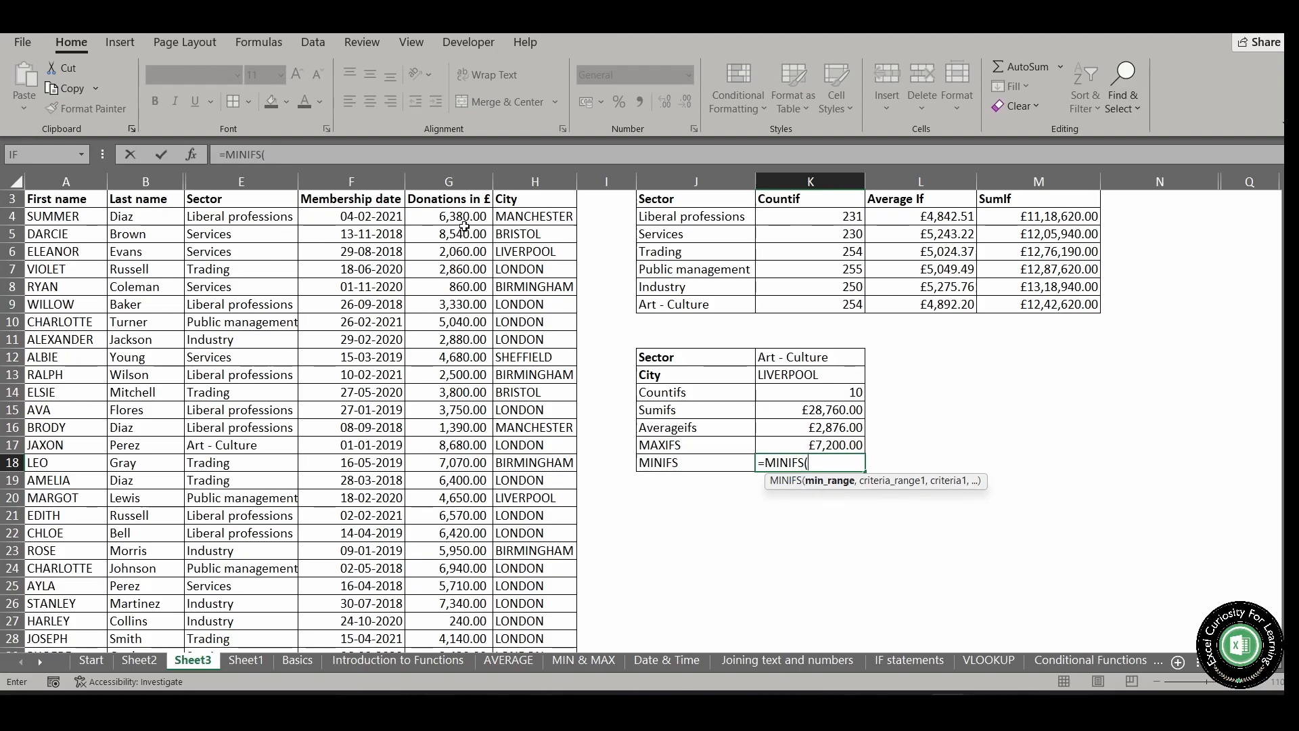
pyautogui.click(458, 177)
pyautogui.write(',')
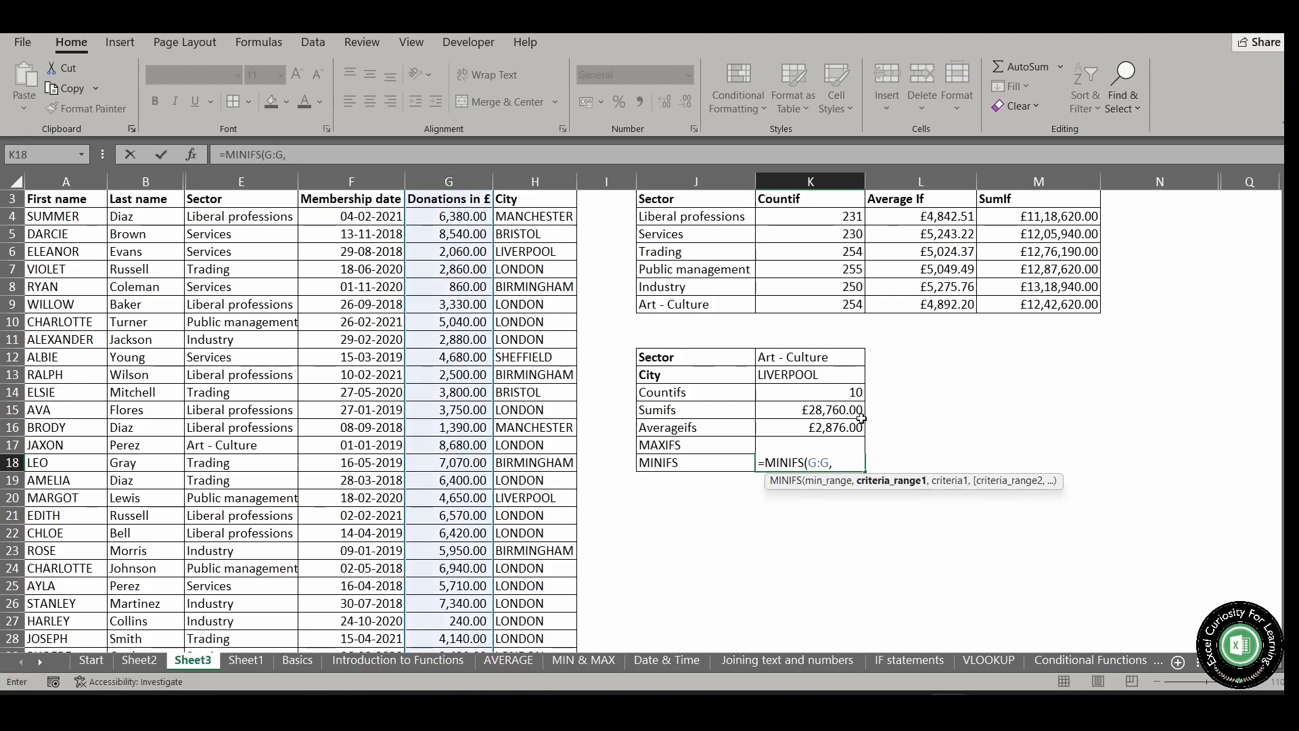
pyautogui.click(241, 183)
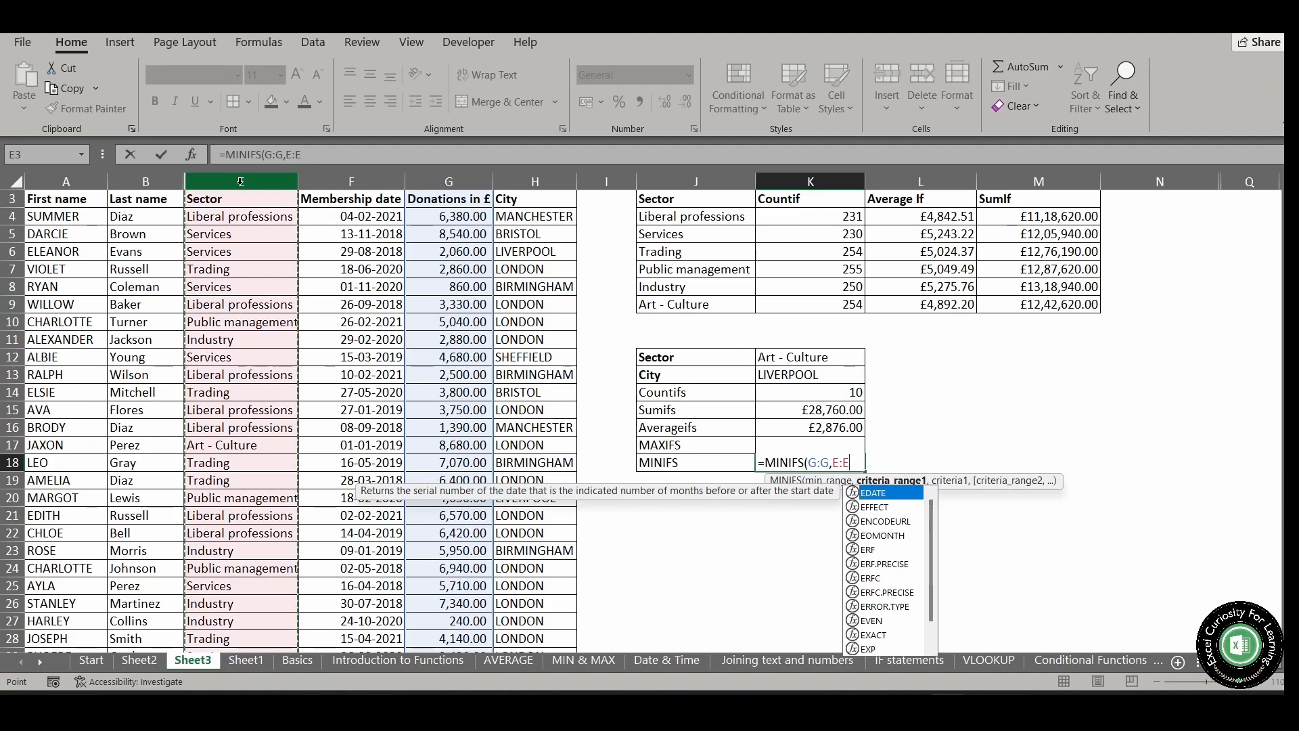
pyautogui.write(',')
pyautogui.click(821, 358)
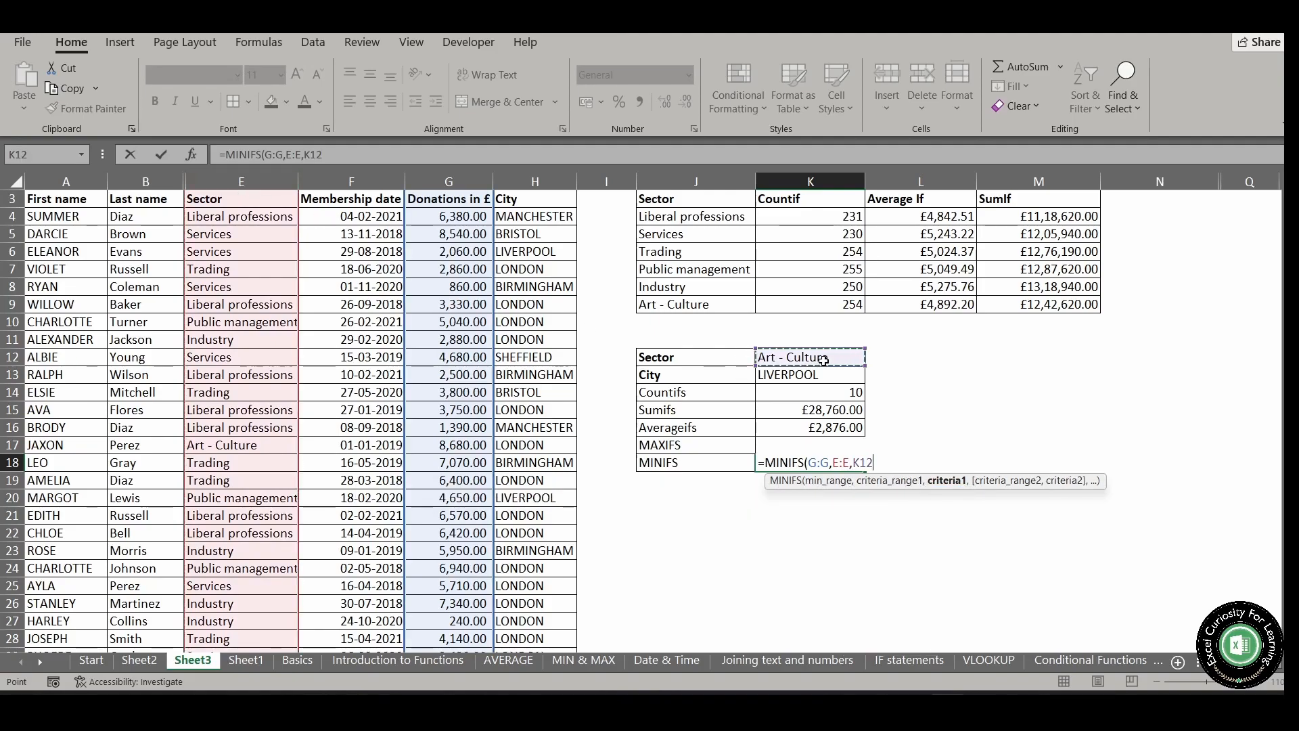
# Complete the MINIFS formula in K18 with City column H:H matched against K13 and enter it
pyautogui.write(',')
pyautogui.click(535, 181)
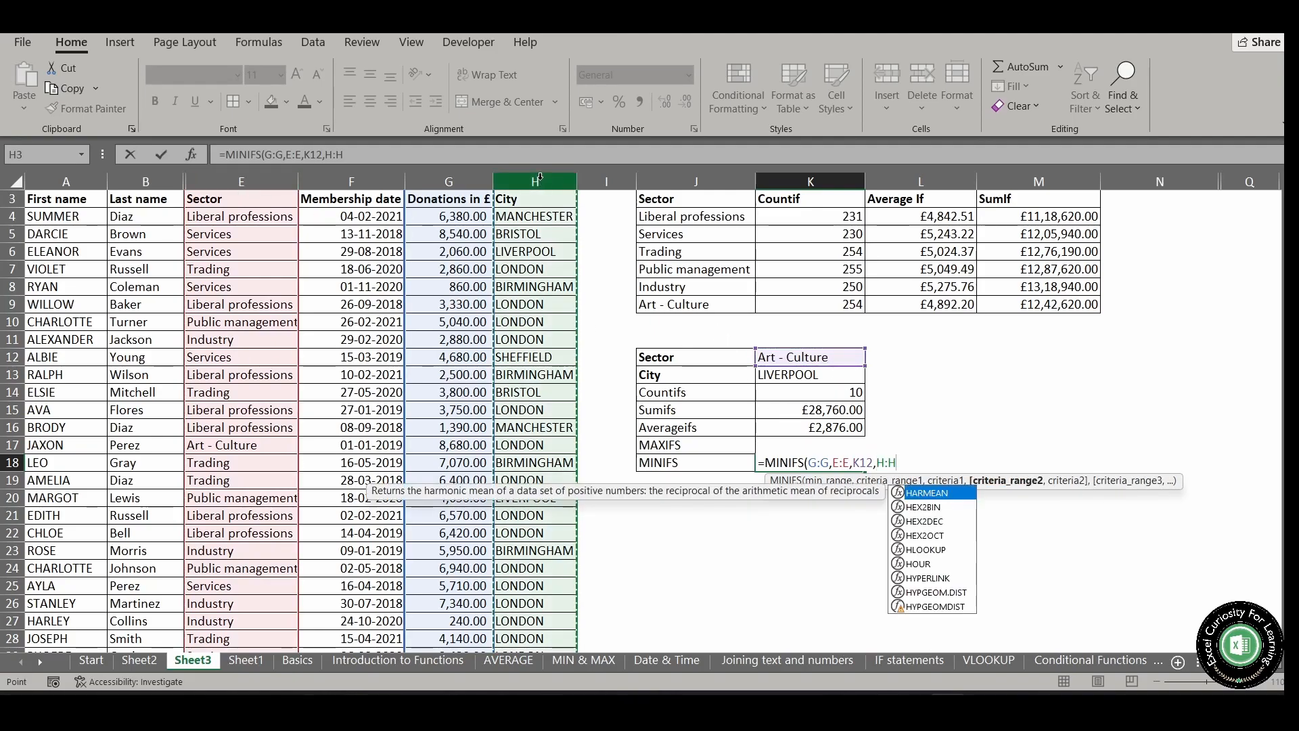
pyautogui.write(',')
pyautogui.click(814, 378)
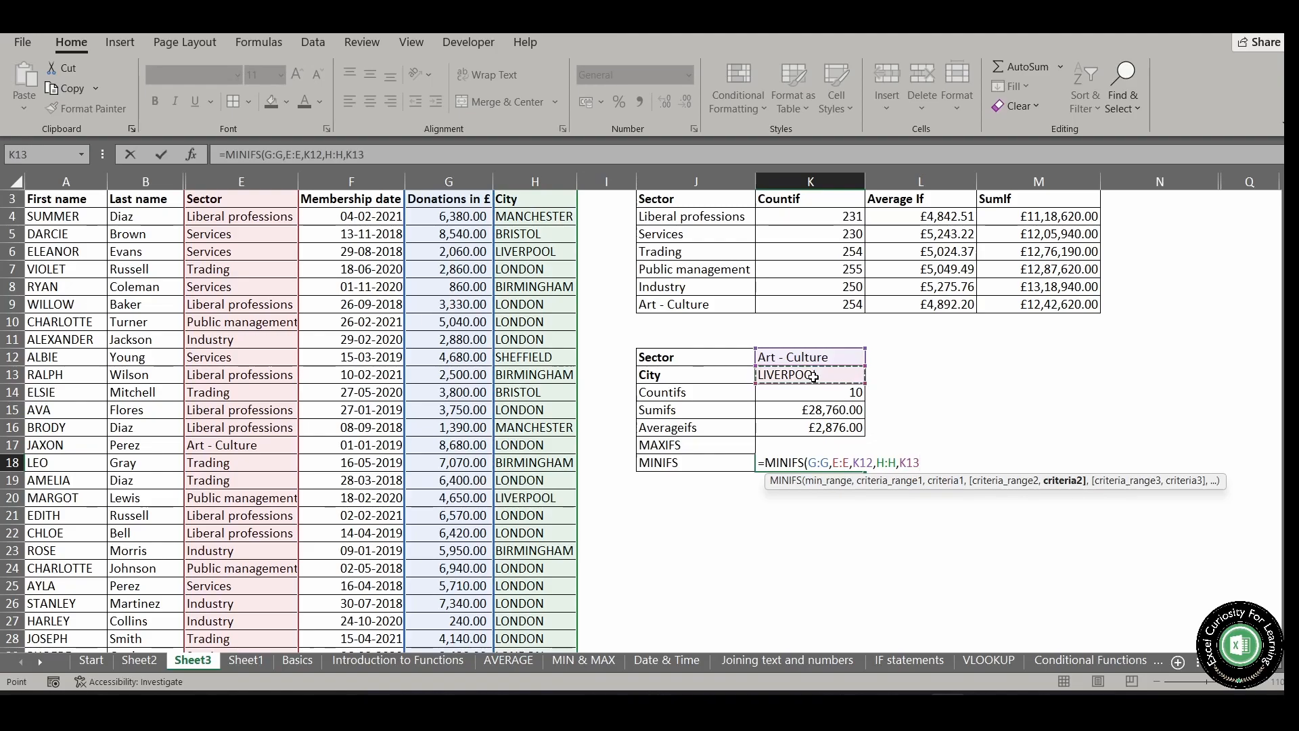
pyautogui.write(')')
pyautogui.press('Return')
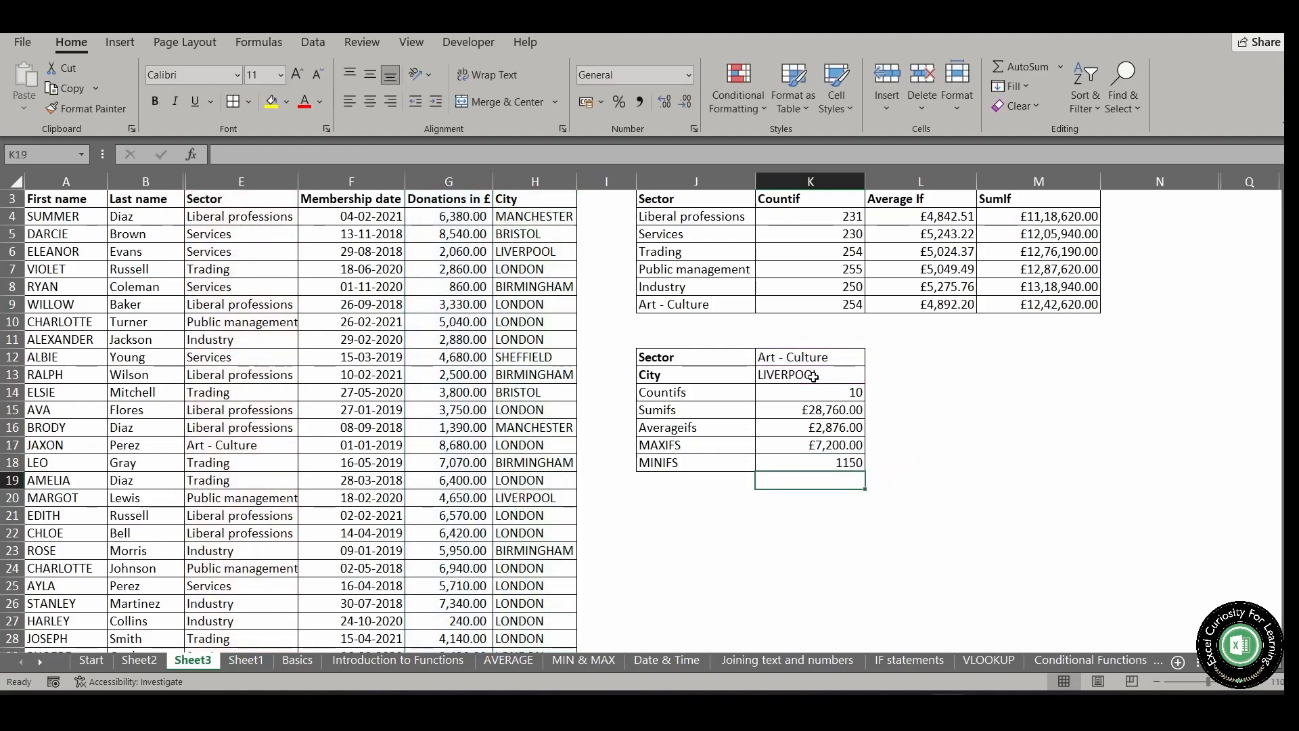
# Copy the pound currency format from K17 to the MINIFS result in K18 with Format Painter
pyautogui.click(846, 450)
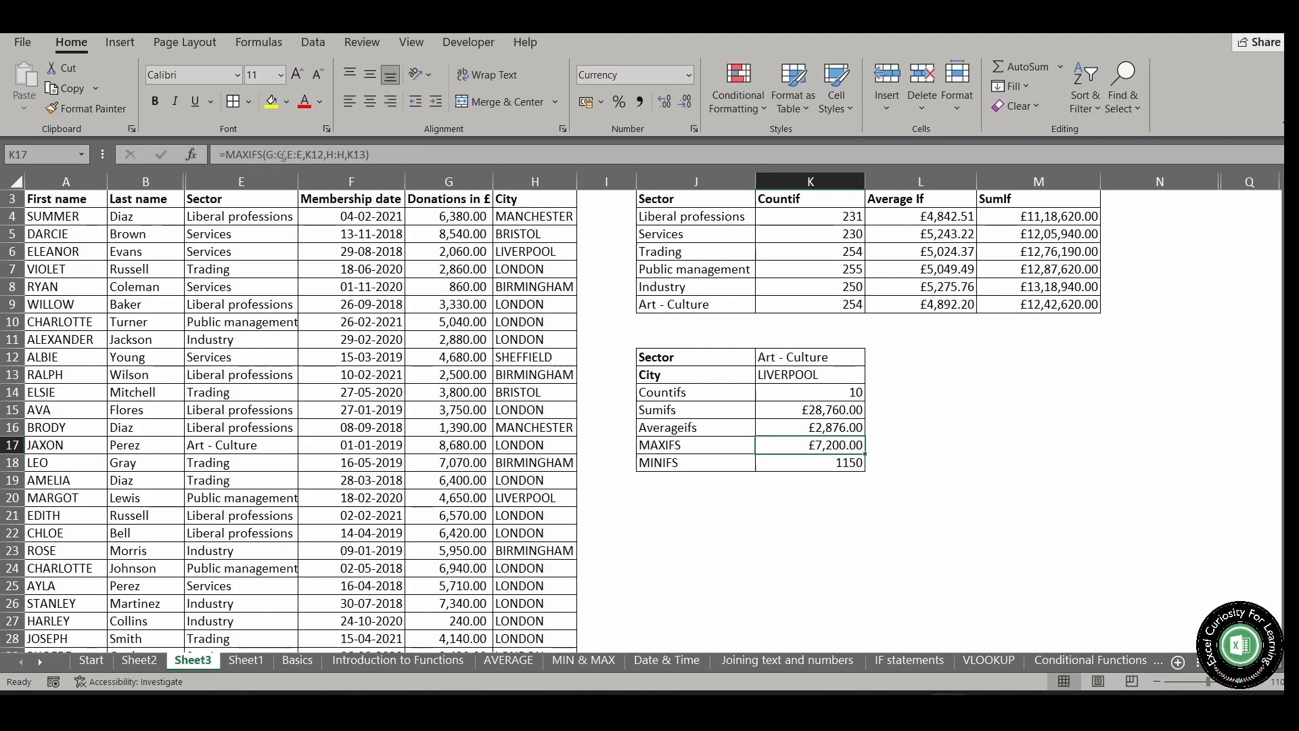
pyautogui.click(90, 110)
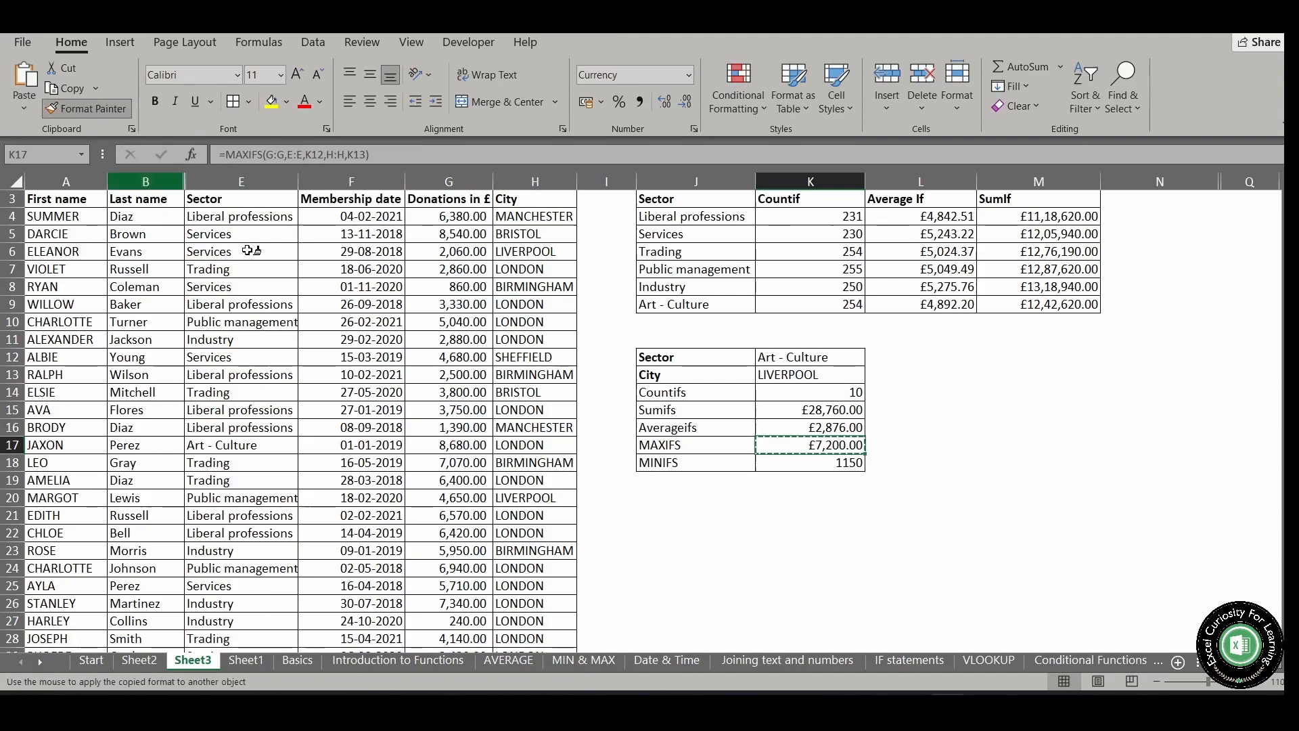
pyautogui.click(828, 463)
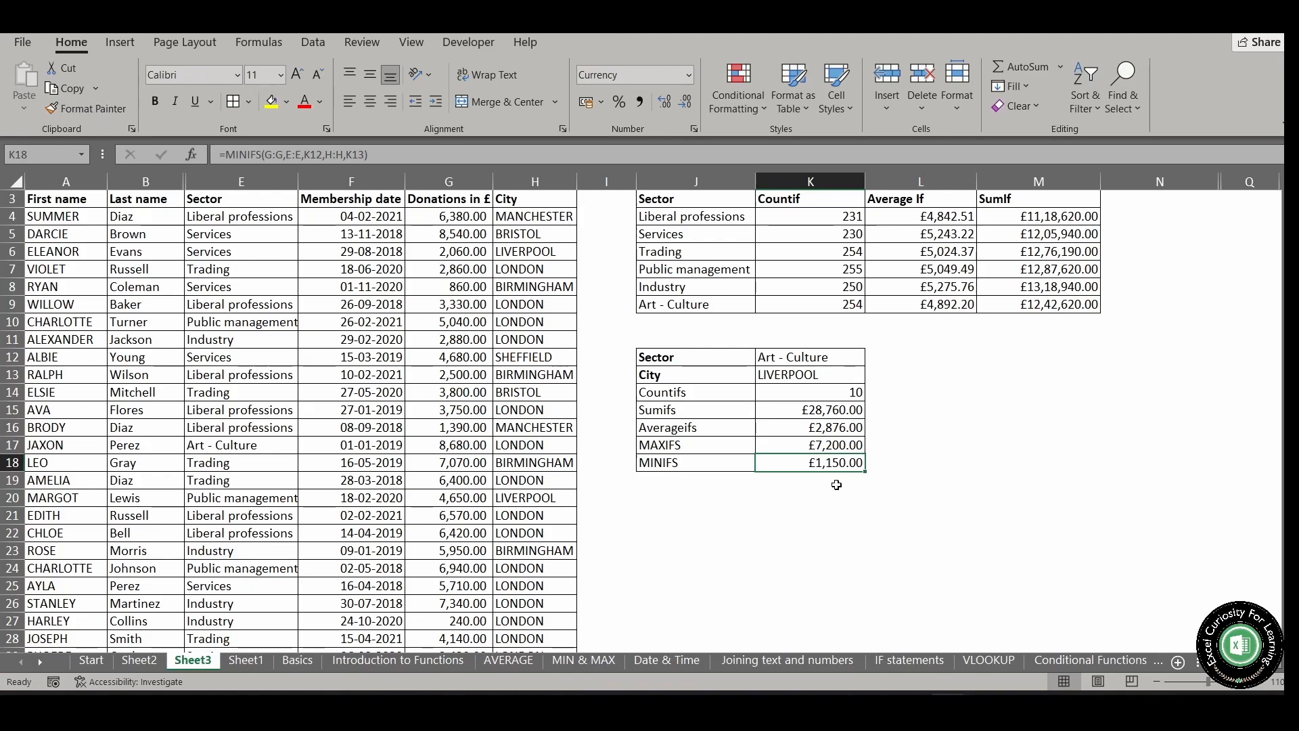
# Change the sector in K12 to Public management
pyautogui.click(842, 357)
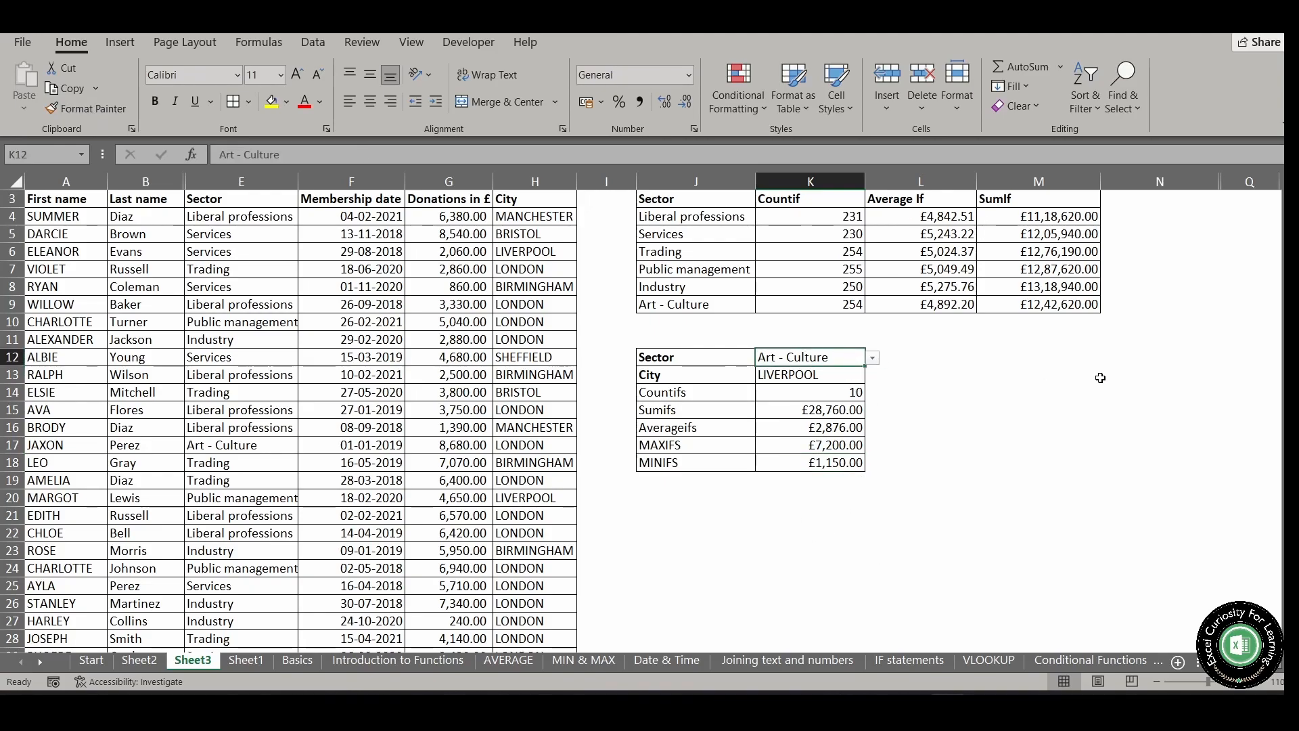
pyautogui.hotkey('alt', 'Down')
pyautogui.press('Up')
pyautogui.press('Up')
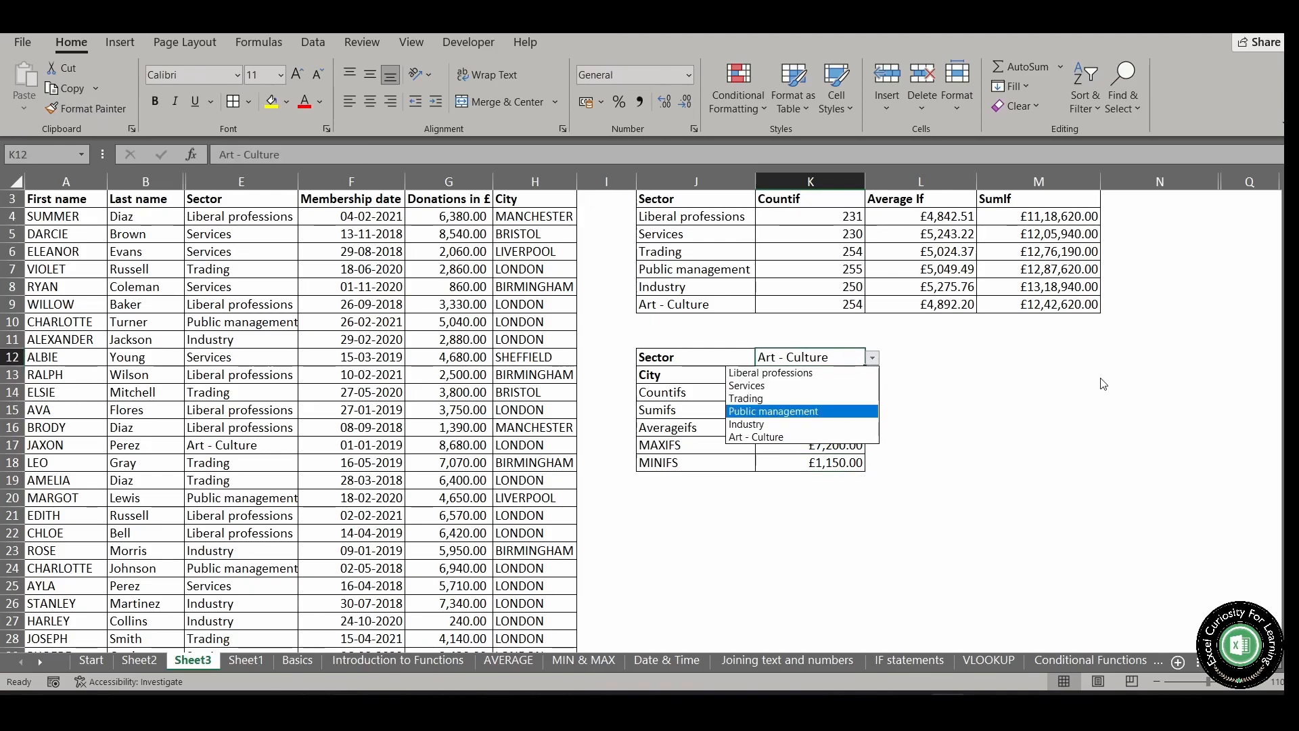
pyautogui.press('Return')
# Change the city in K13 to LONDON
pyautogui.press('Return')
pyautogui.hotkey('alt', 'Down')
pyautogui.press('Down')
# Set the city in K13 to BIRMINGHAM
pyautogui.press('Return')
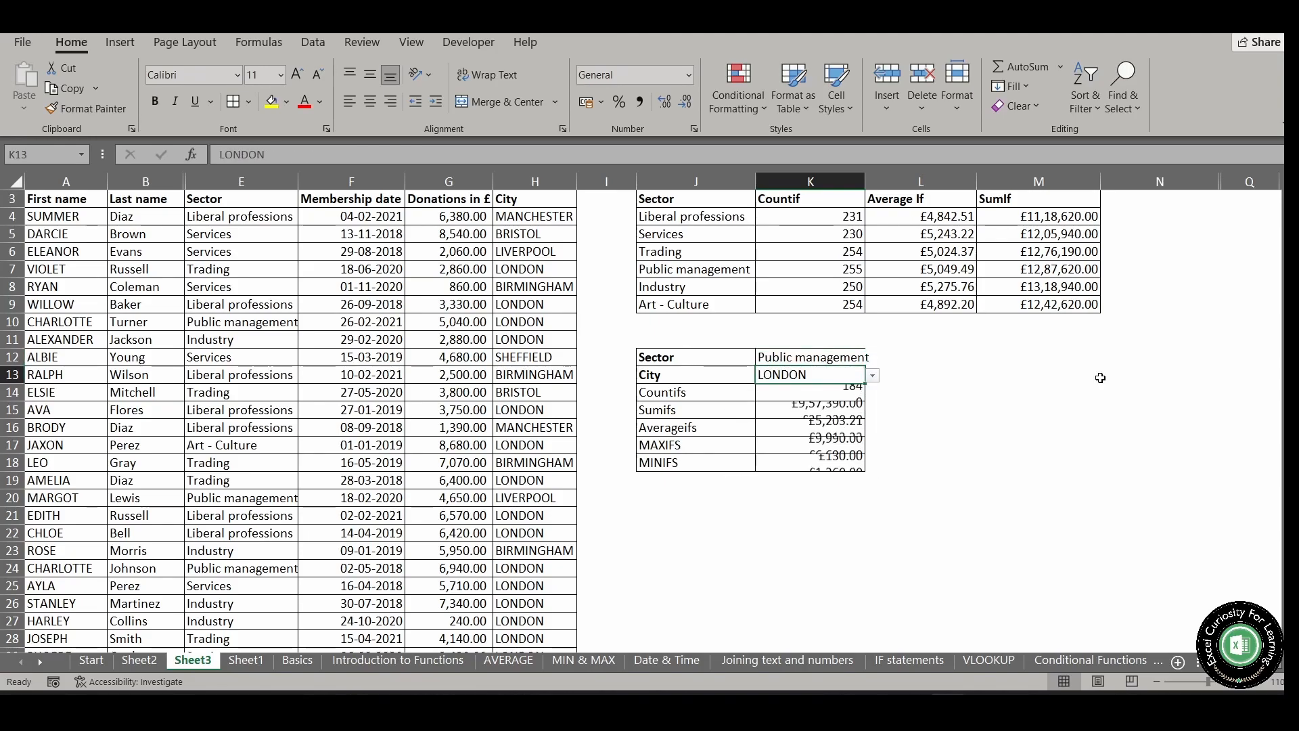
pyautogui.hotkey('alt', 'Down')
pyautogui.press('Down')
pyautogui.press('Return')
pyautogui.press('Return')
pyautogui.press('Return')
pyautogui.press('Return')
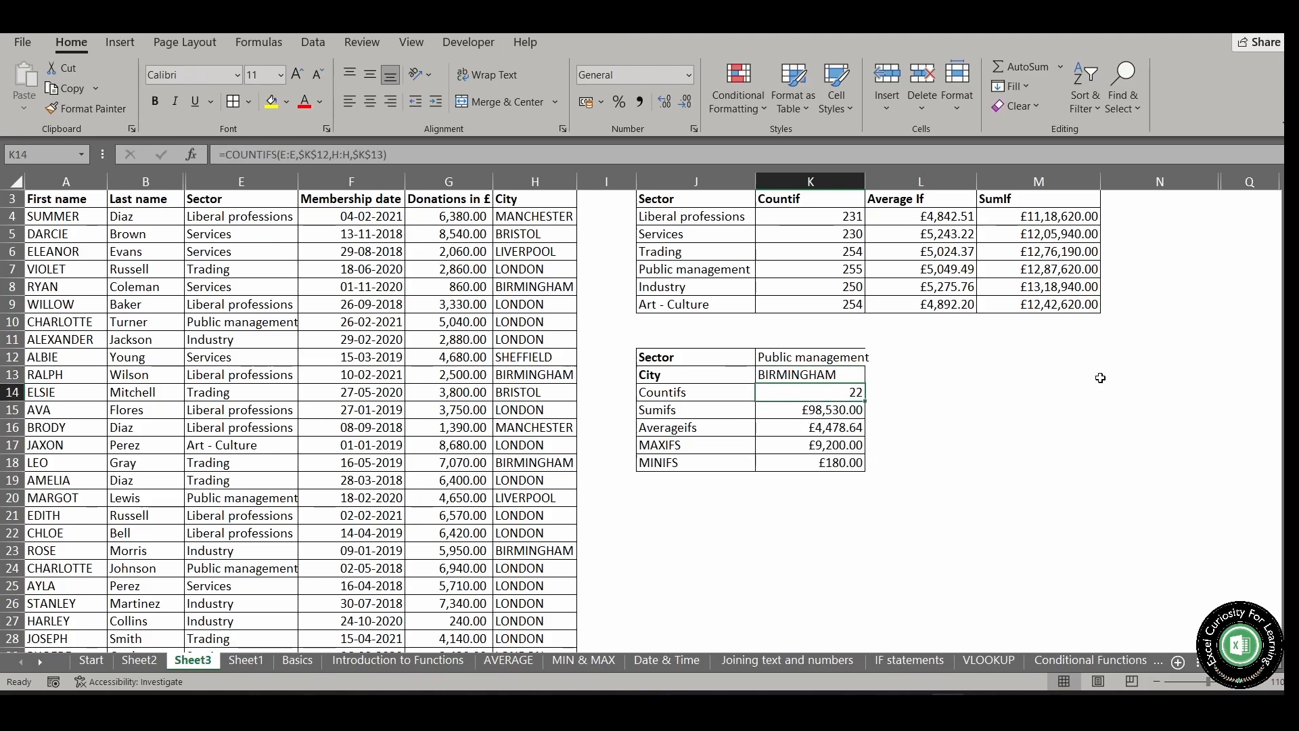